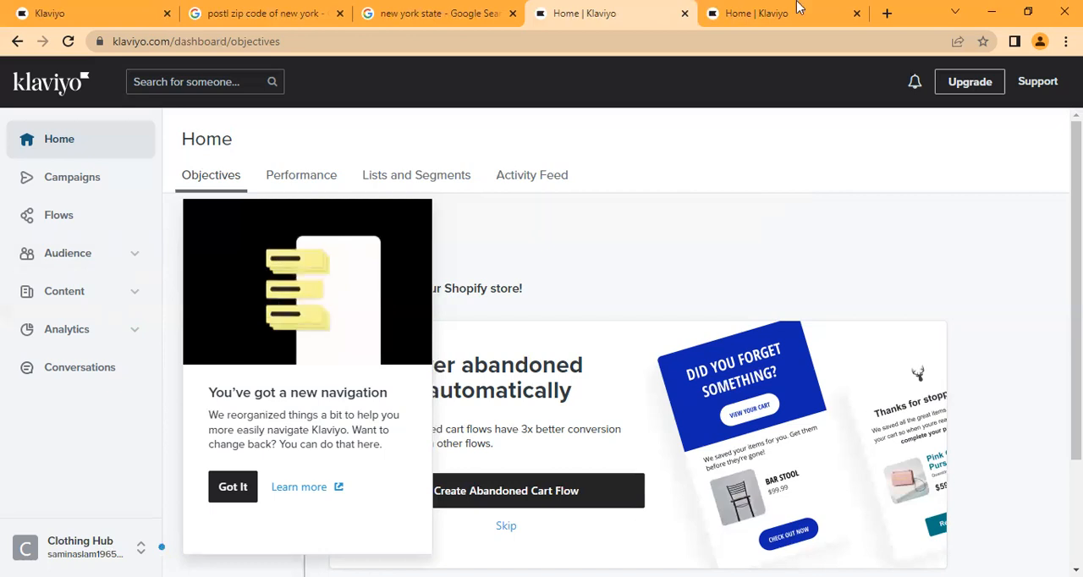
- Close the duplicate Home browser tab and dismiss the new navigation notice on the remaining Home page
left_click(844, 12)
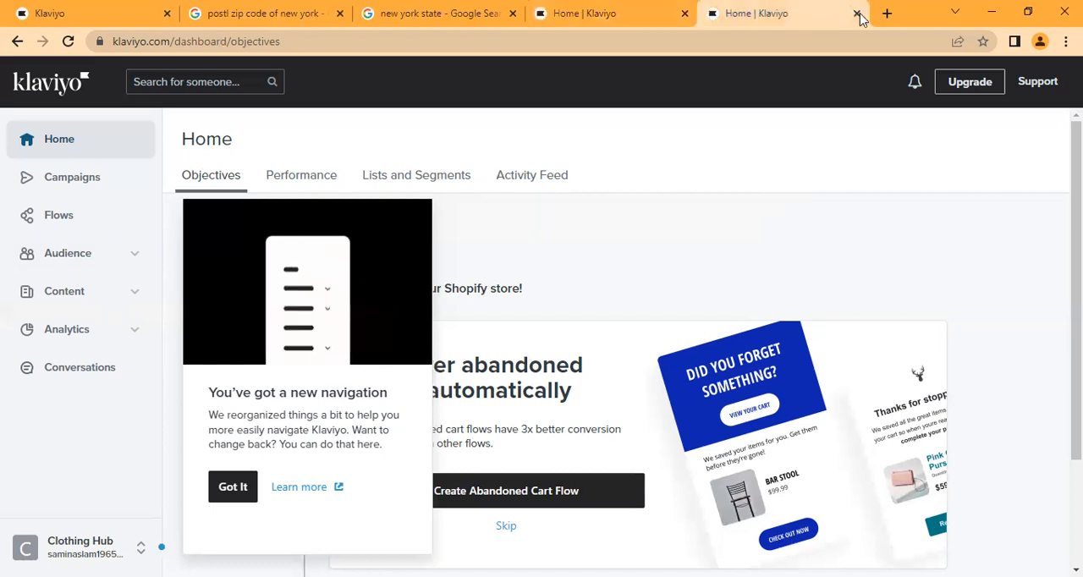
left_click(857, 14)
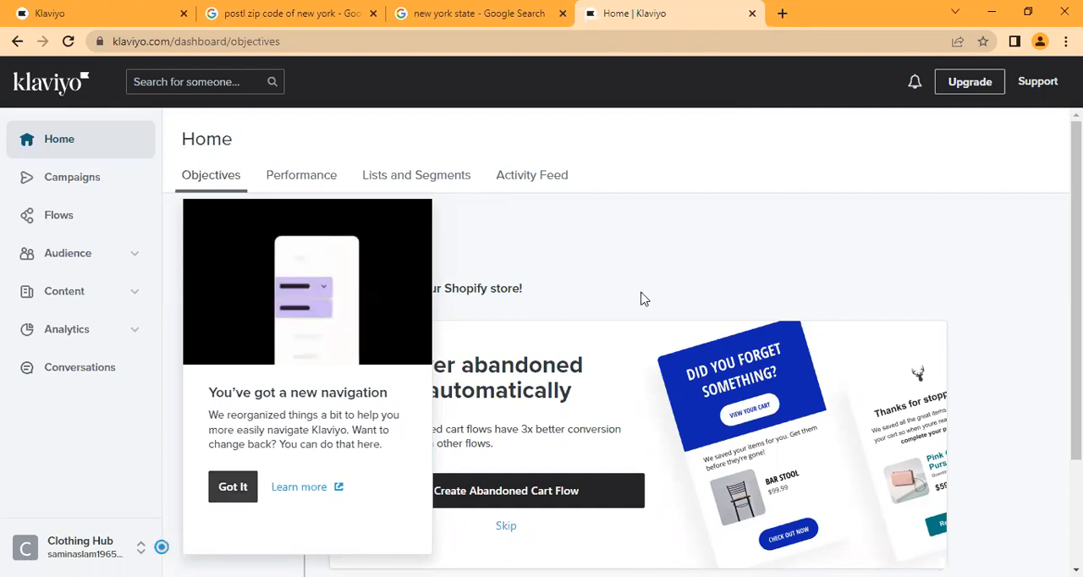
left_click(714, 294)
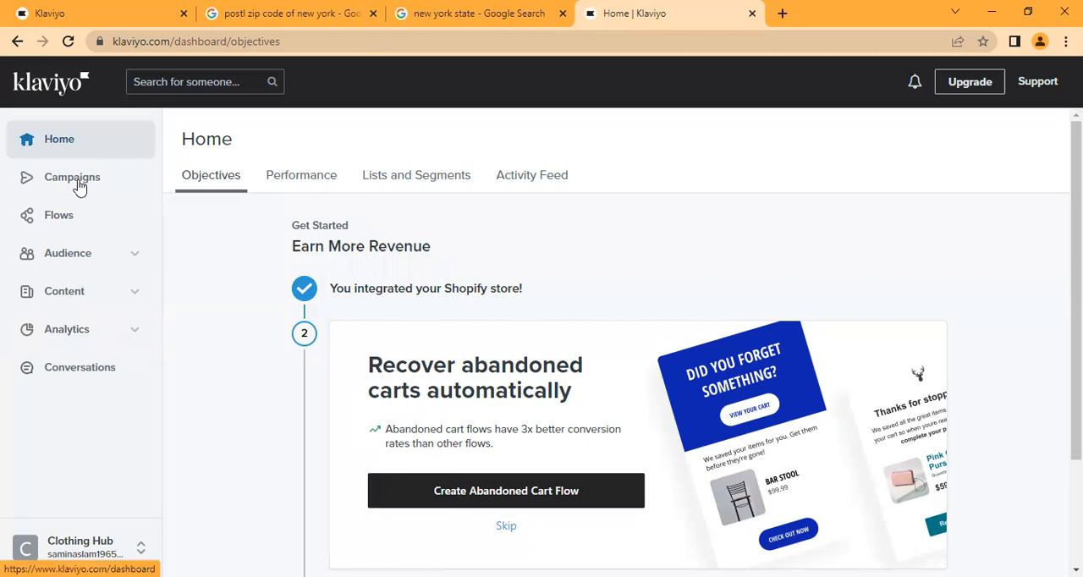
- Examine the sub-pages under Audience, Content and Analytics, and the options in the Clothing Hub account menu
left_click(135, 258)
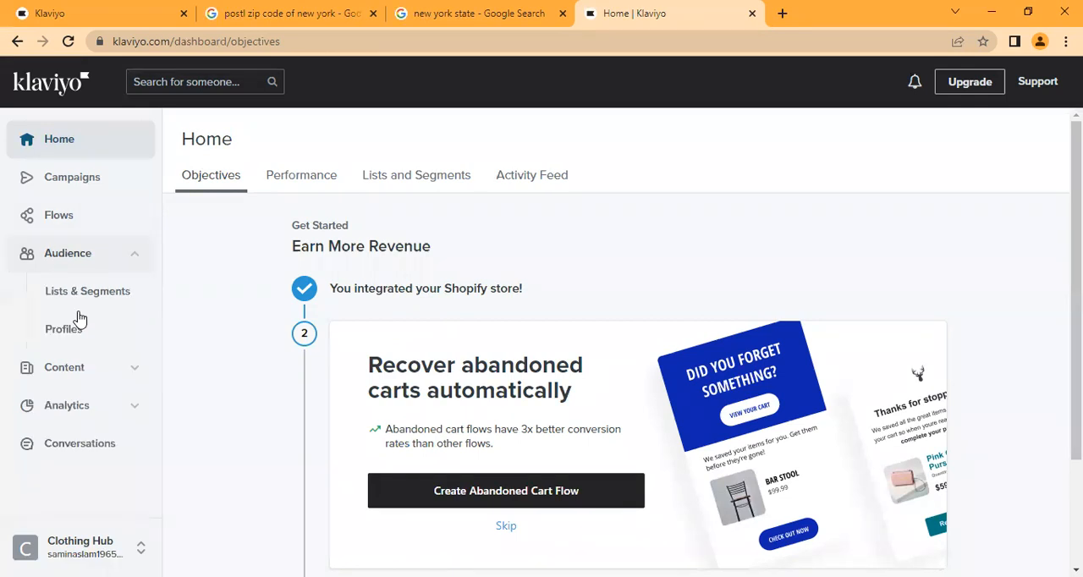
left_click(139, 364)
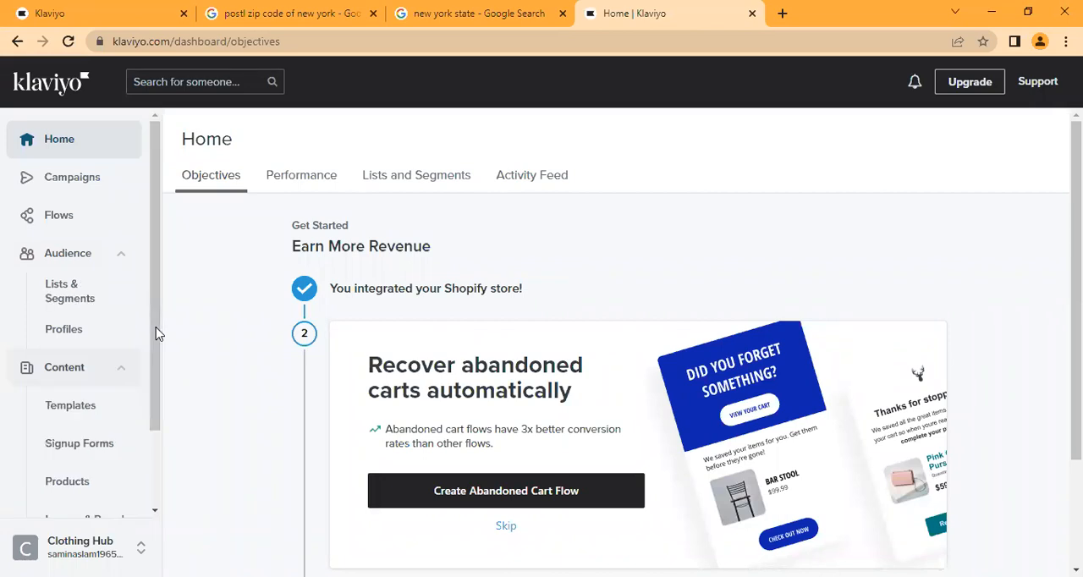
scroll(99, 481, "down", 2)
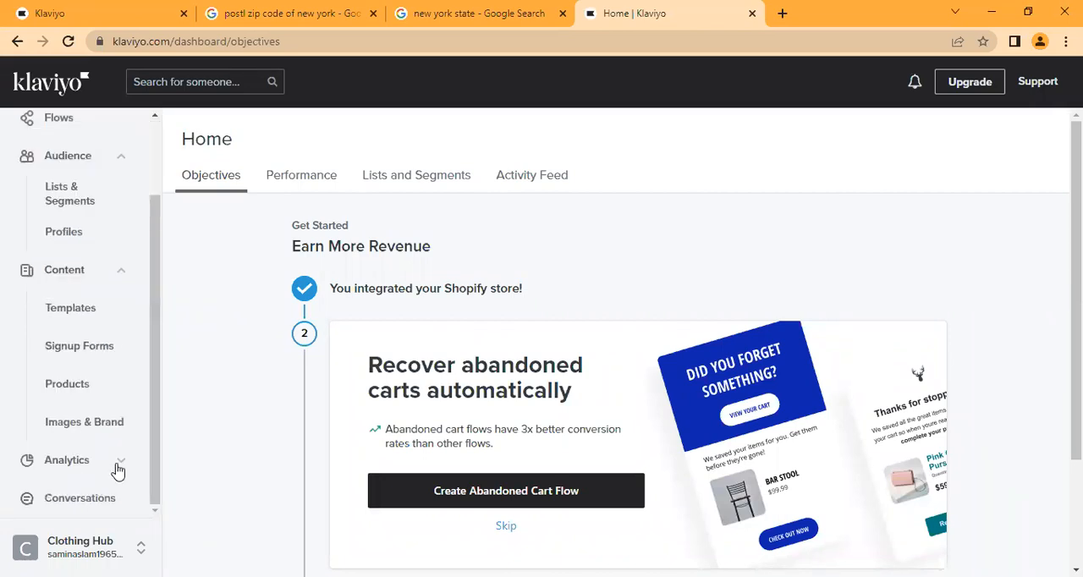
left_click(118, 470)
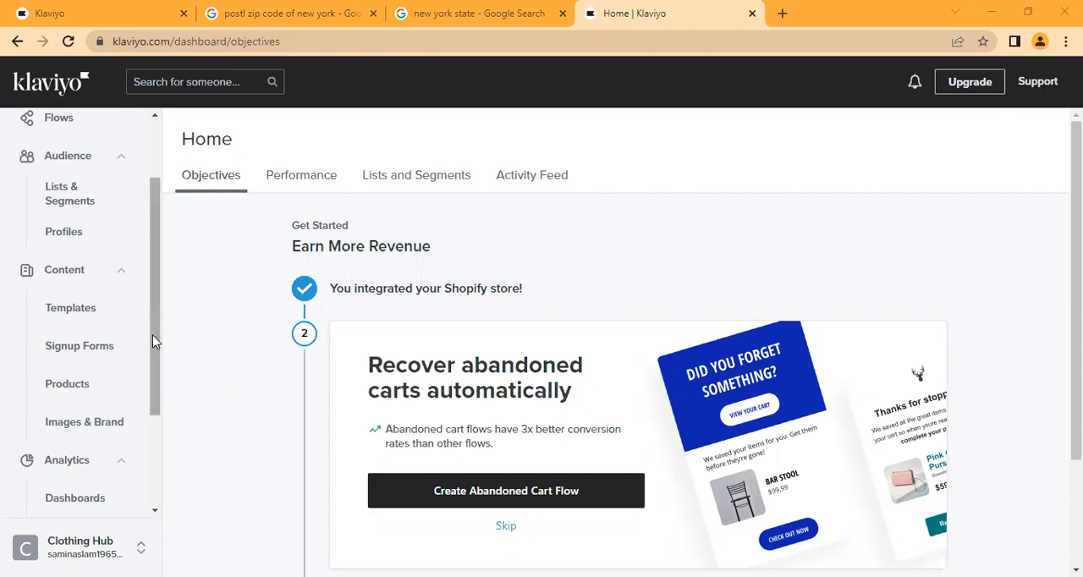
scroll(123, 268, "up", 2)
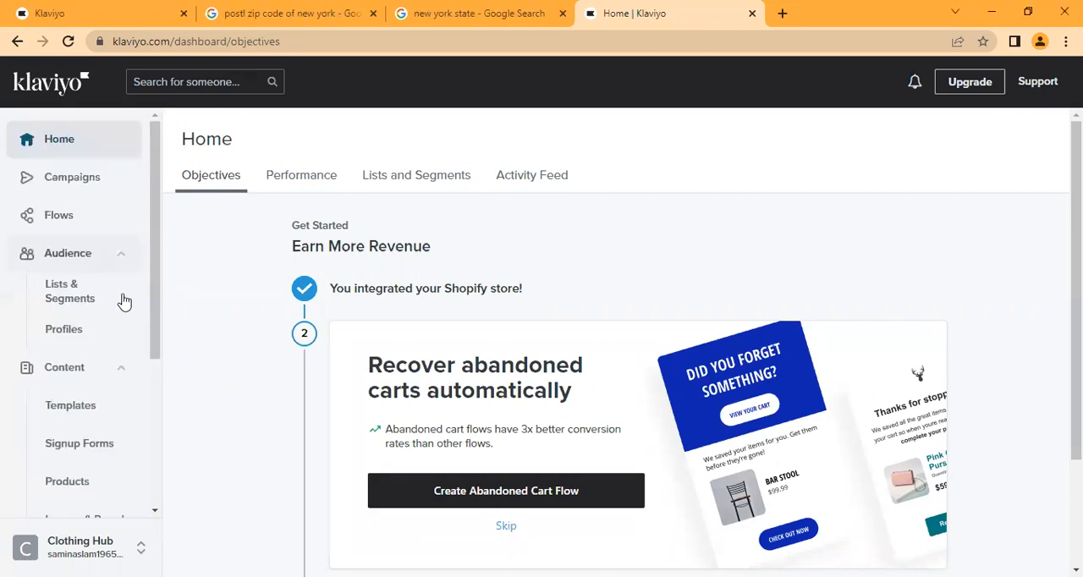
left_click(121, 255)
left_click(121, 292)
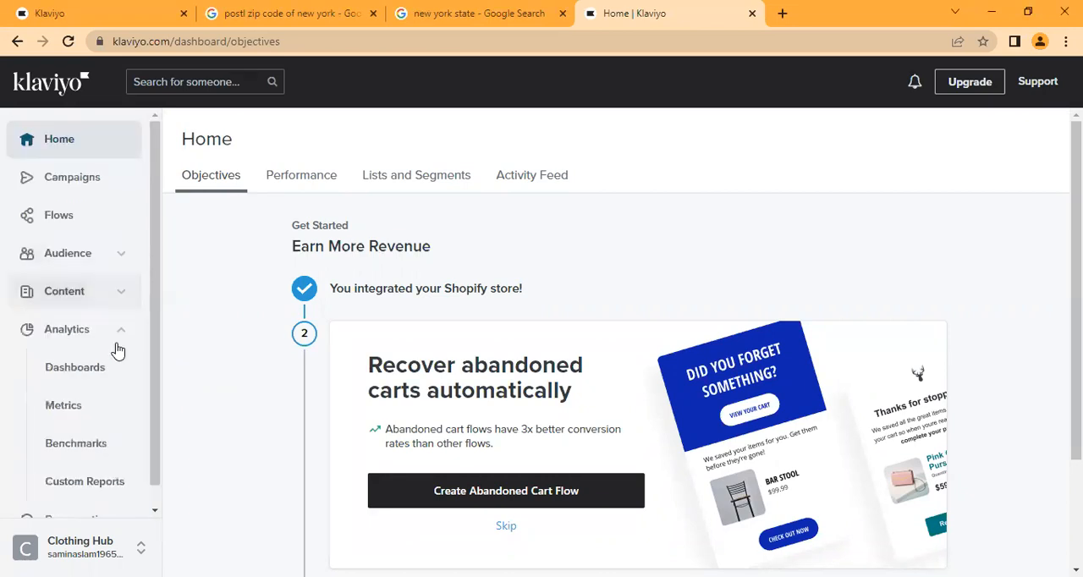
left_click(121, 331)
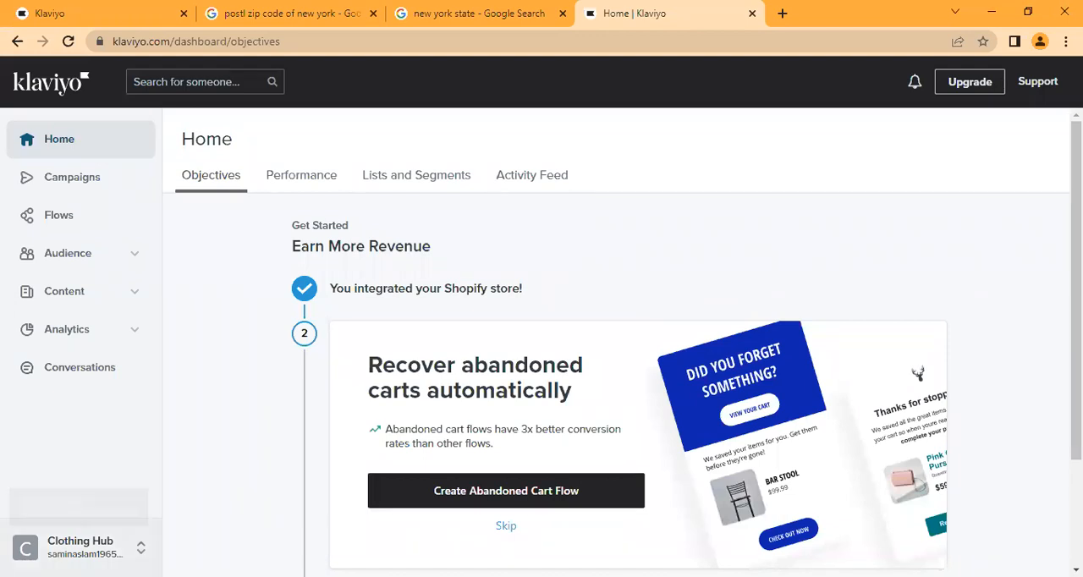
left_click(80, 547)
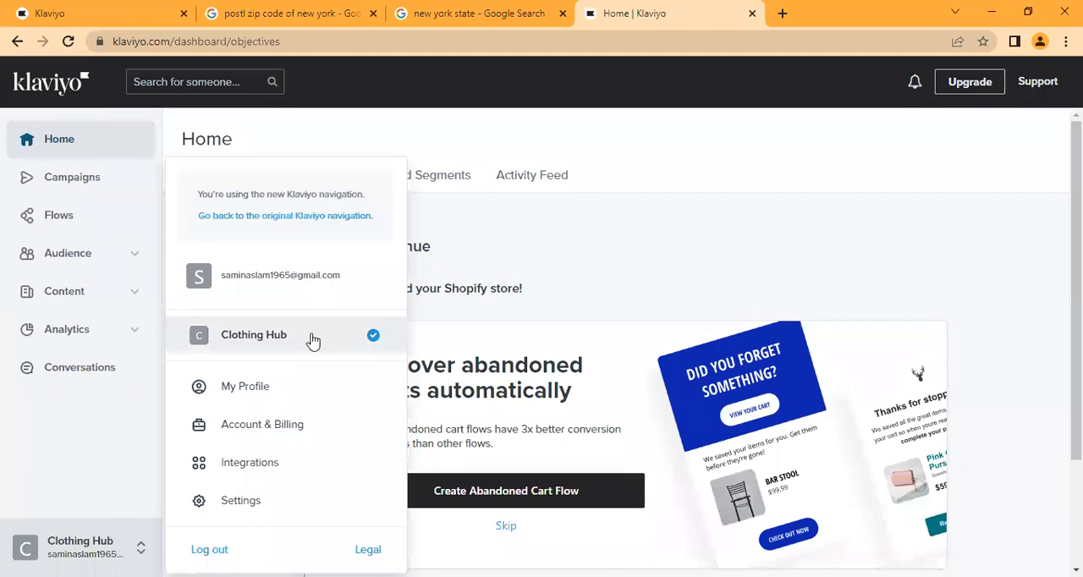
left_click(83, 436)
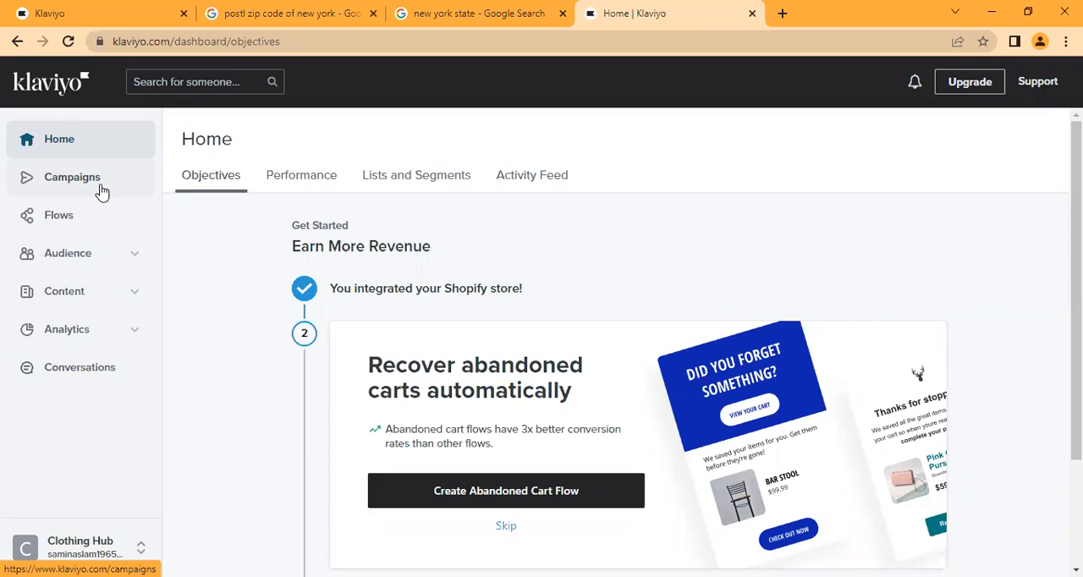
- Open the Campaigns page and dismiss the Campaign Reporting by Segment notice
left_click(72, 178)
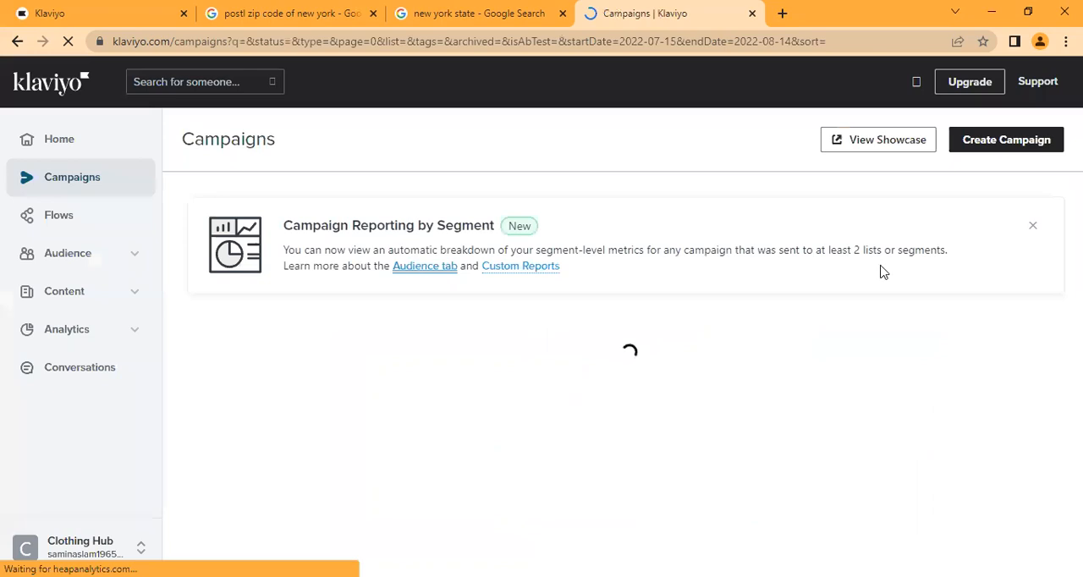
left_click(1032, 228)
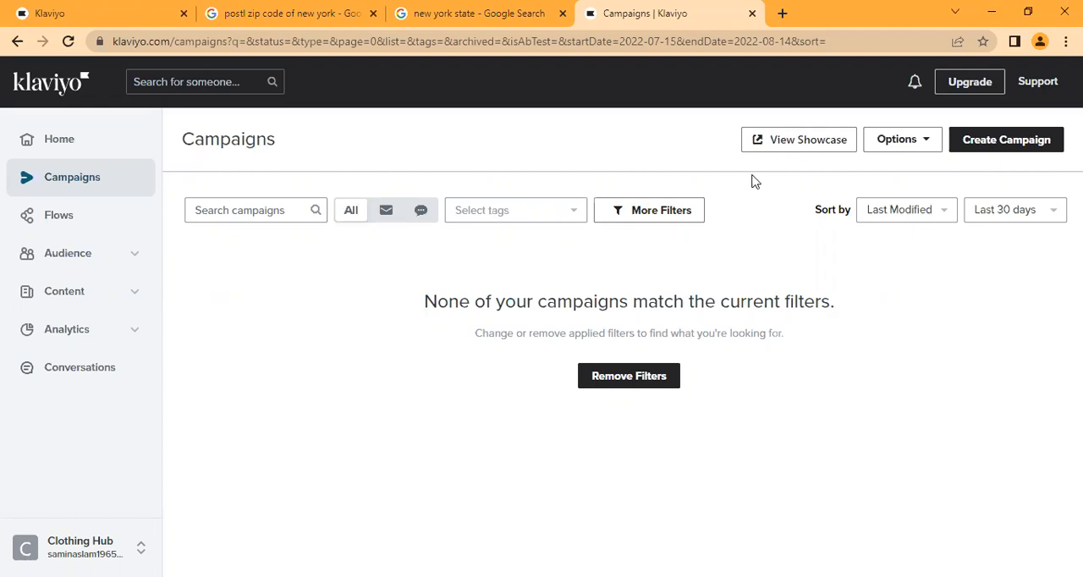
- Open the campaign Showcase and look through its featured campaigns and available filters
left_click(810, 148)
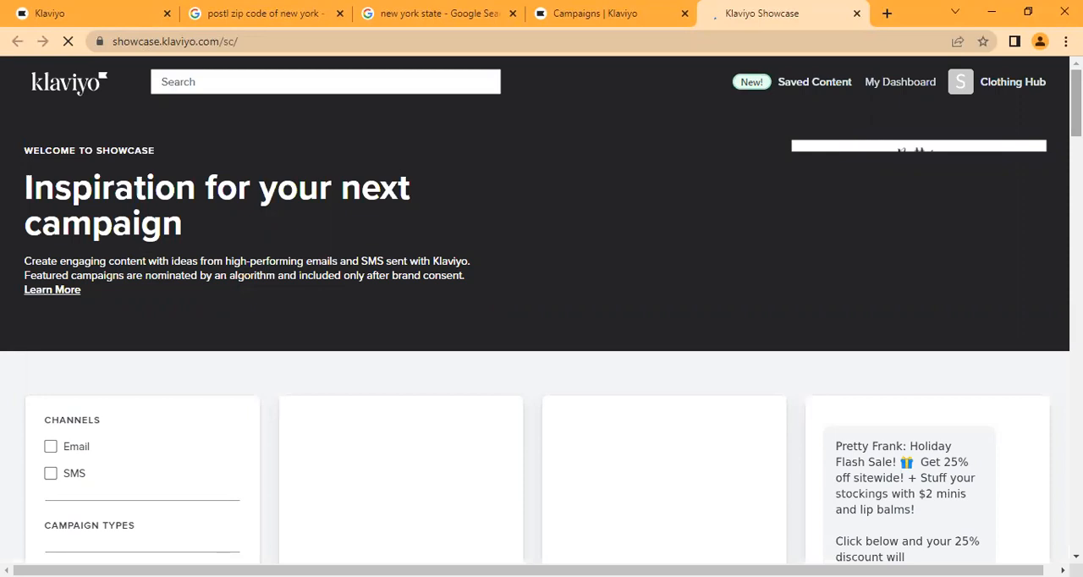
scroll(541, 339, "down", 3)
scroll(541, 338, "down", 1)
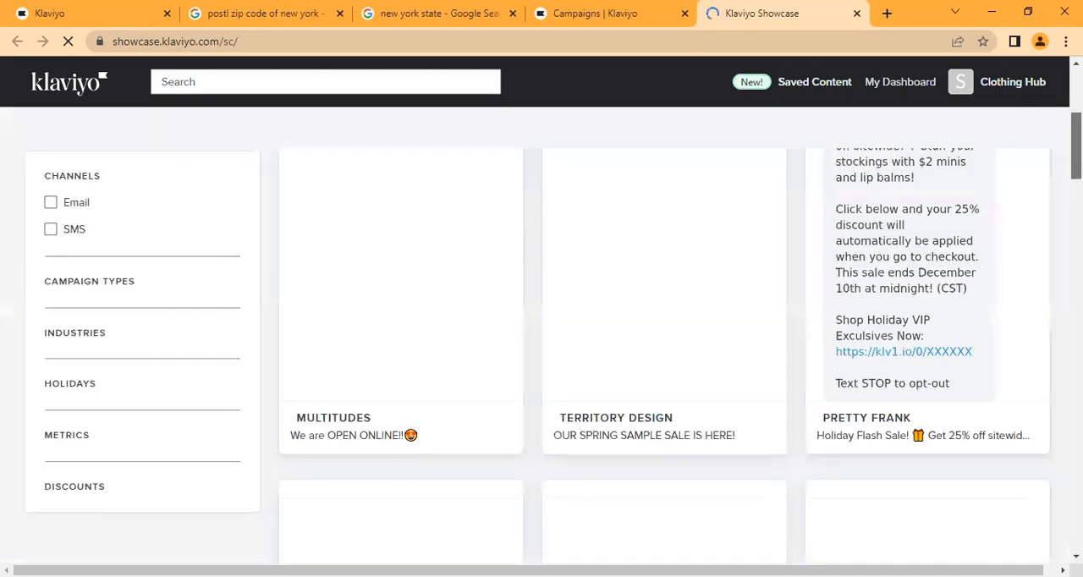
scroll(618, 183, "up", 4)
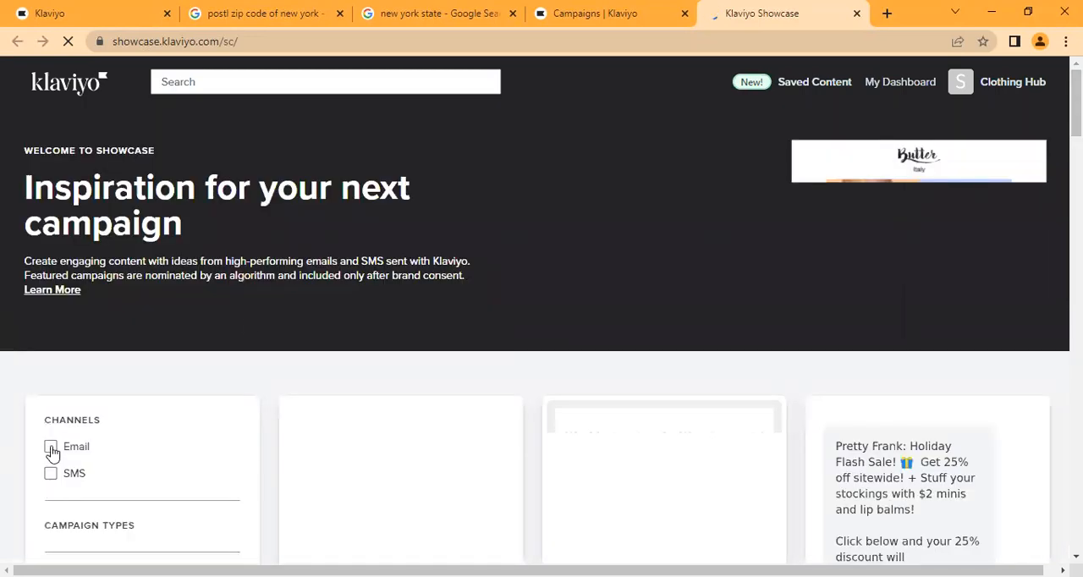
- Filter the showcase campaigns by the Email channel and browse the matching examples
left_click(51, 448)
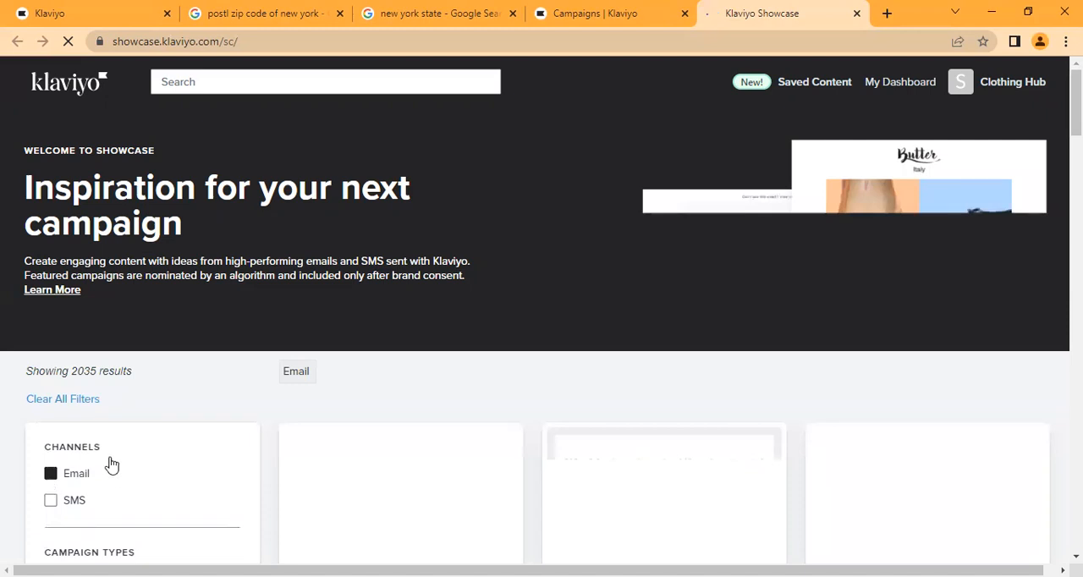
left_click(50, 469)
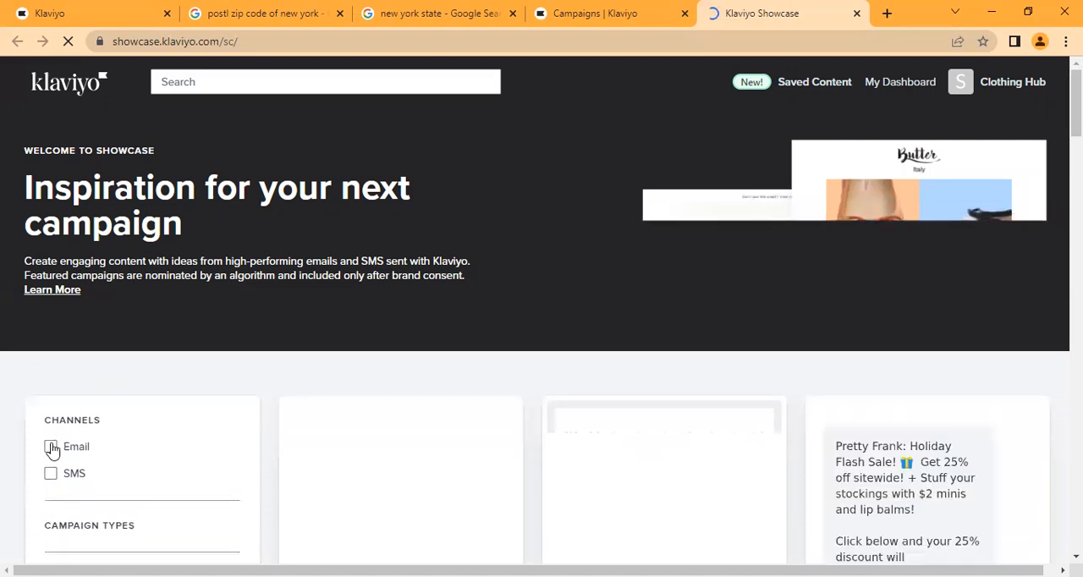
left_click(51, 447)
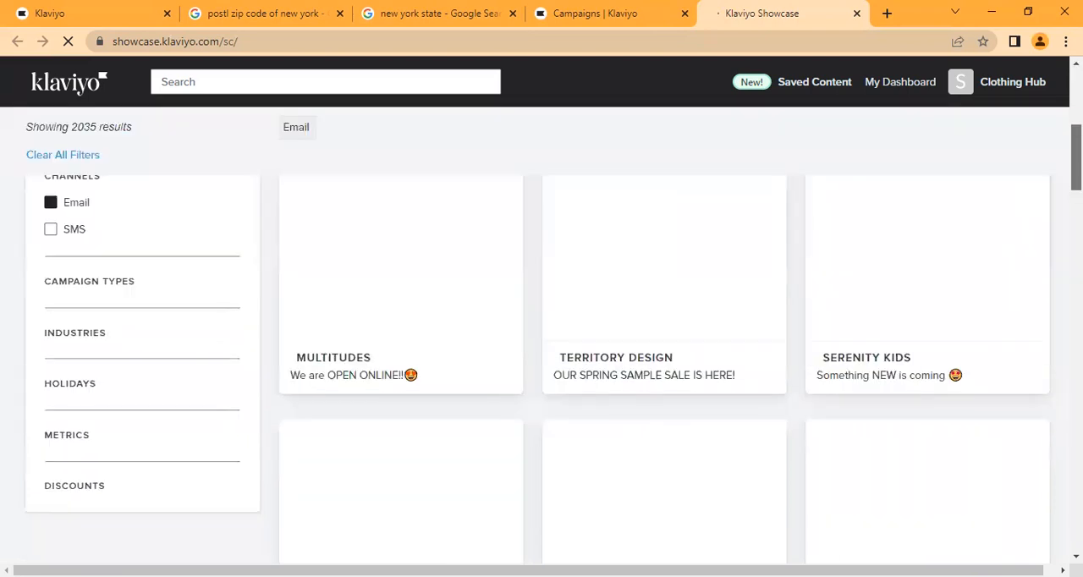
scroll(664, 356, "down", 5)
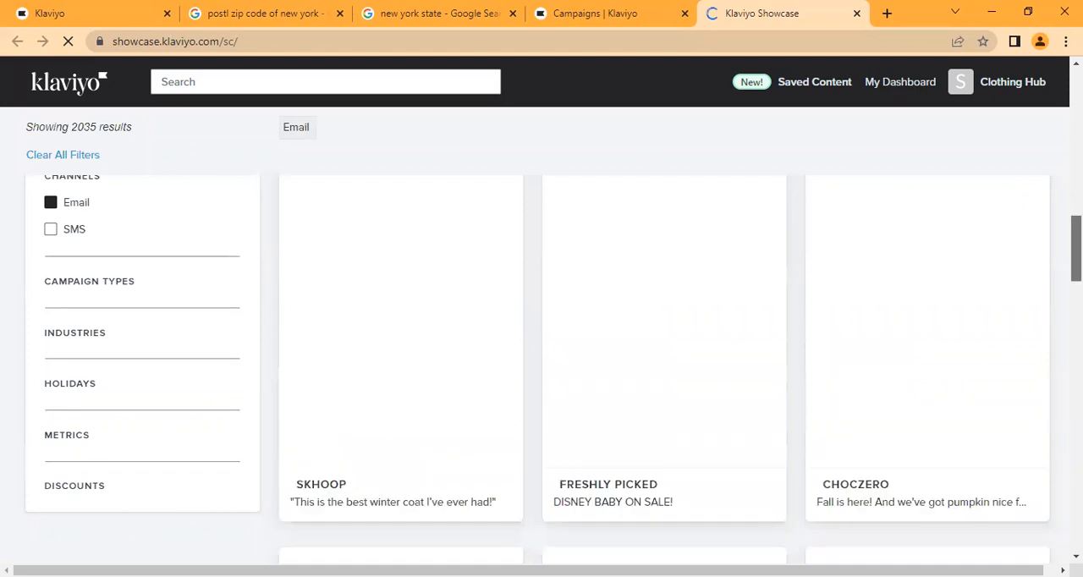
scroll(664, 356, "down", 10)
scroll(664, 355, "up", 3)
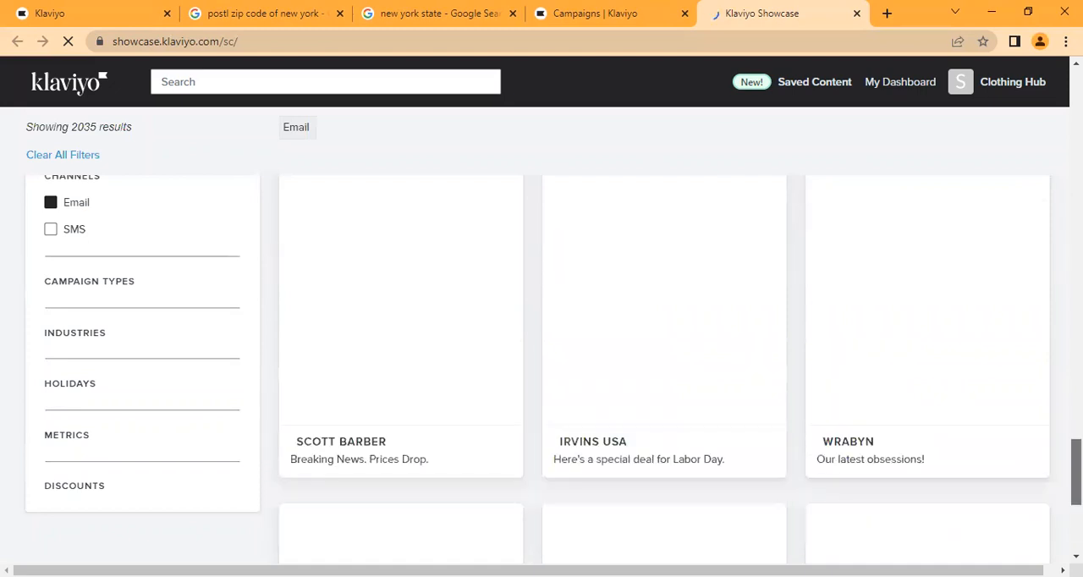
scroll(664, 356, "up", 5)
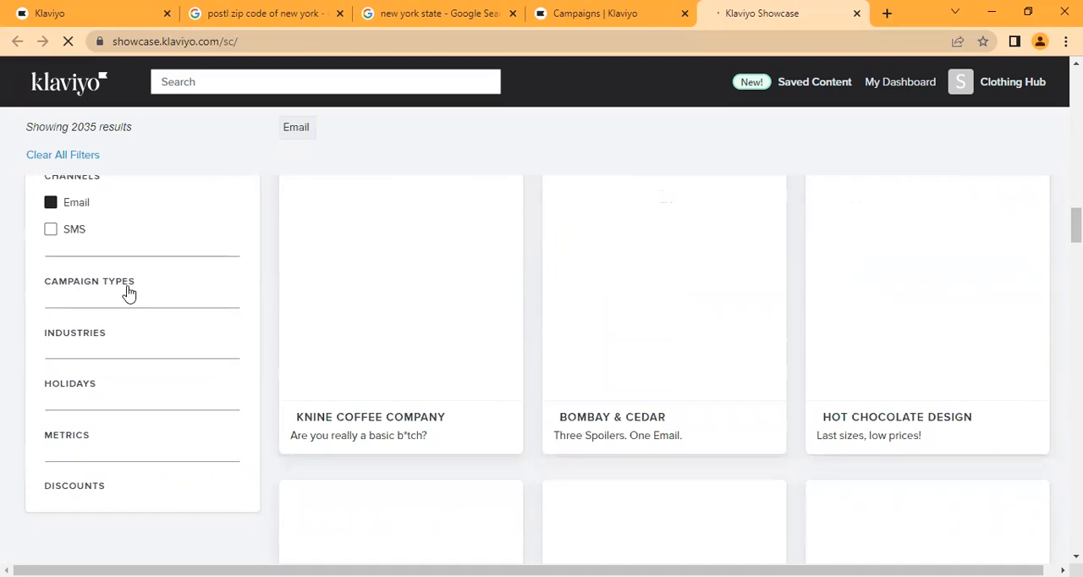
- Narrow the showcase to the Promotion campaign type, leaving Product Announcement unselected
left_click(128, 293)
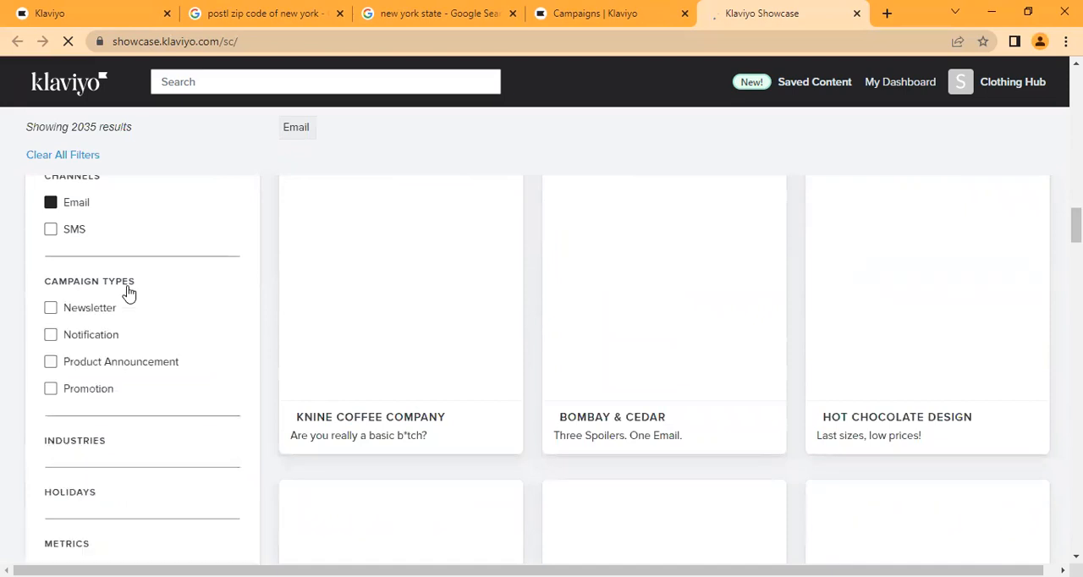
left_click(50, 362)
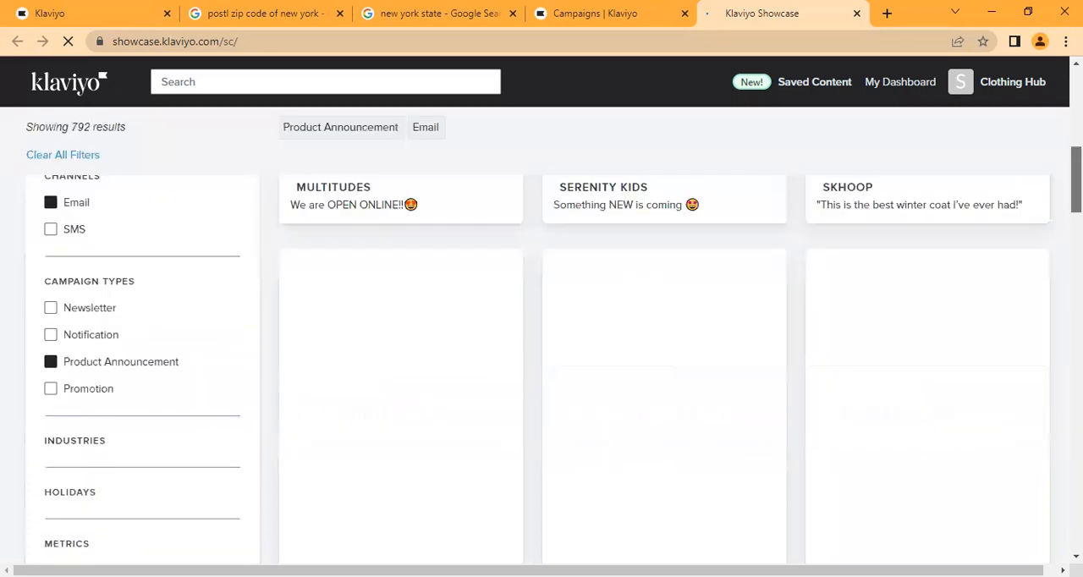
left_click(51, 390)
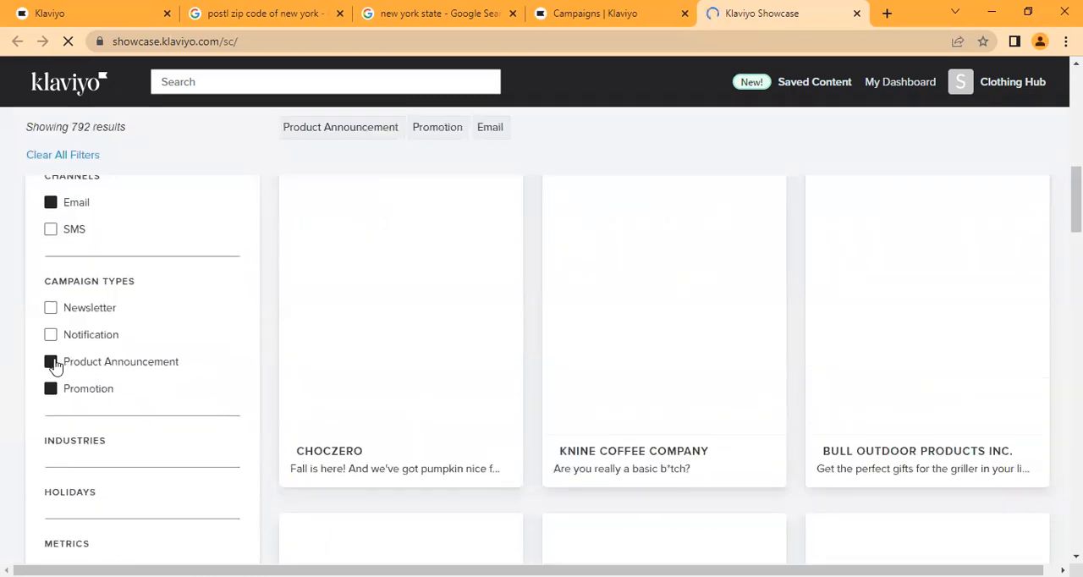
left_click(50, 362)
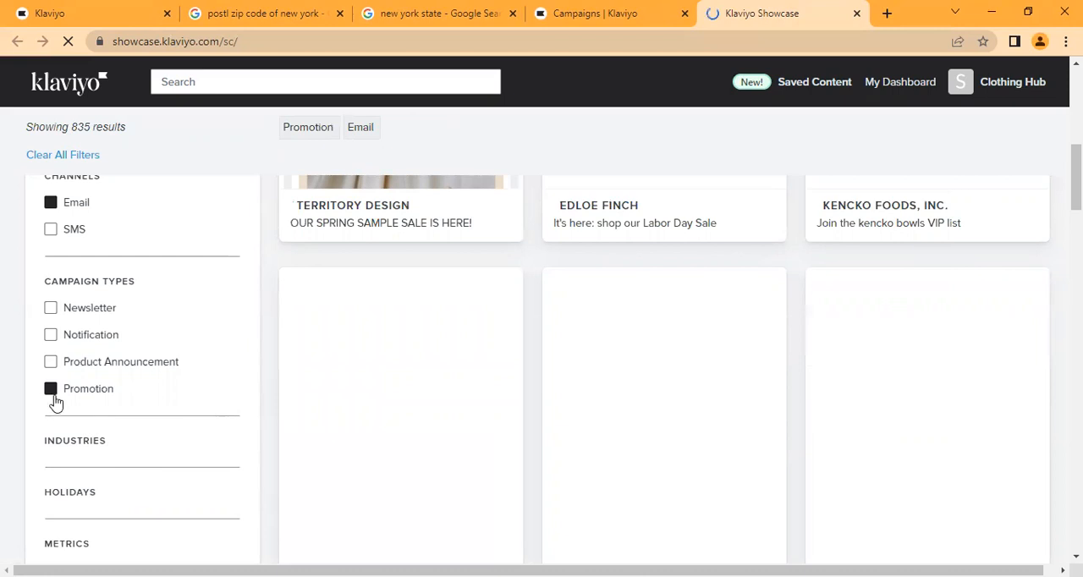
- Restrict the showcase campaigns to the Apparel & Accessories industry and browse the matching examples
left_click(175, 445)
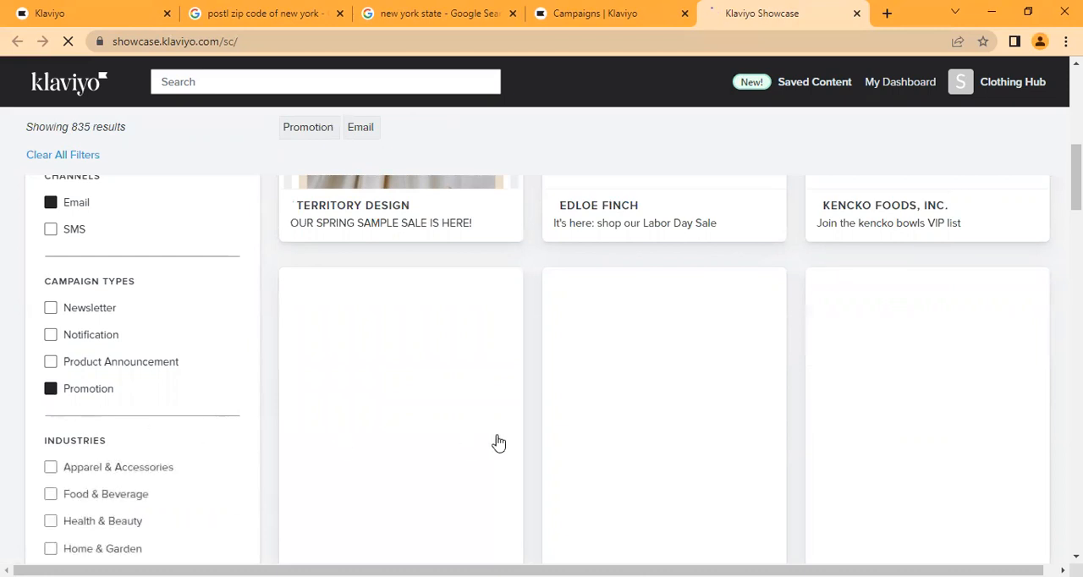
left_click_drag(1076, 177, 1076, 191)
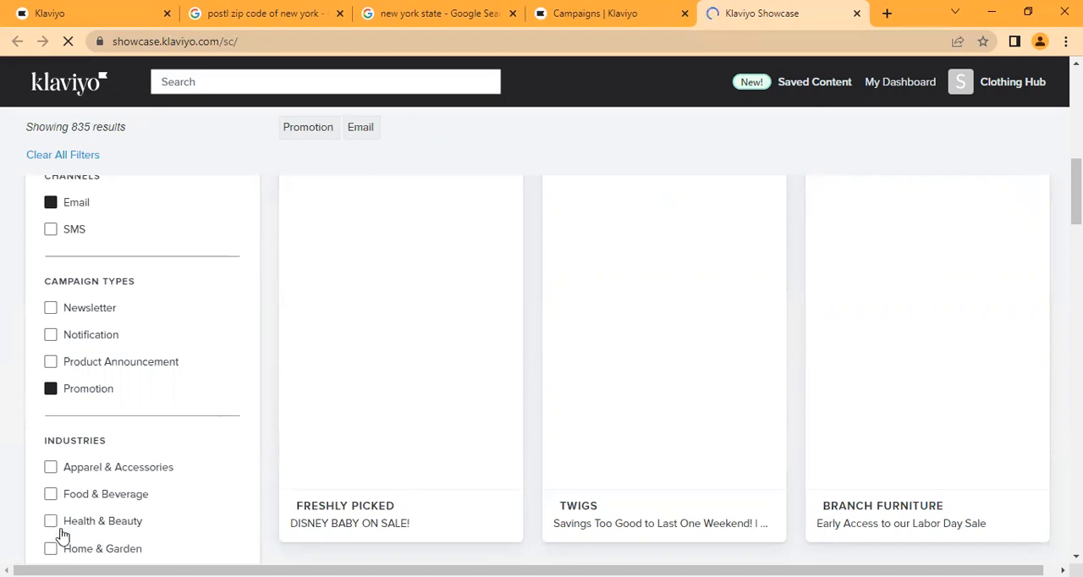
left_click(51, 470)
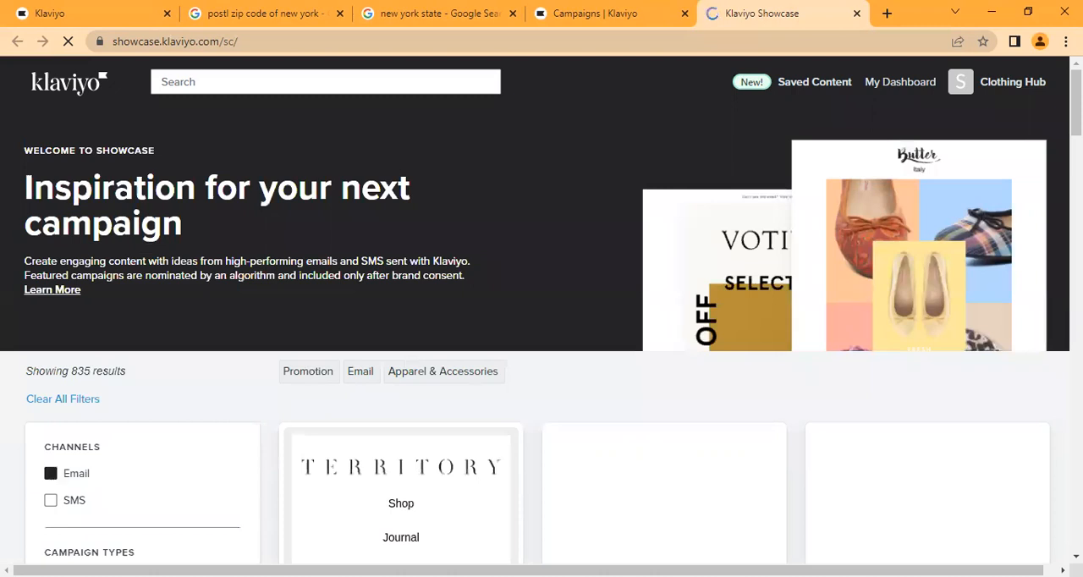
left_click_drag(1076, 102, 1075, 172)
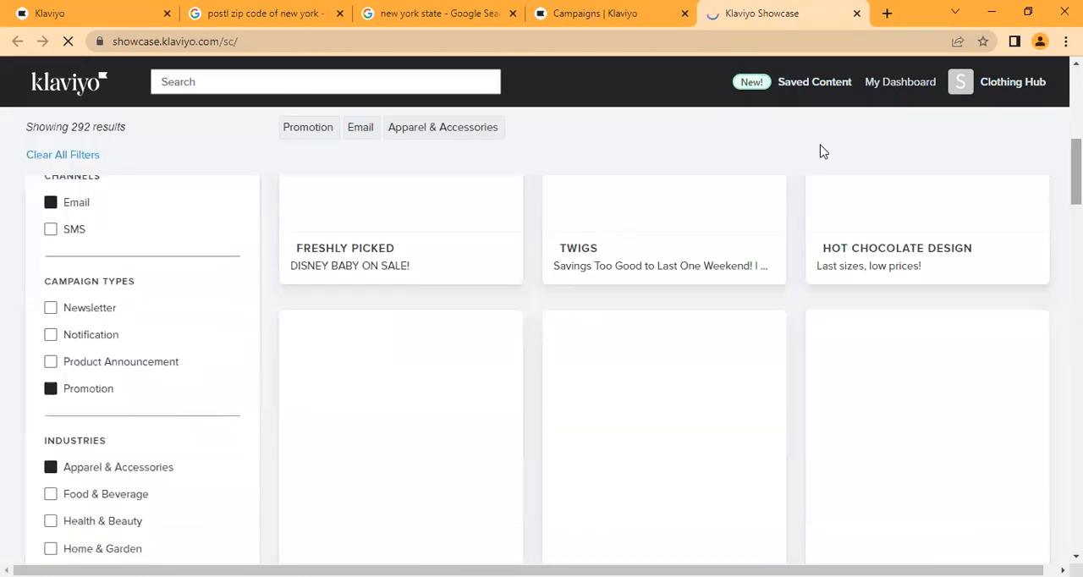
- Collapse the Campaign Types and Industries filters and expand the Holidays filter
left_click(203, 293)
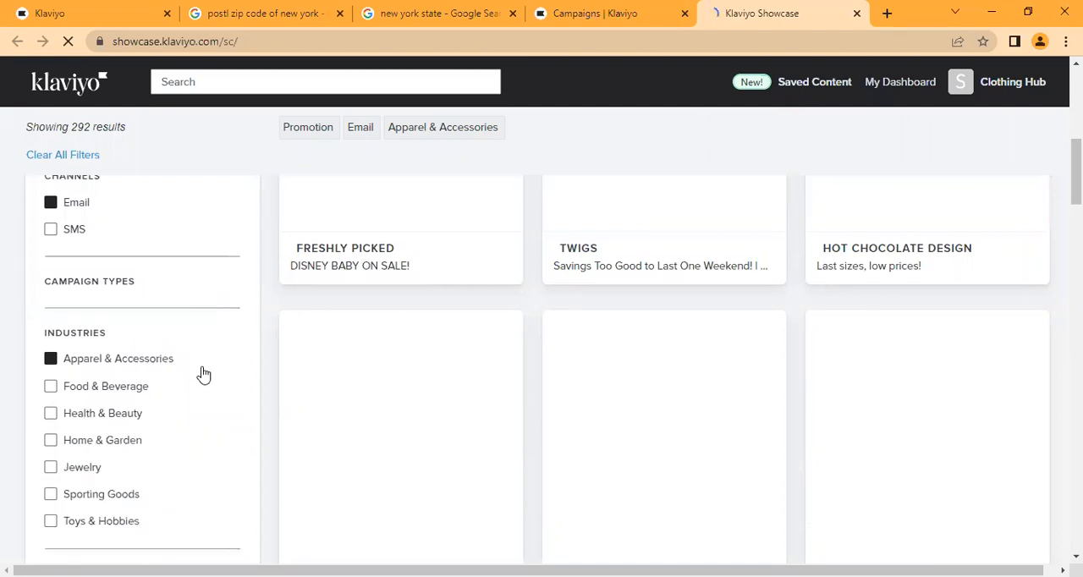
left_click(203, 339)
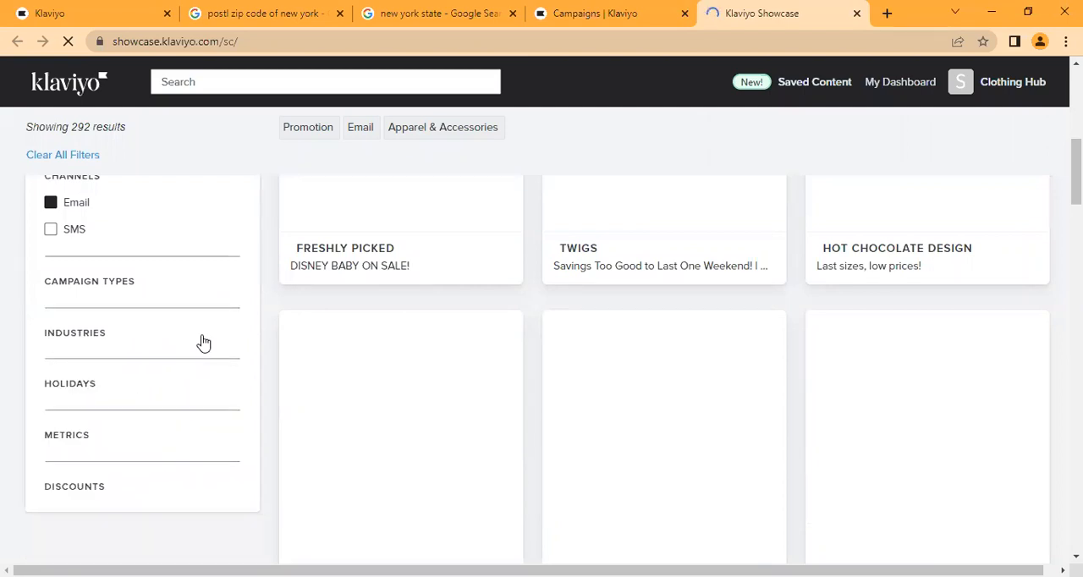
left_click(167, 397)
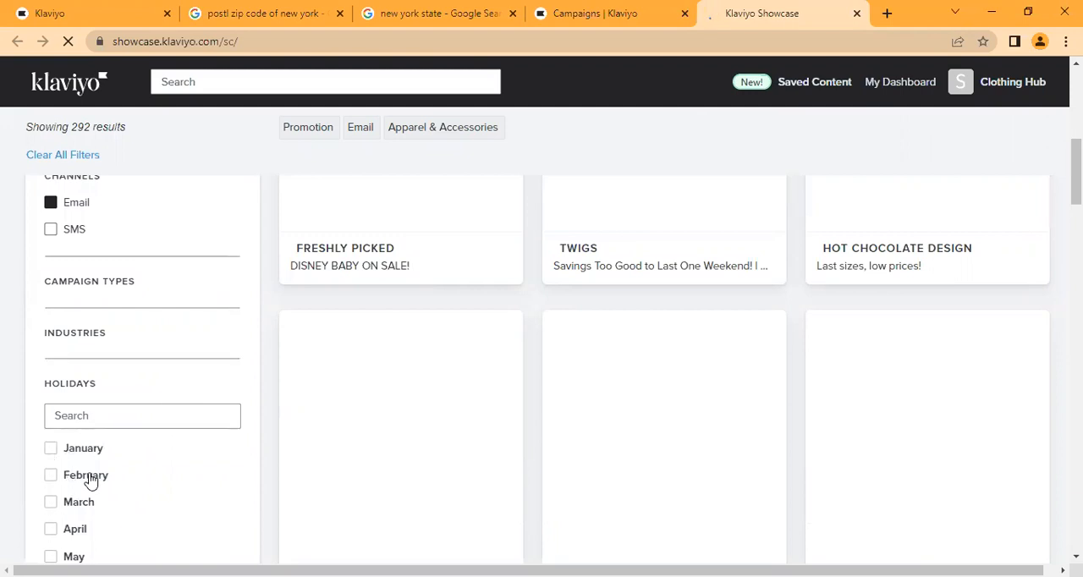
- Try searching the Holidays filter for "august" and clear the search text
left_click(100, 415)
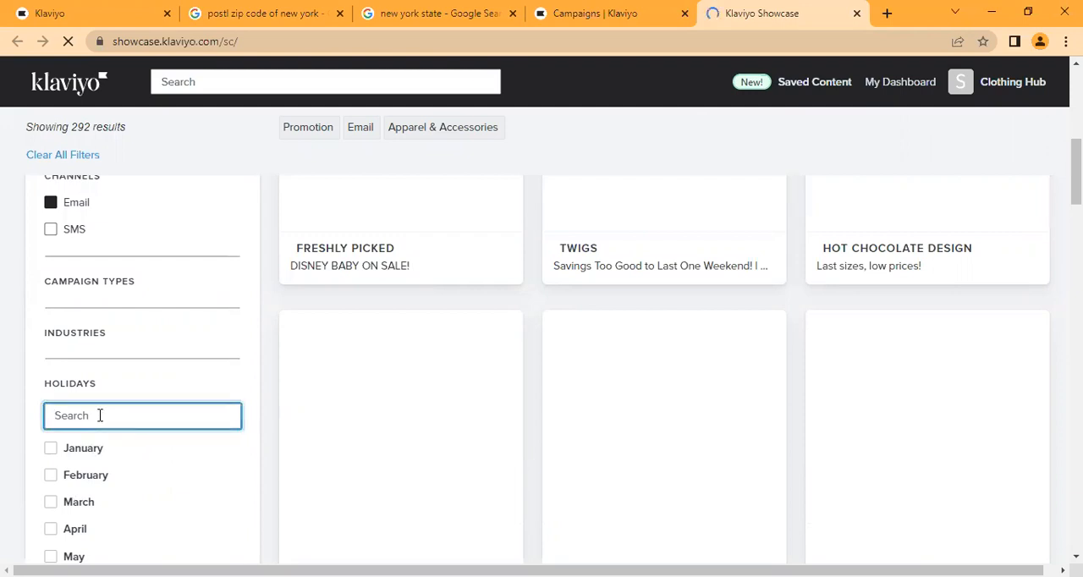
type("august")
key("BackSpace")
key("BackSpace")
key("BackSpace")
key("BackSpace")
key("BackSpace")
key("BackSpace")
scroll(287, 410, "down", 3)
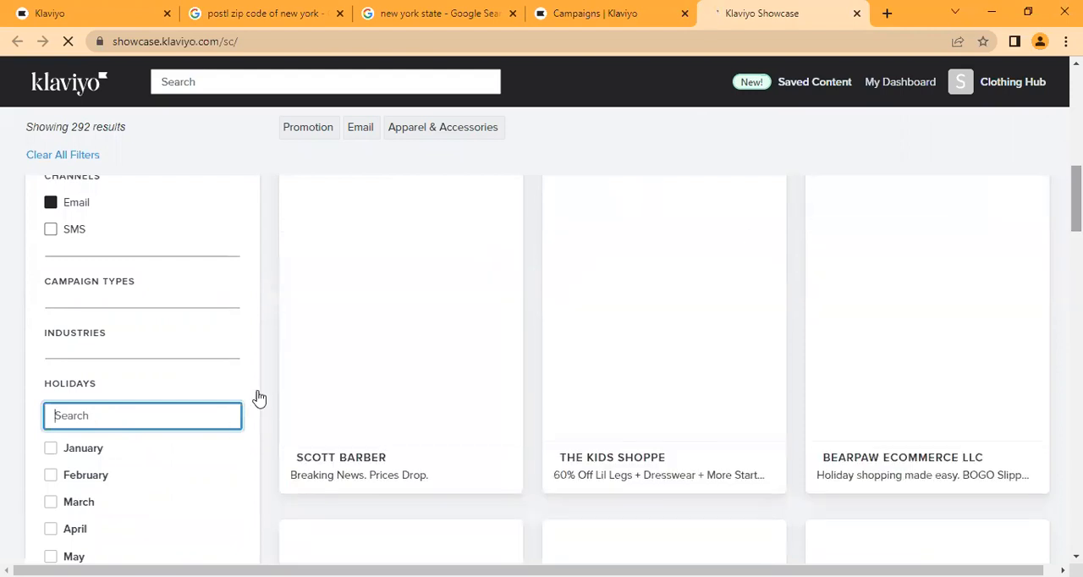
triple_click(222, 442)
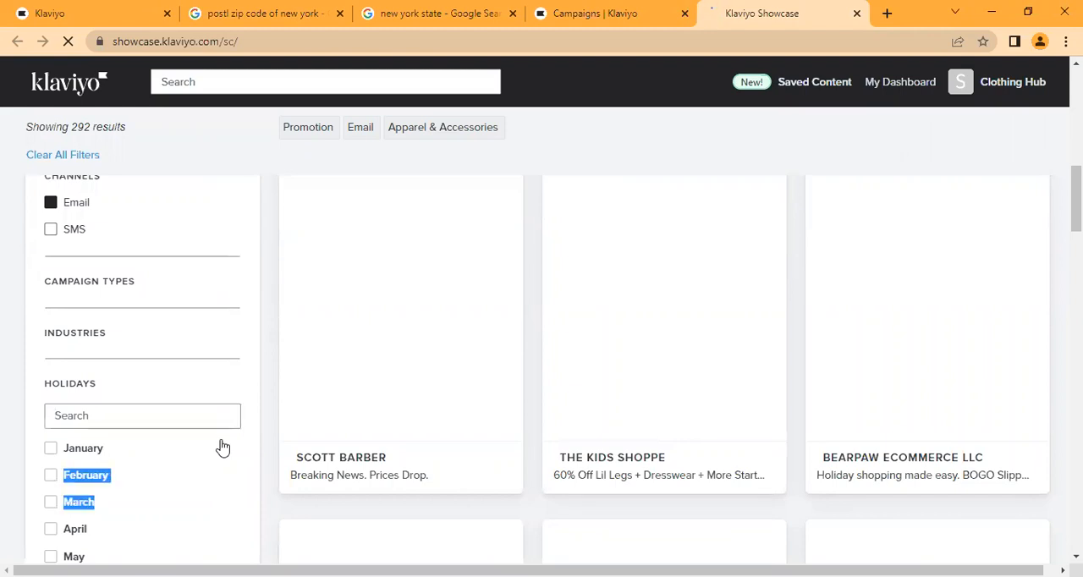
left_click(222, 193)
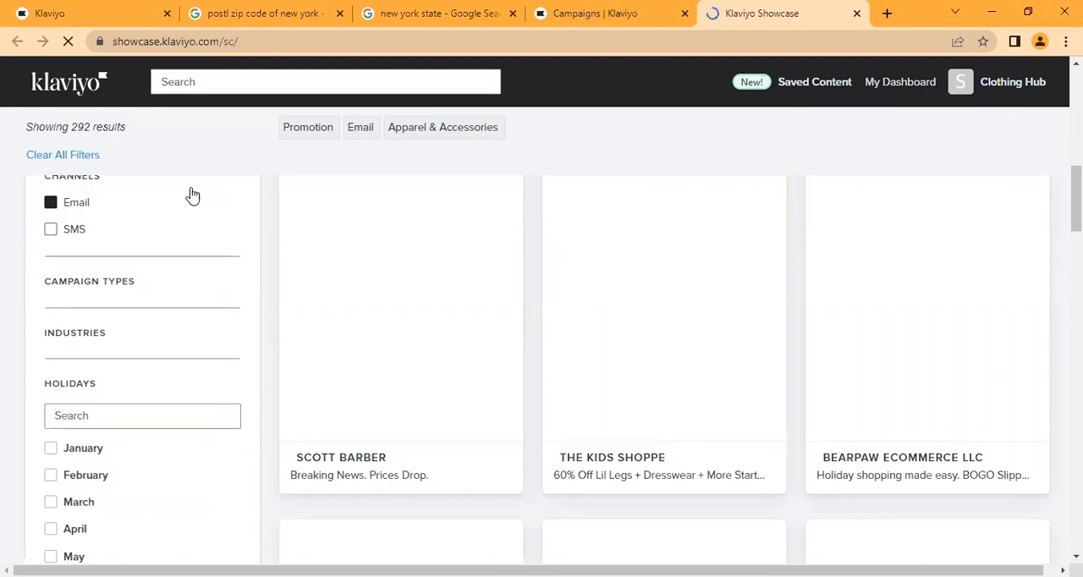
- Collapse the Channels filter and restrict the showcase campaigns to the Father's Day holiday under June
left_click(135, 188)
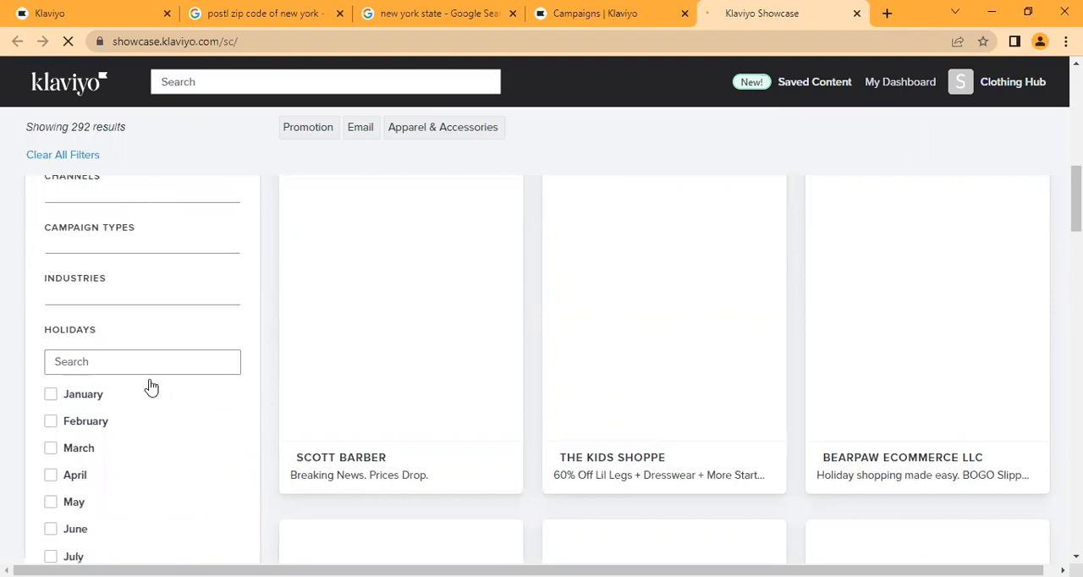
triple_click(134, 496)
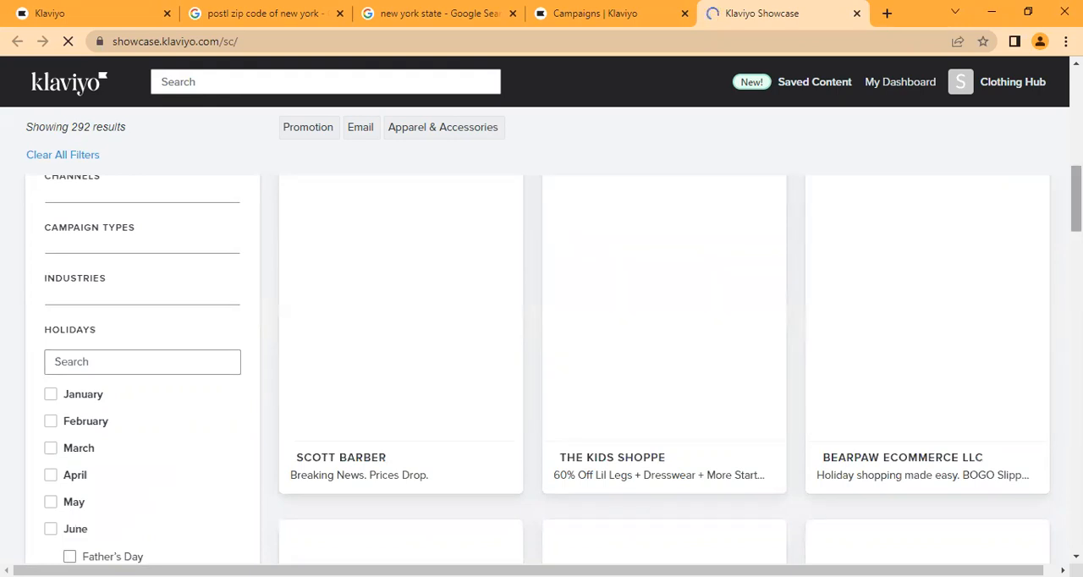
scroll(698, 241, "down", 2)
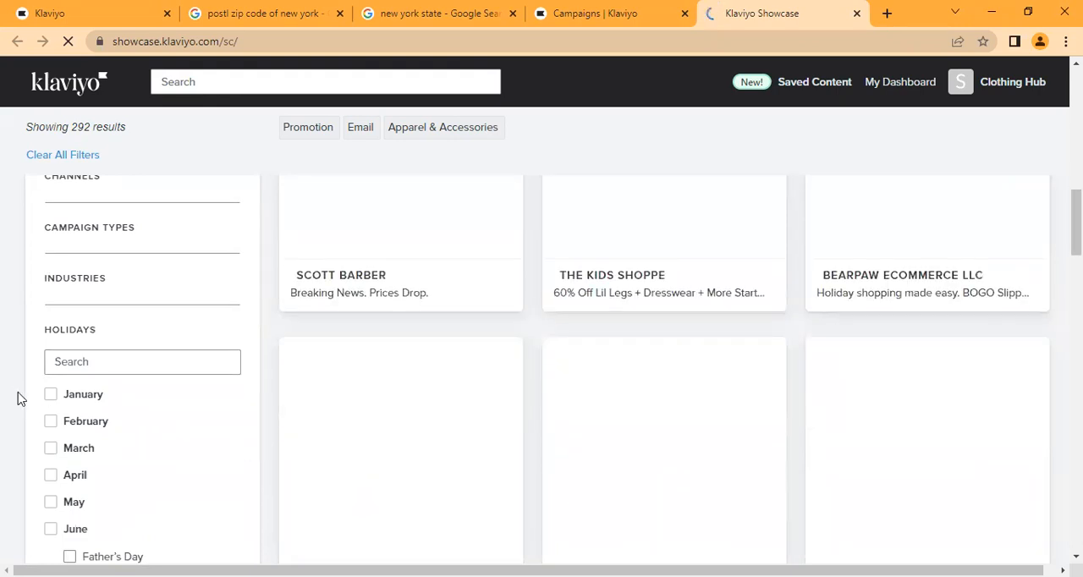
left_click(131, 335)
left_click(69, 555)
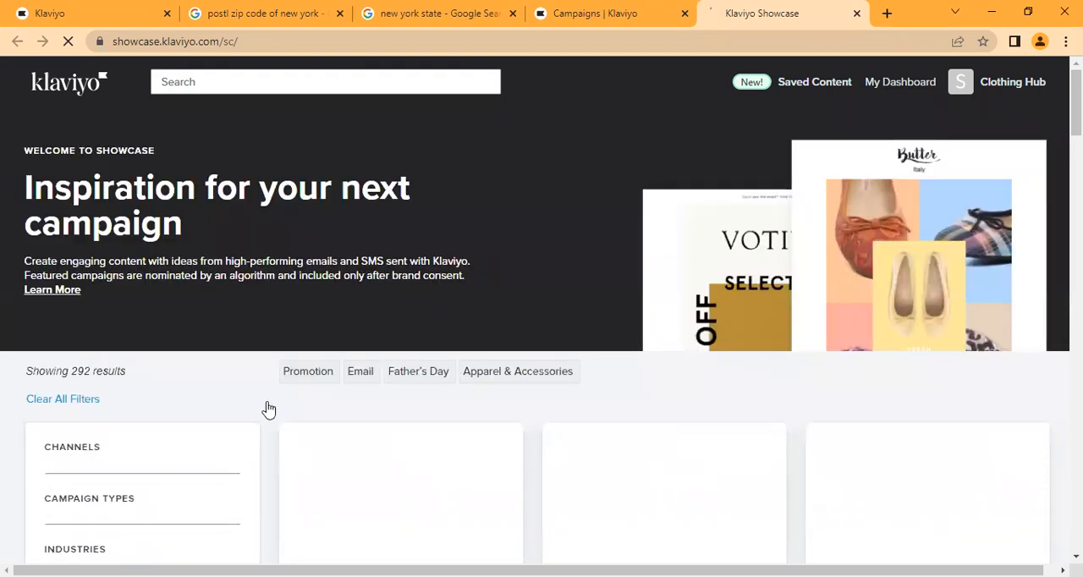
scroll(265, 466, "down", 3)
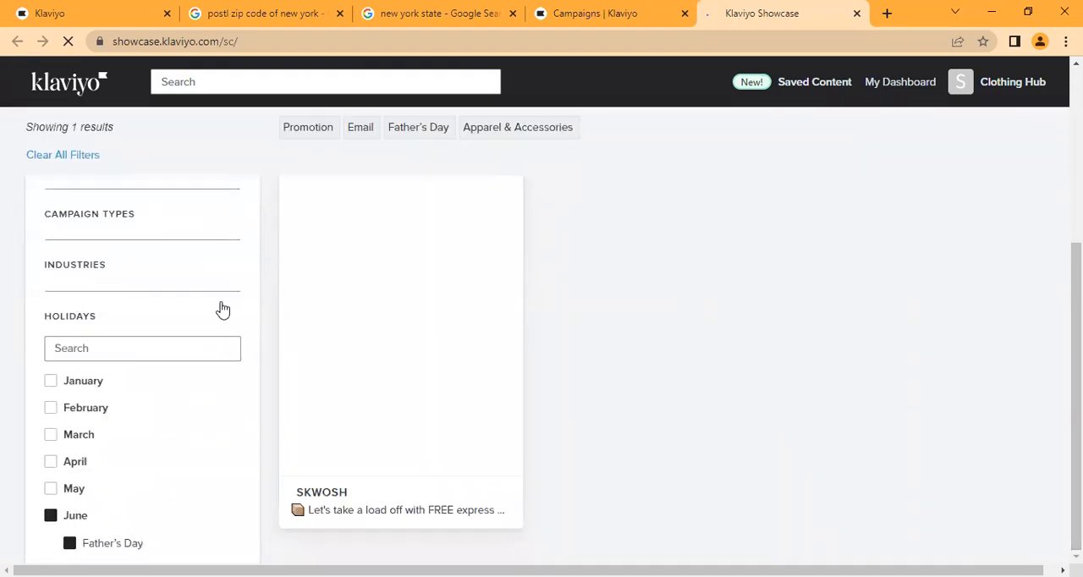
- Collapse the Holidays filter and check which options the Metrics filter offers, leaving them unselected
left_click(220, 311)
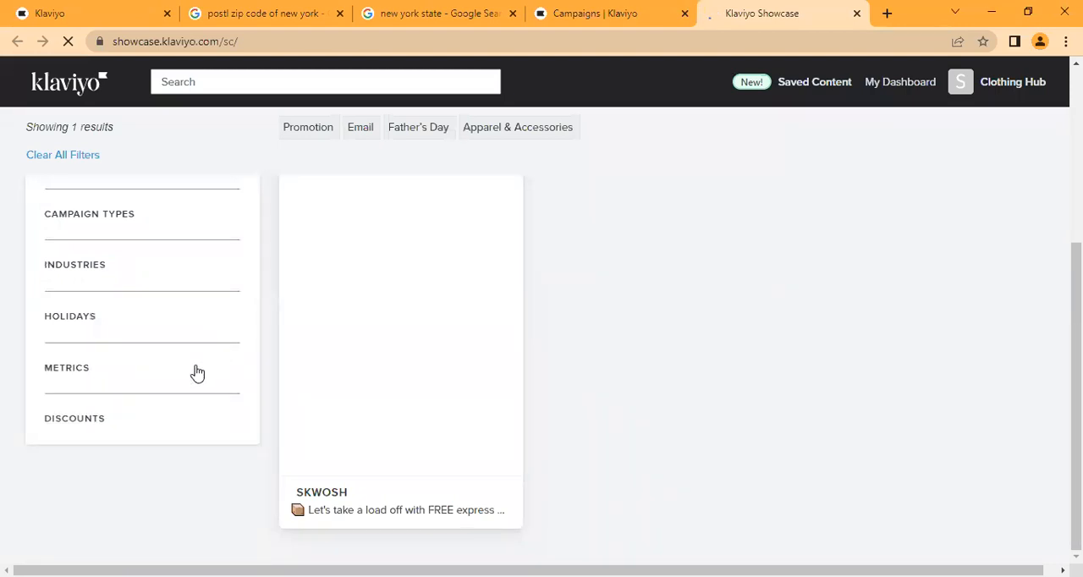
left_click(197, 373)
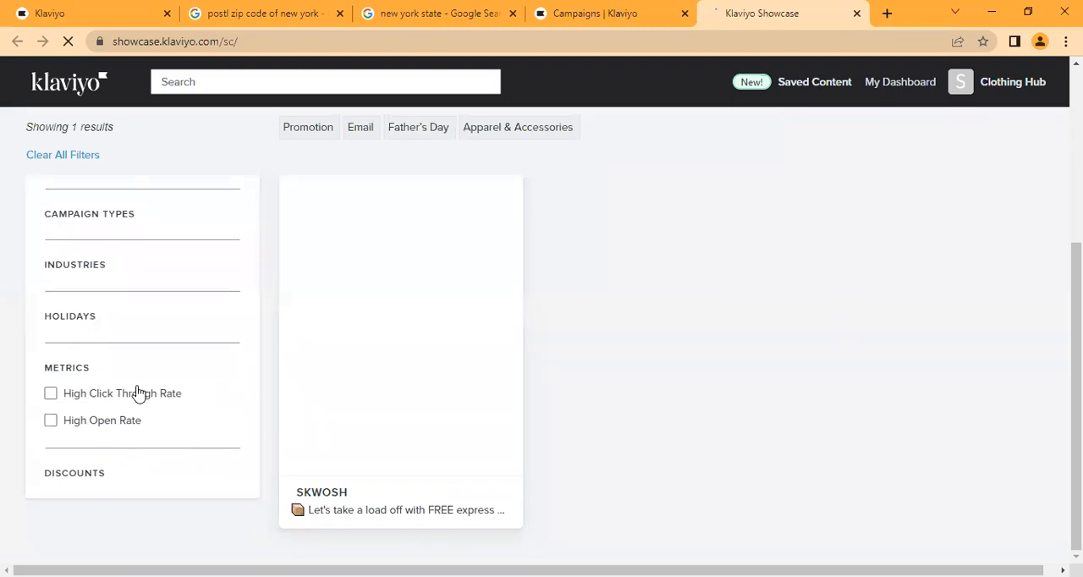
left_click(199, 370)
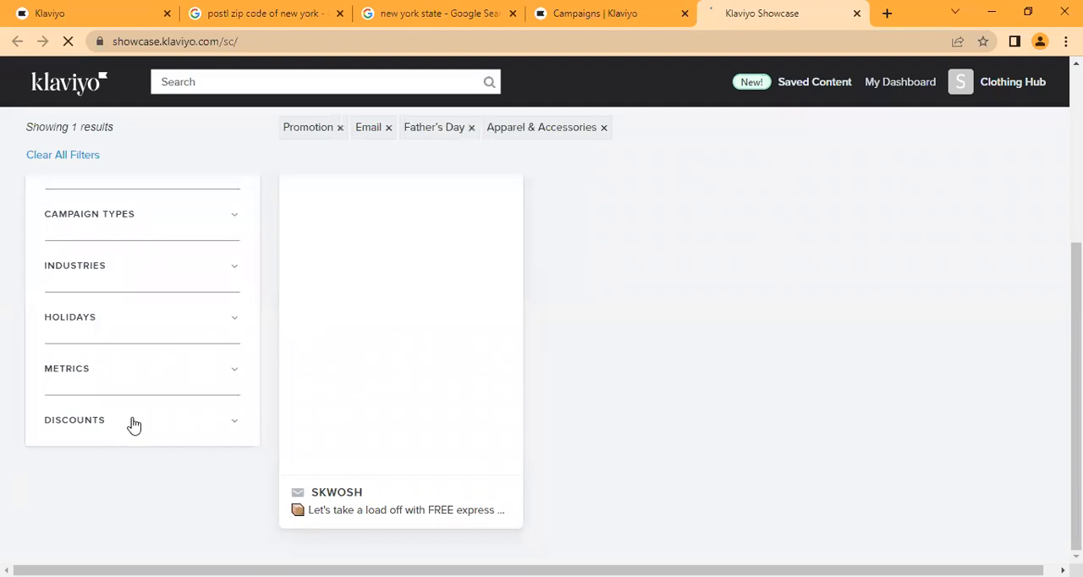
- Select both Contains Discount Code and Does Not Contain Discount Code in the Discounts filter
left_click(133, 423)
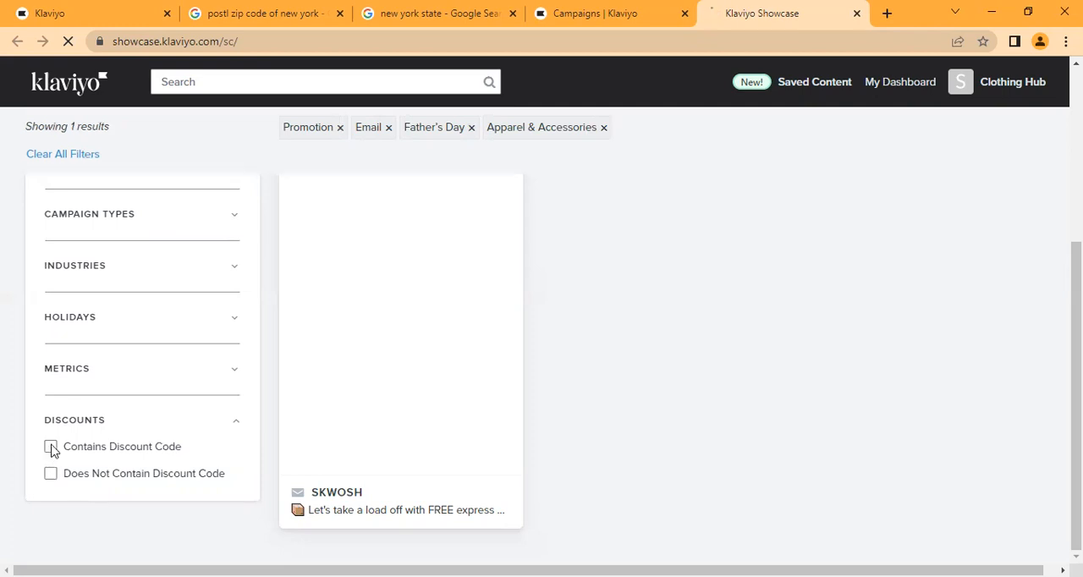
left_click(51, 447)
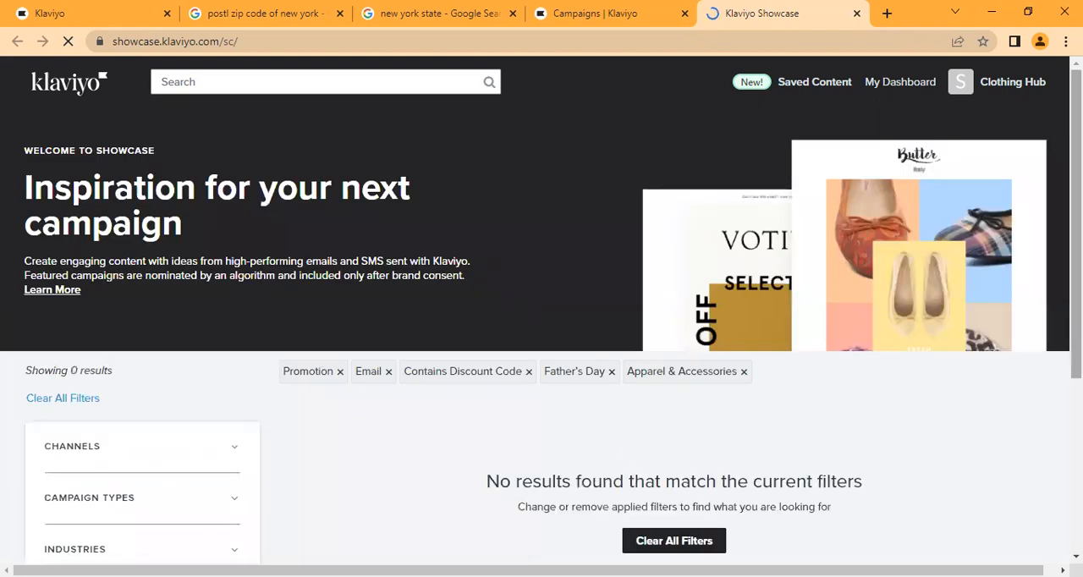
scroll(657, 430, "down", 3)
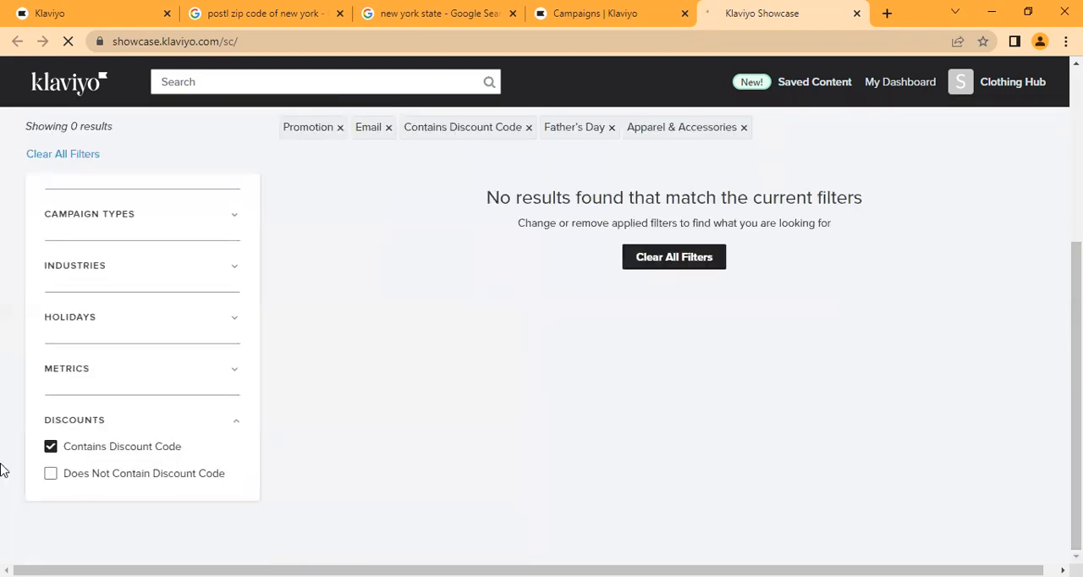
left_click(51, 474)
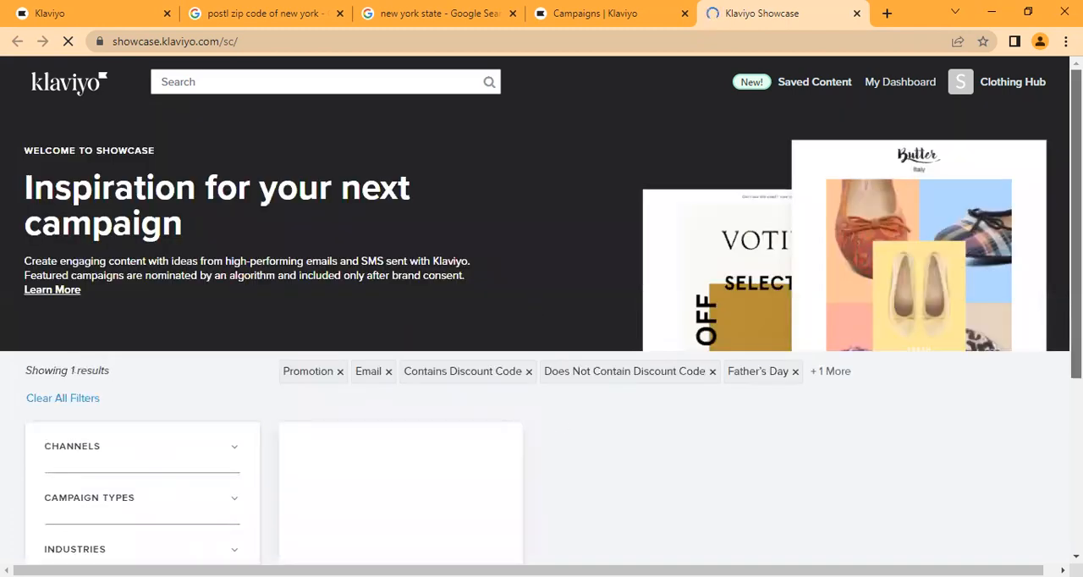
- Open the details of the matching SKWOSH email campaign
scroll(677, 418, "down", 3)
mouse_move(379, 388)
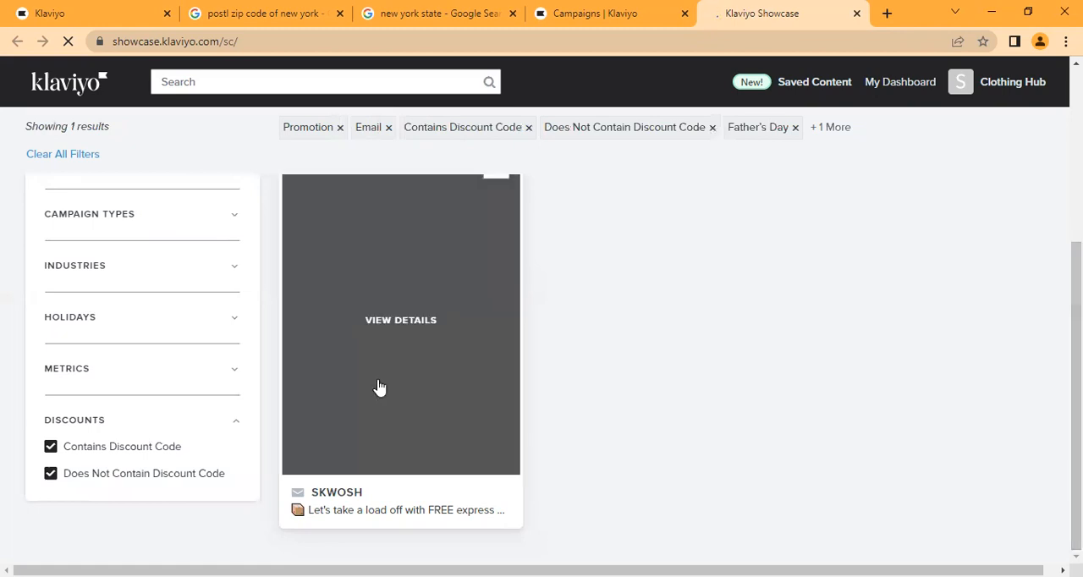
left_click(393, 324)
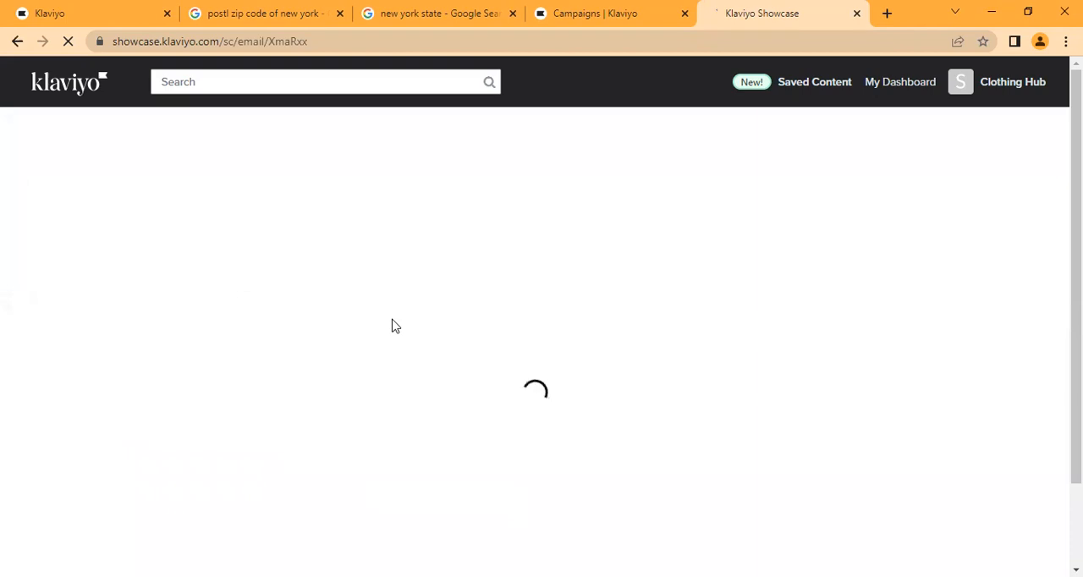
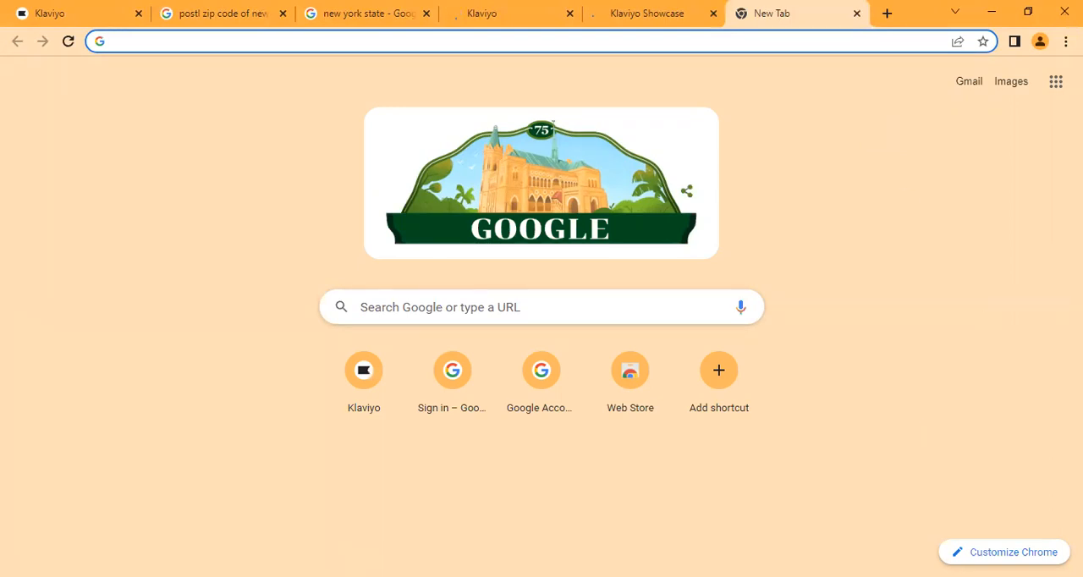
- Return to the open Klaviyo Showcase page of the Skwosh campaign and reload it
key("alt+Tab")
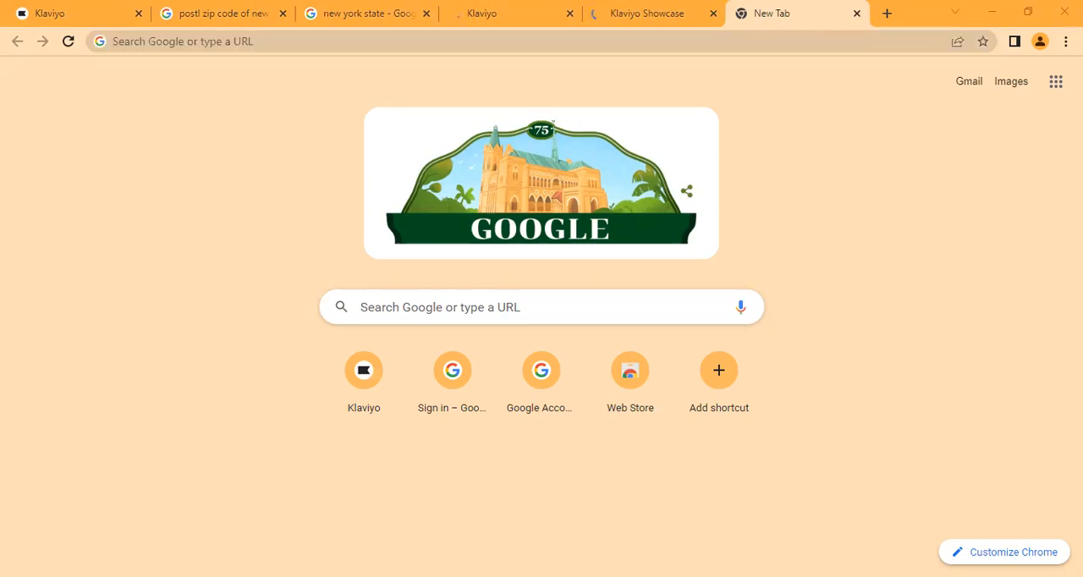
left_click(751, 467)
left_click(731, 467)
left_click_drag(724, 448, 709, 164)
left_click(647, 12)
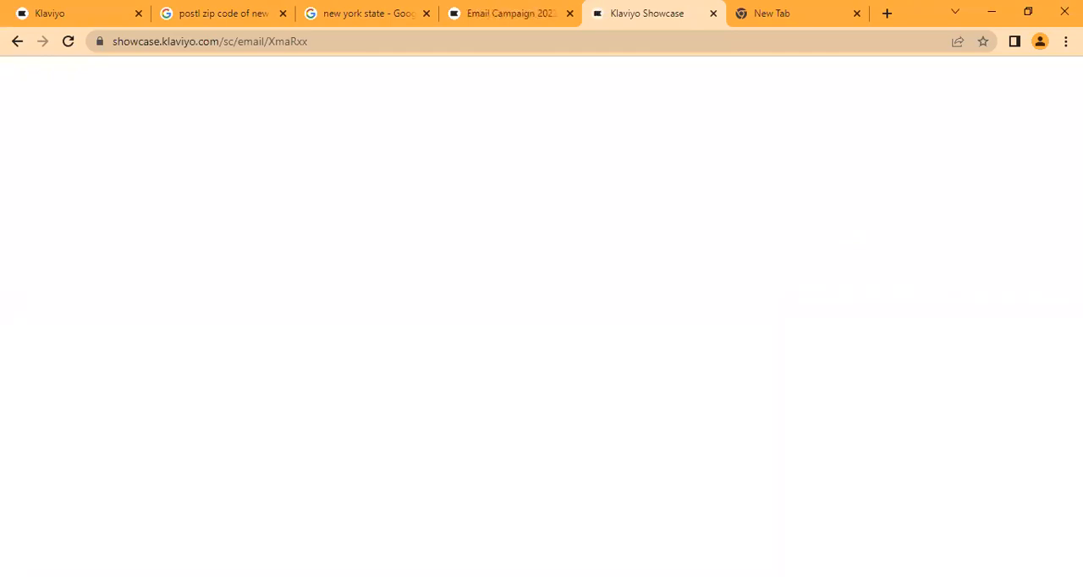
left_click(68, 41)
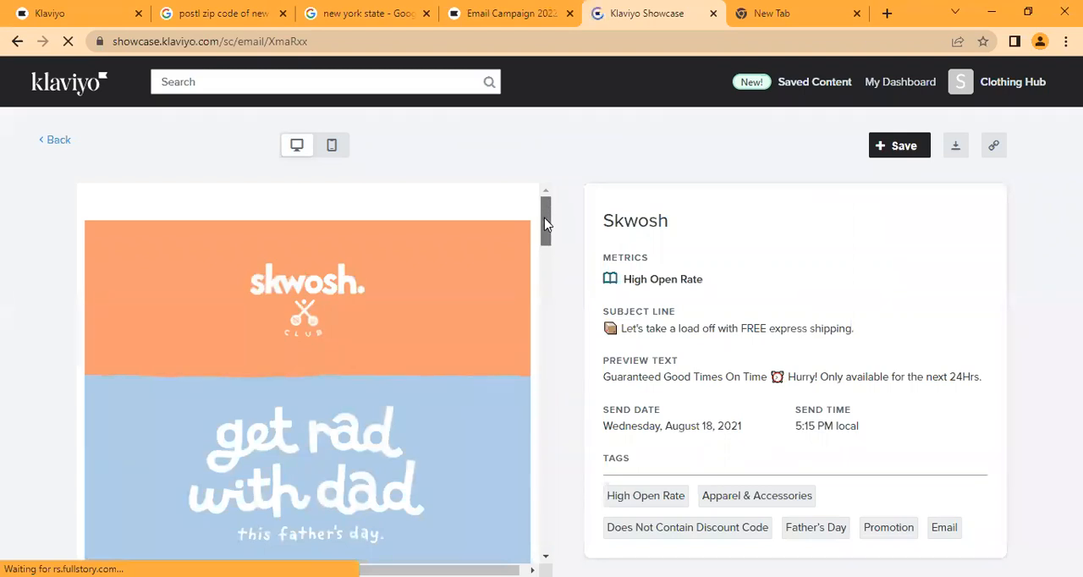
- Preview the Skwosh email in both its desktop and mobile versions, ending on the desktop version
left_click_drag(544, 228, 549, 279)
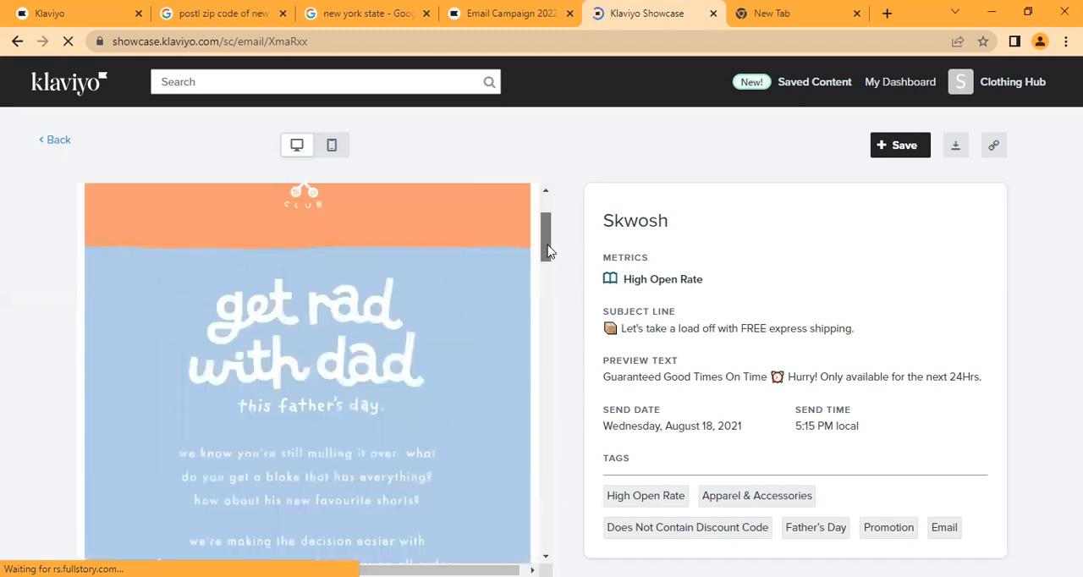
left_click_drag(549, 277, 567, 223)
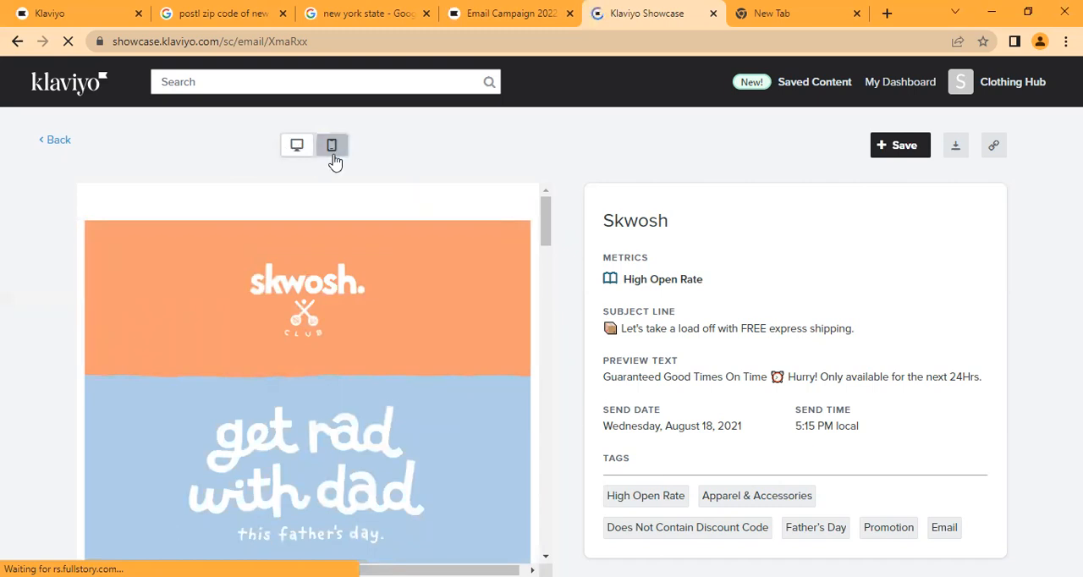
left_click(332, 153)
left_click_drag(545, 254, 563, 172)
left_click(293, 153)
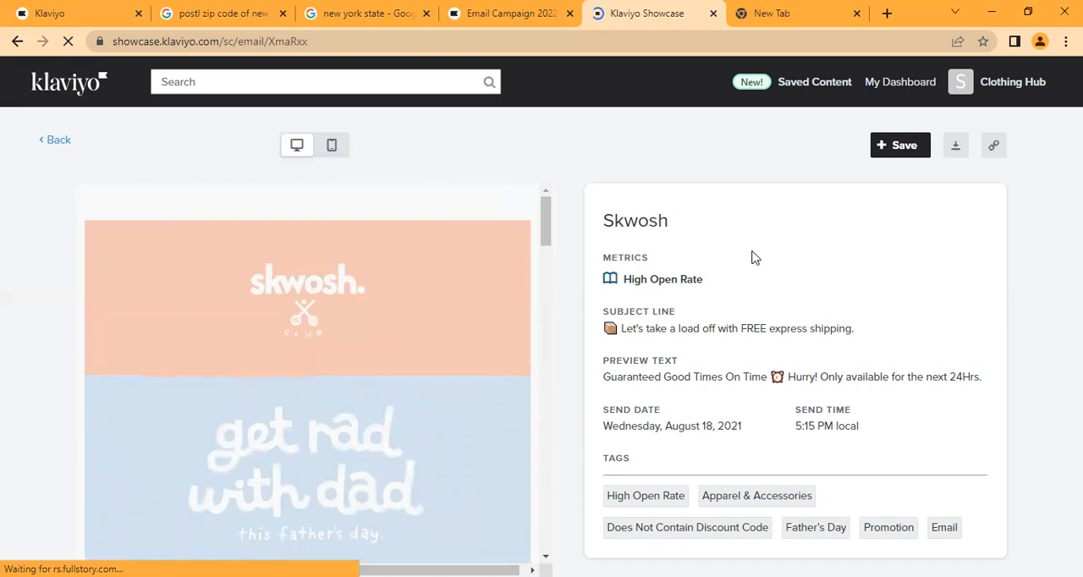
- Review the Skwosh campaign's brand name and subject line in its details
left_click_drag(605, 218, 711, 234)
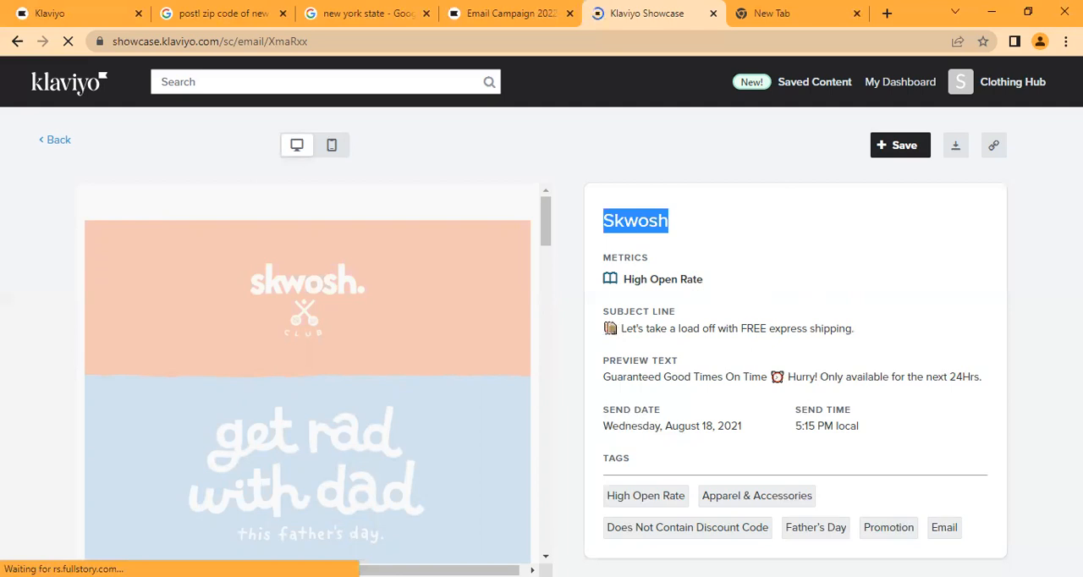
left_click_drag(603, 329, 901, 321)
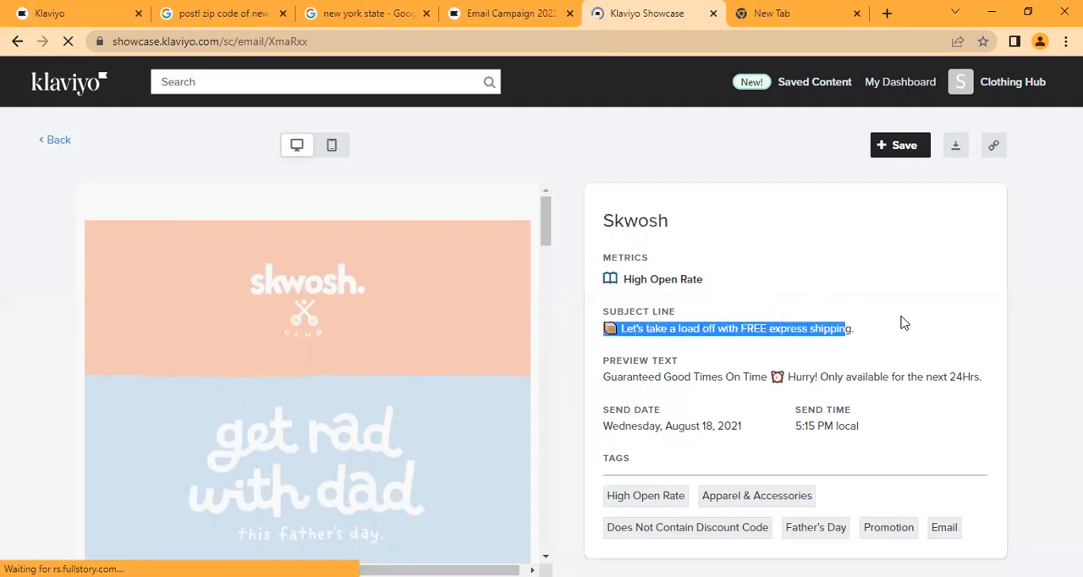
left_click(902, 322)
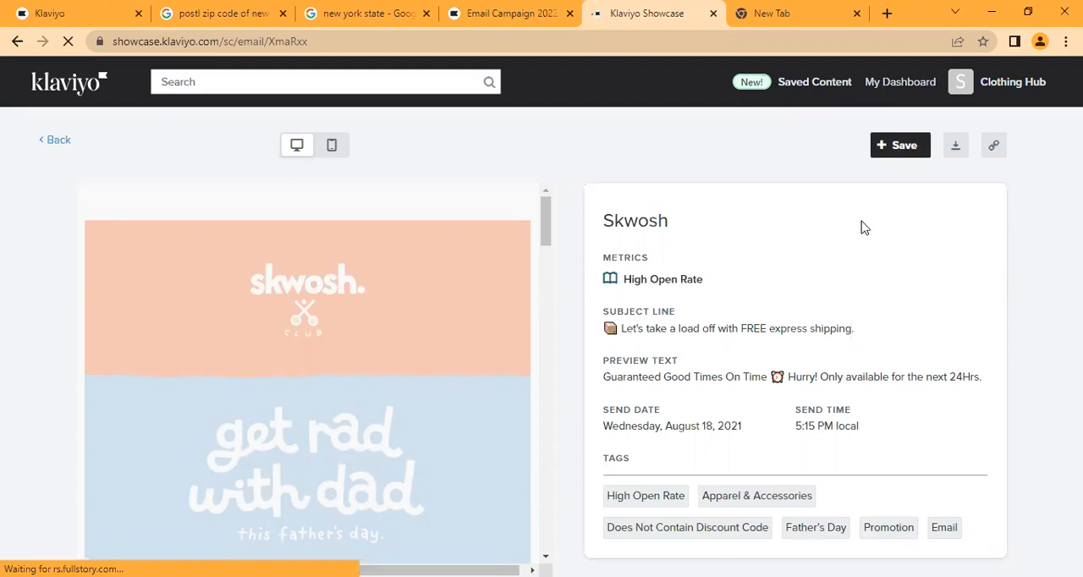
- Save the Skwosh showcase campaign and copy its page link
left_click(901, 154)
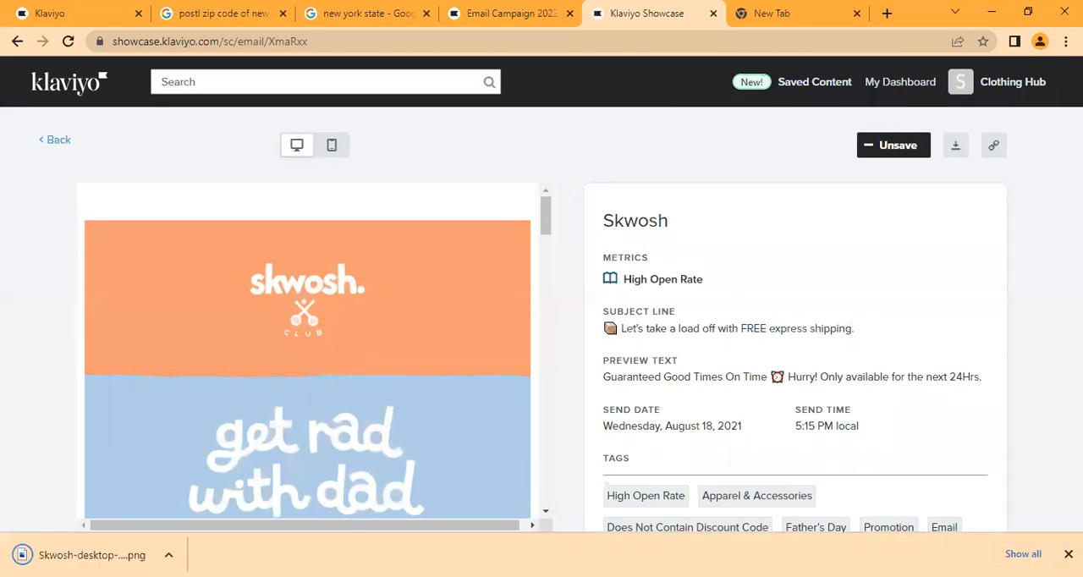
left_click(994, 147)
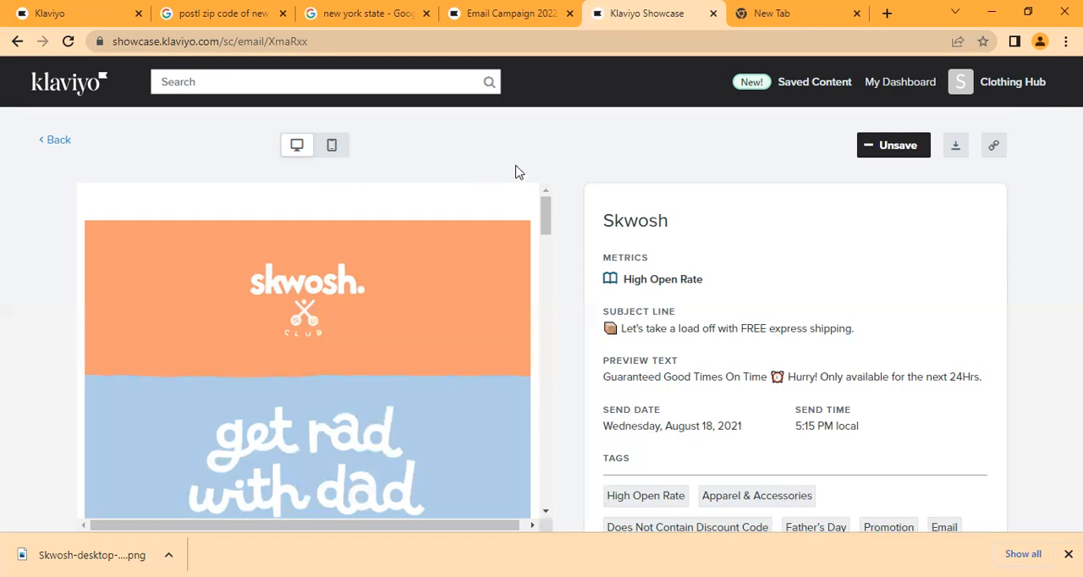
- Return to the draft email campaign and rename it "Azadi Sale"
left_click(511, 13)
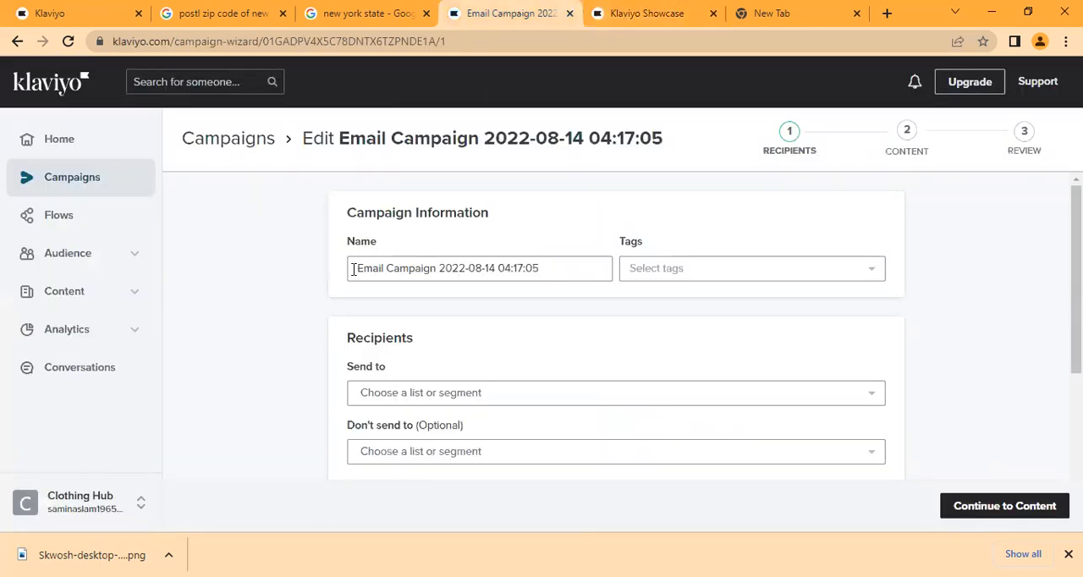
left_click_drag(357, 268, 594, 272)
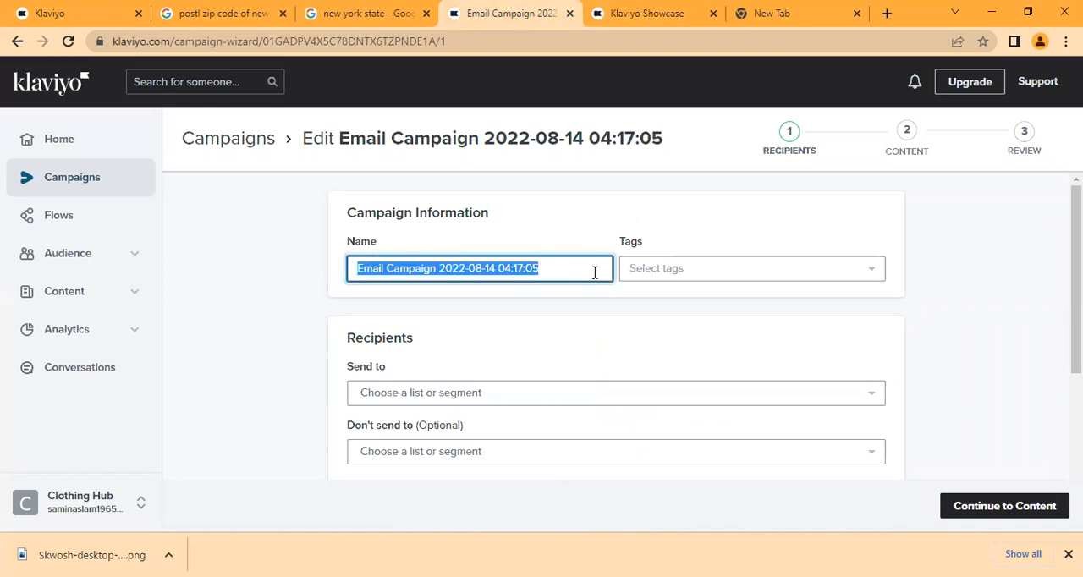
key("BackSpace")
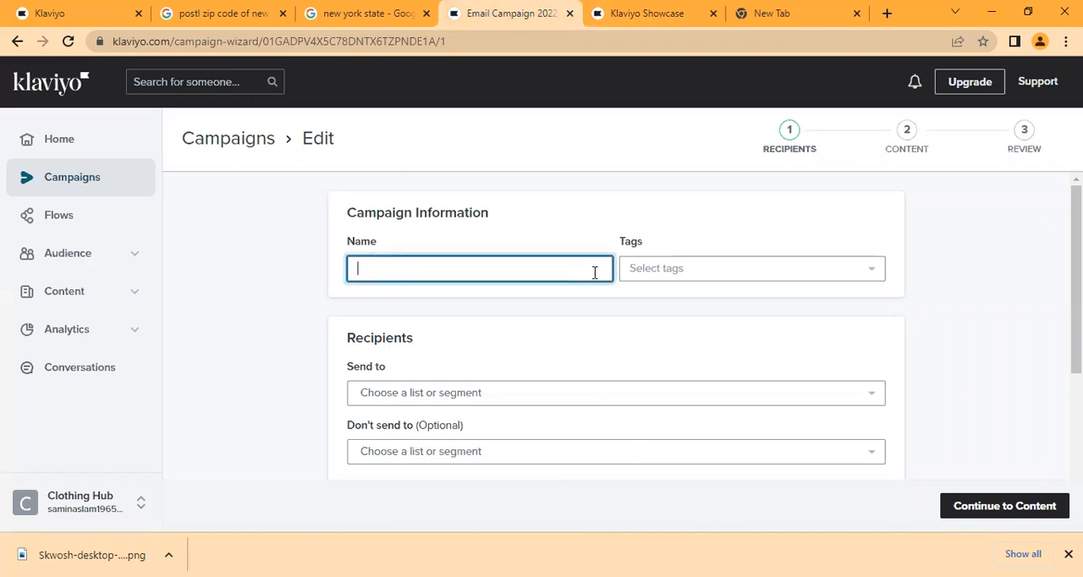
type("Azadi Sale")
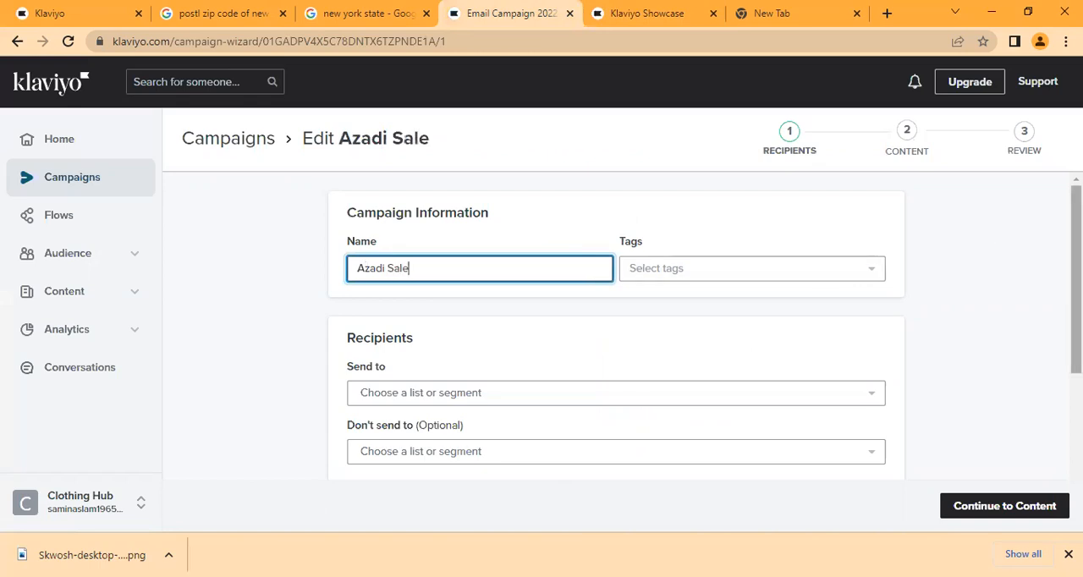
- Set the Newsletter list as the recipients the campaign is sent to
scroll(725, 302, "down", 3)
left_click(559, 262)
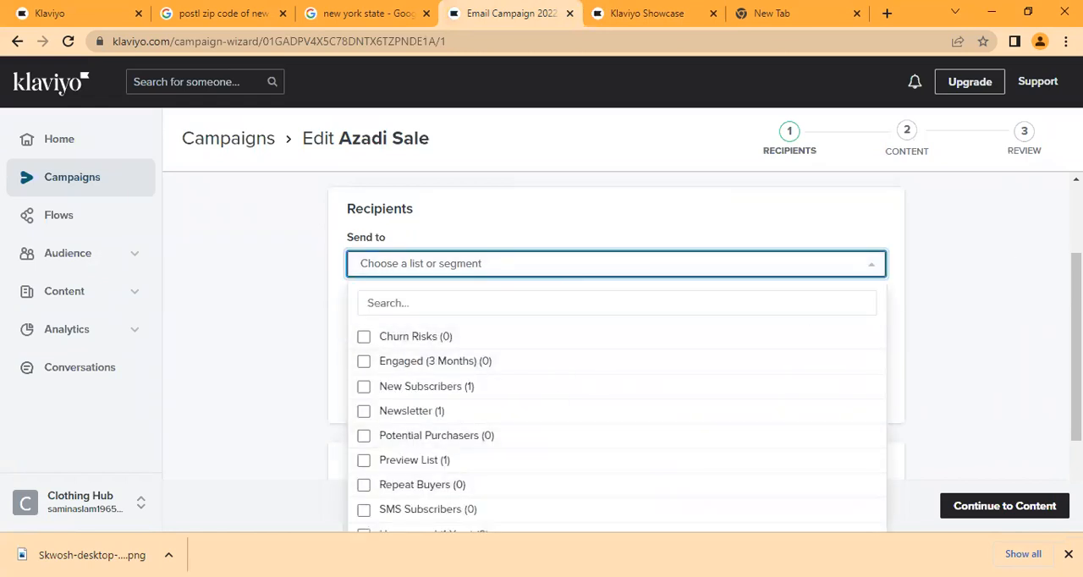
left_click(514, 421)
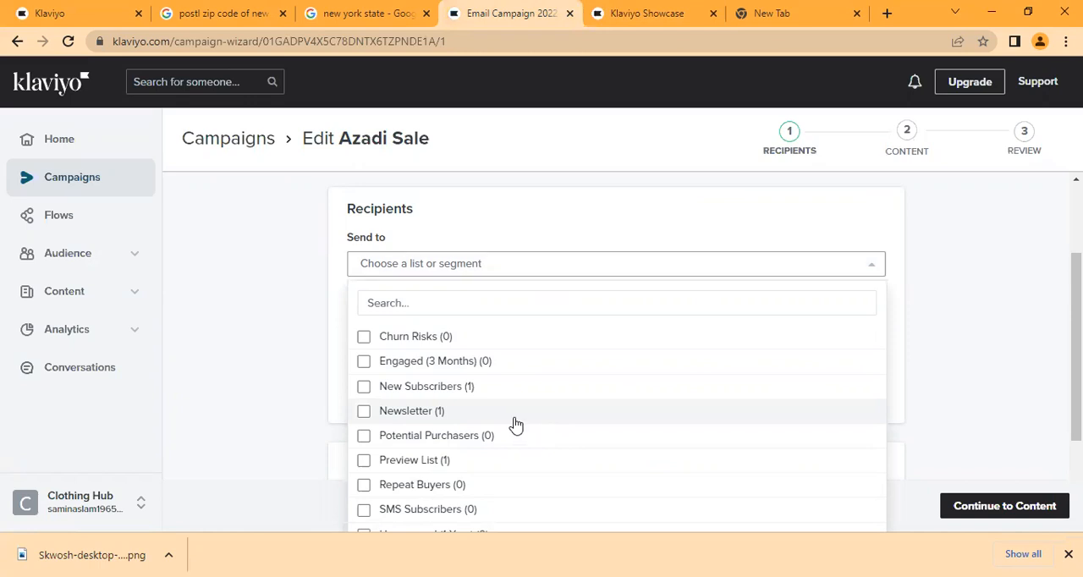
left_click(290, 402)
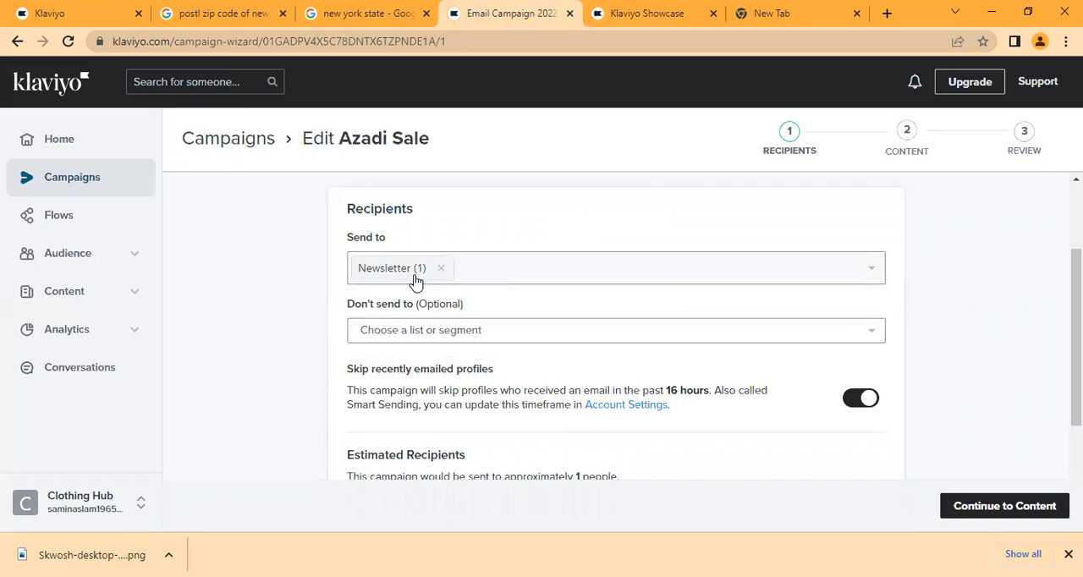
- Exclude the SMS Subscribers list from the campaign's recipients
left_click(457, 338)
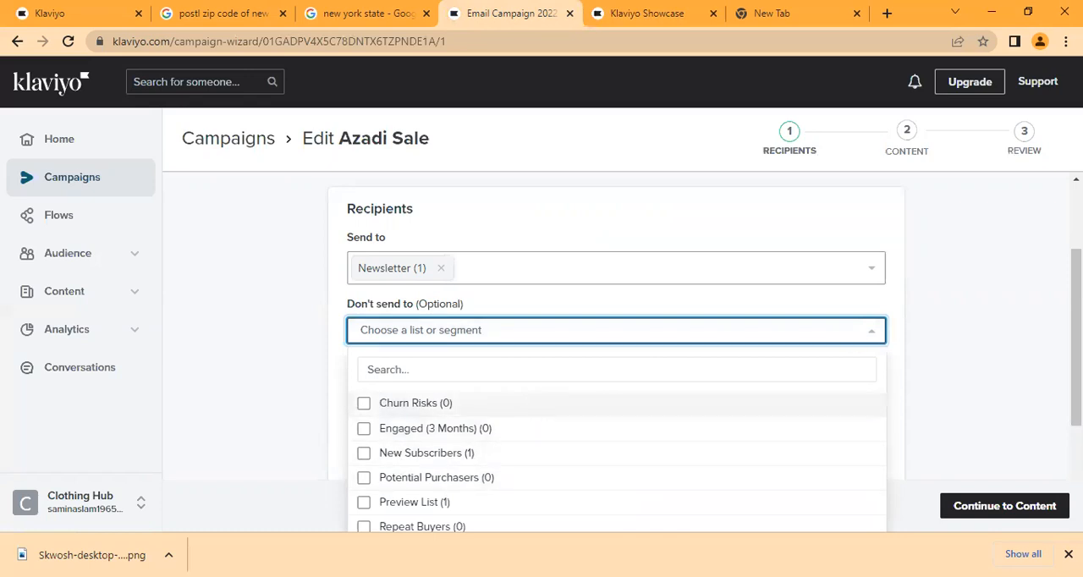
scroll(536, 407, "down", 3)
left_click(975, 279)
scroll(616, 254, "up", 1)
left_click(617, 212)
scroll(617, 254, "down", 1)
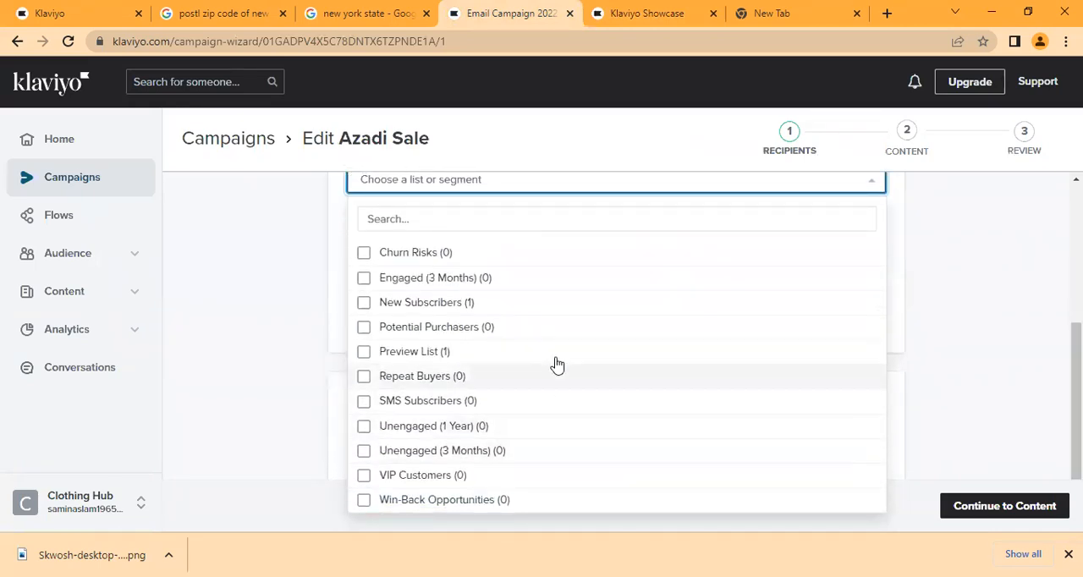
left_click(500, 402)
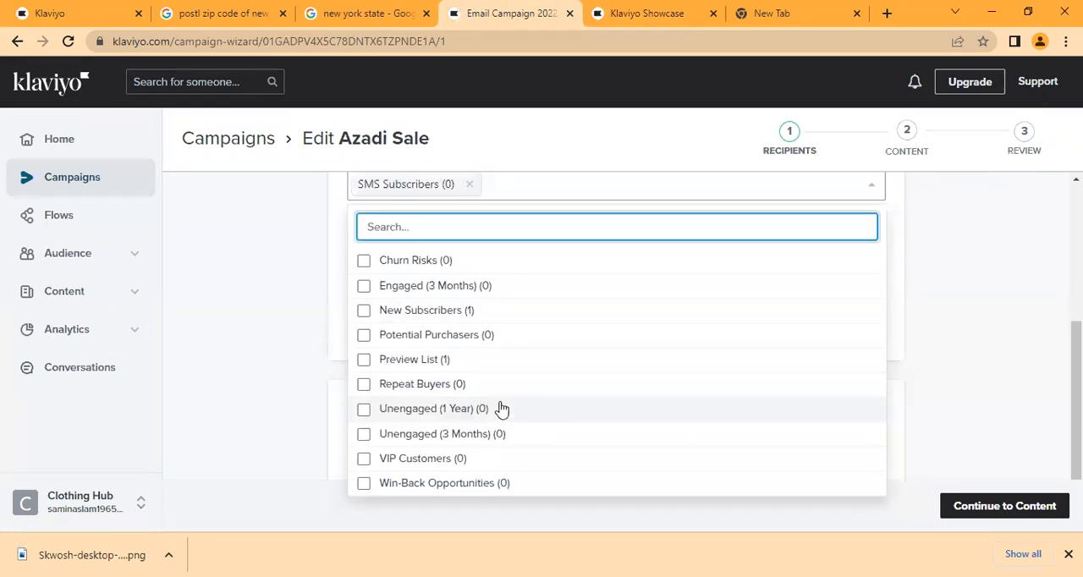
left_click(924, 329)
- Turn off skipping recently emailed profiles and continue to the campaign's content stage
scroll(411, 312, "up", 1)
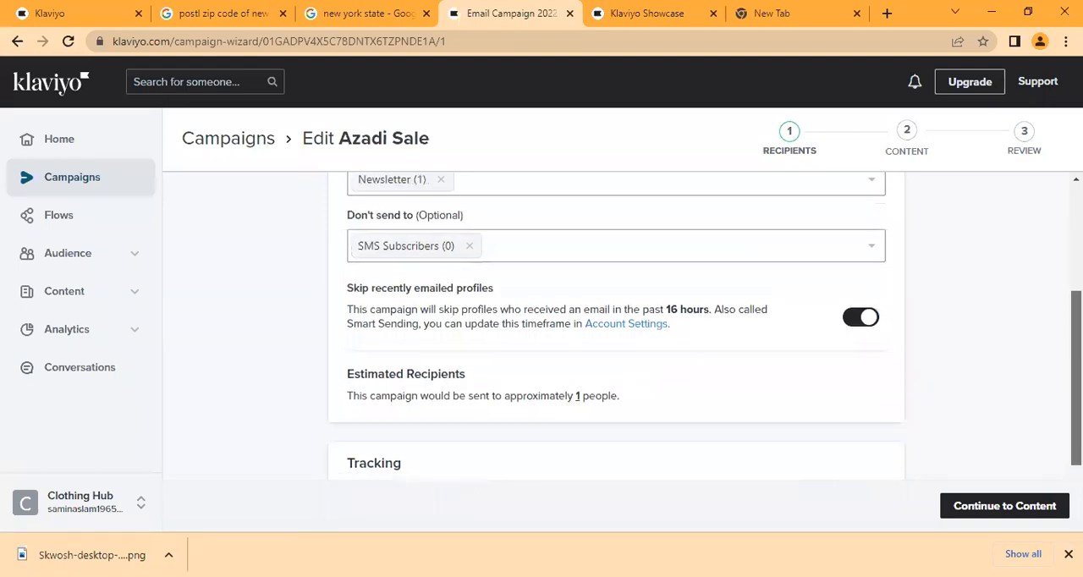
left_click(855, 317)
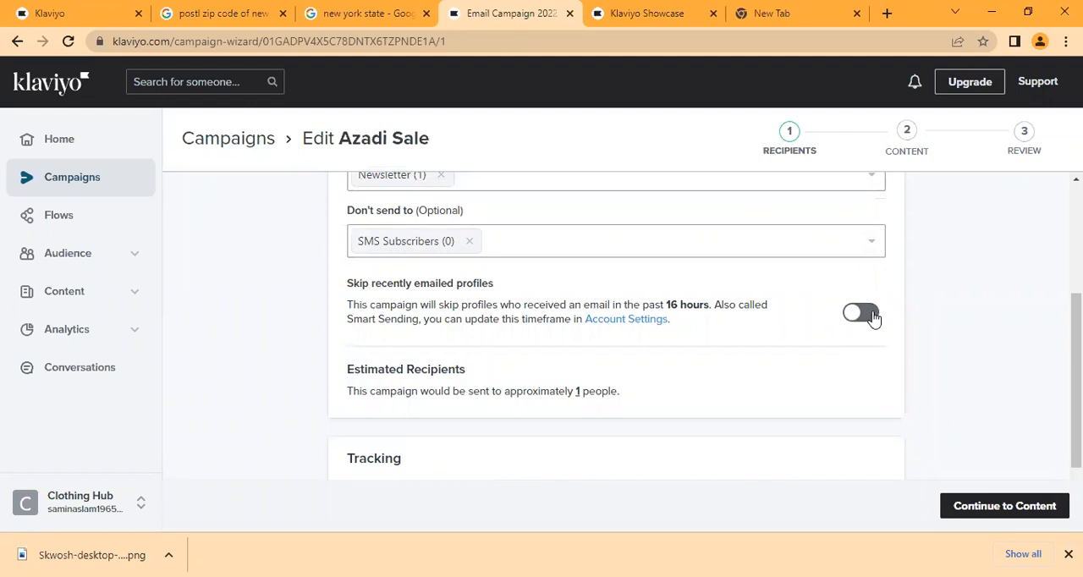
scroll(616, 326, "down", 2)
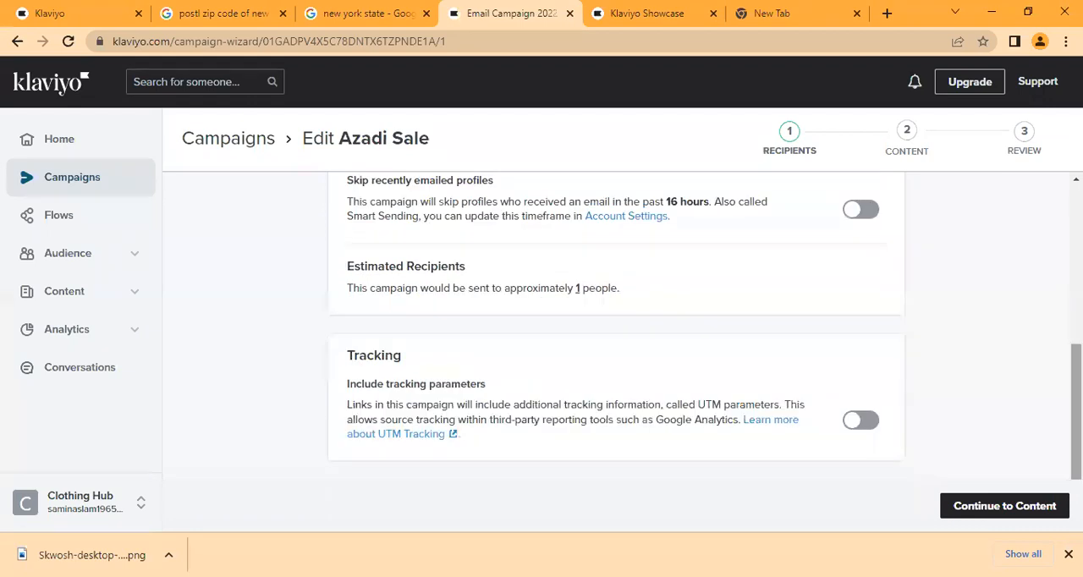
left_click(1001, 505)
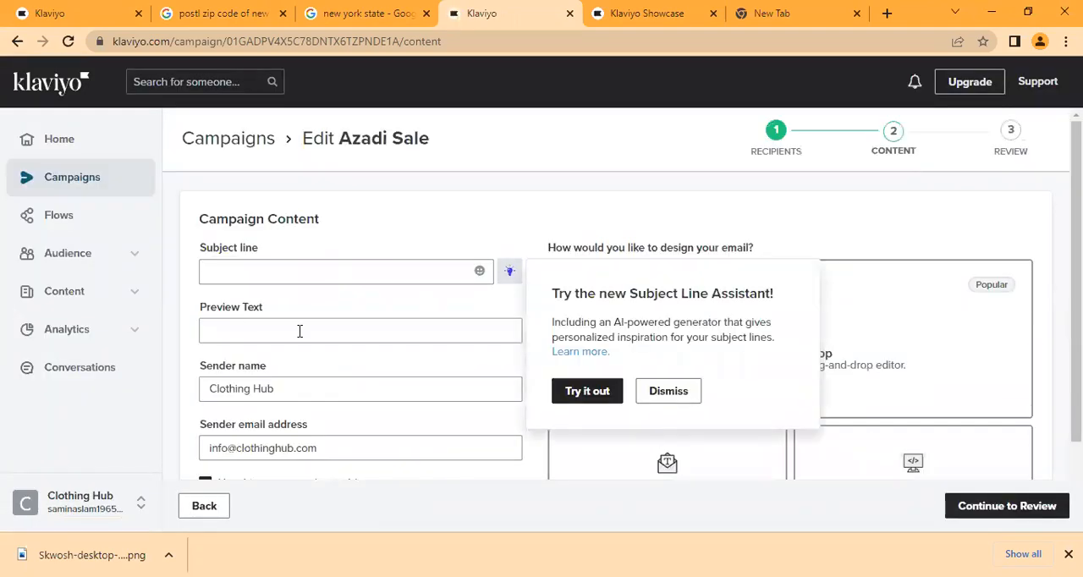
- Start the Subject Line Assistant with campaign type Promotion and promotion type Product Promotion
left_click(298, 275)
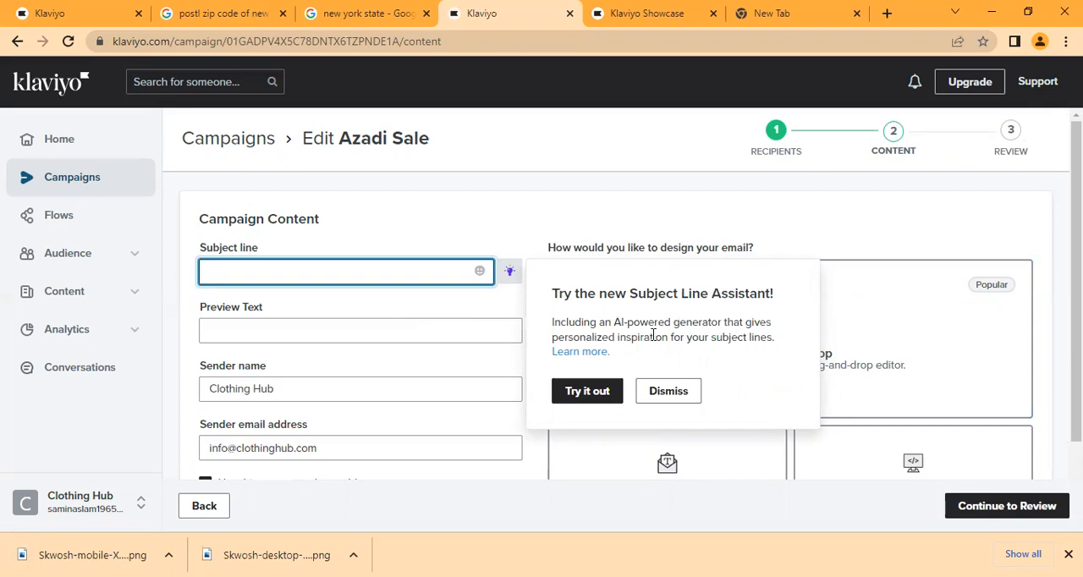
left_click(595, 396)
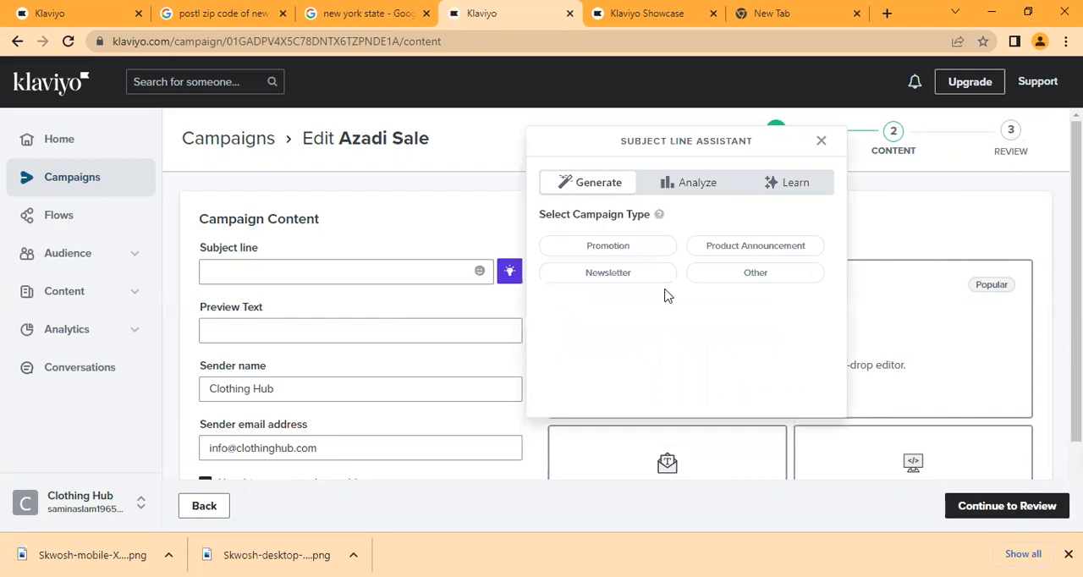
left_click(627, 252)
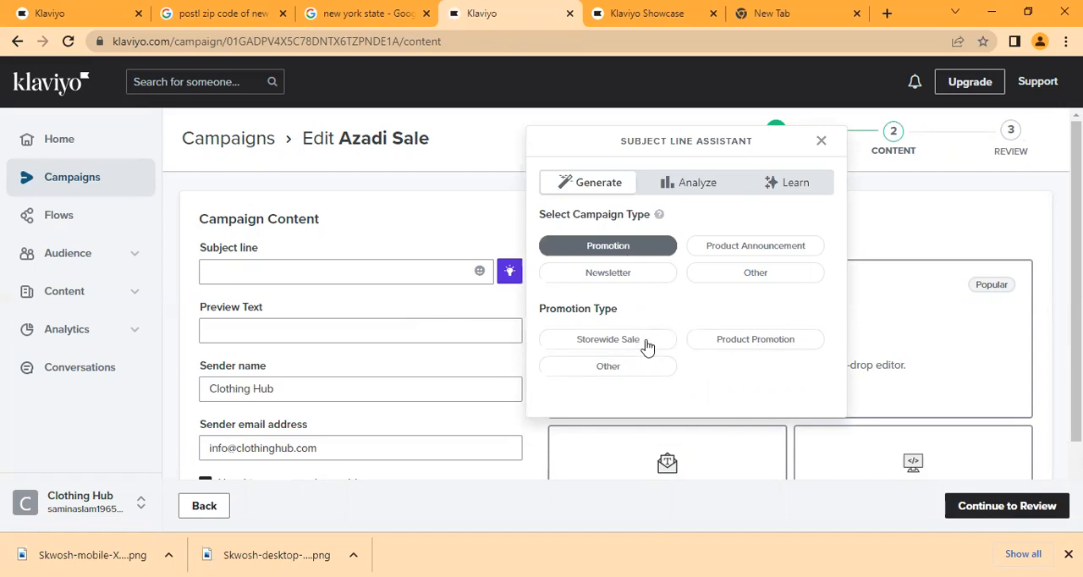
left_click(768, 344)
- Enter "V-neck Shirts" as the product name in the Subject Line Assistant
left_click(595, 243)
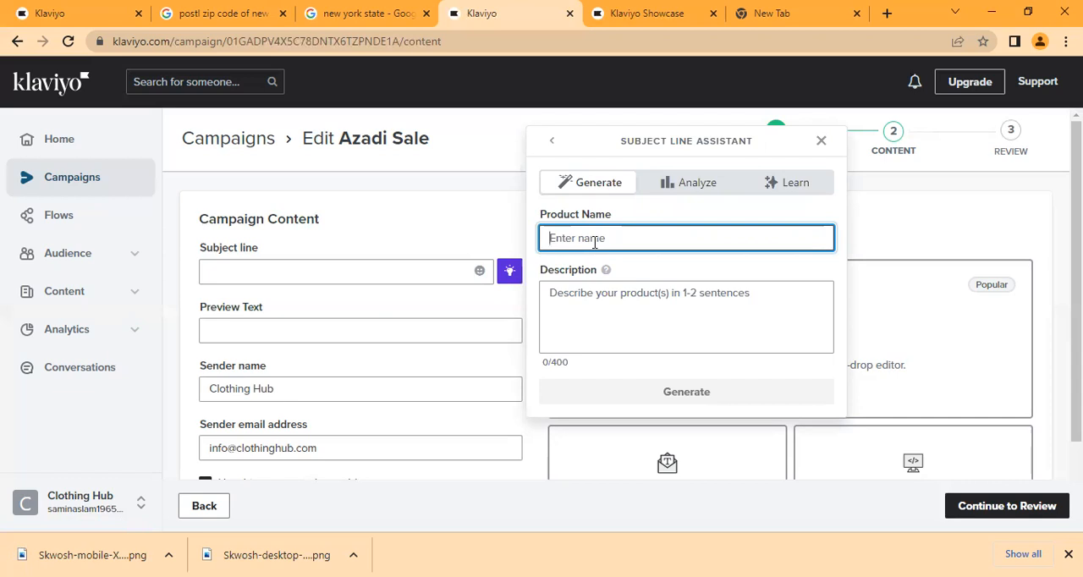
type("Shirts")
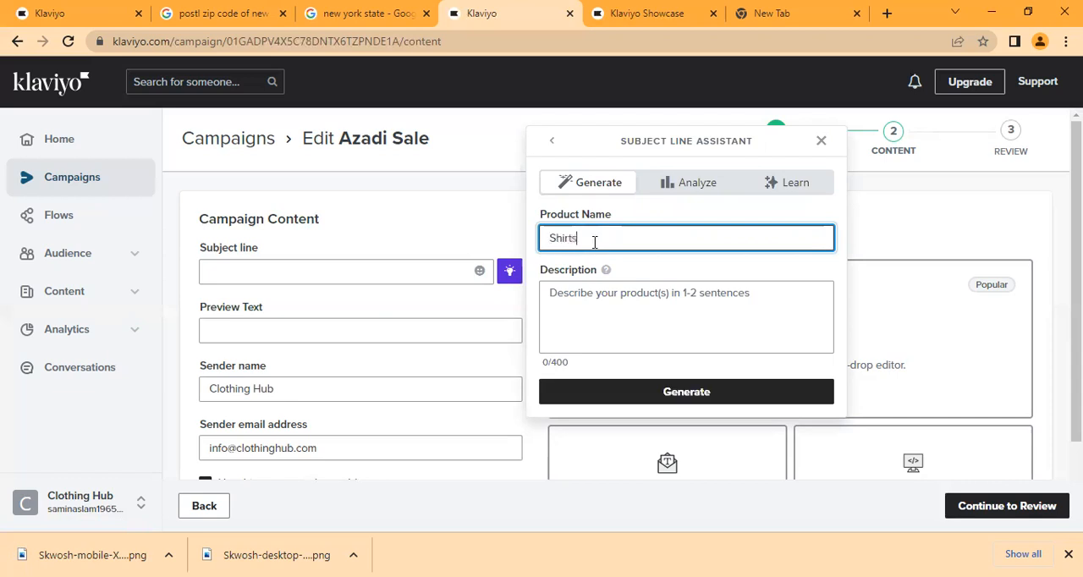
left_click(552, 243)
key("BackSpace")
type("T-")
type("neck")
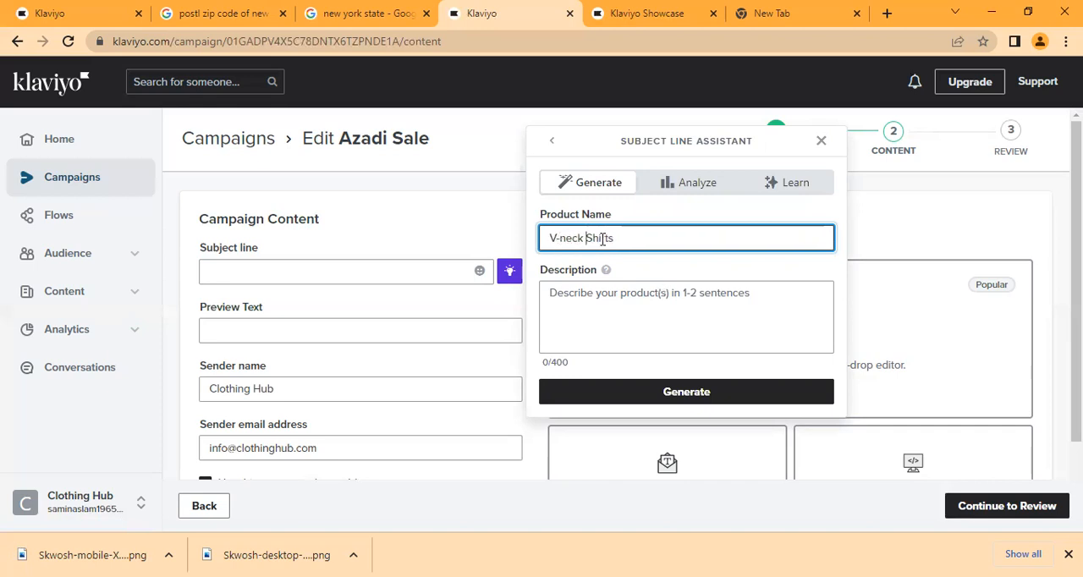
- Describe the product as "smooth fabric, good quality" and generate subject line suggestions
left_click(584, 297)
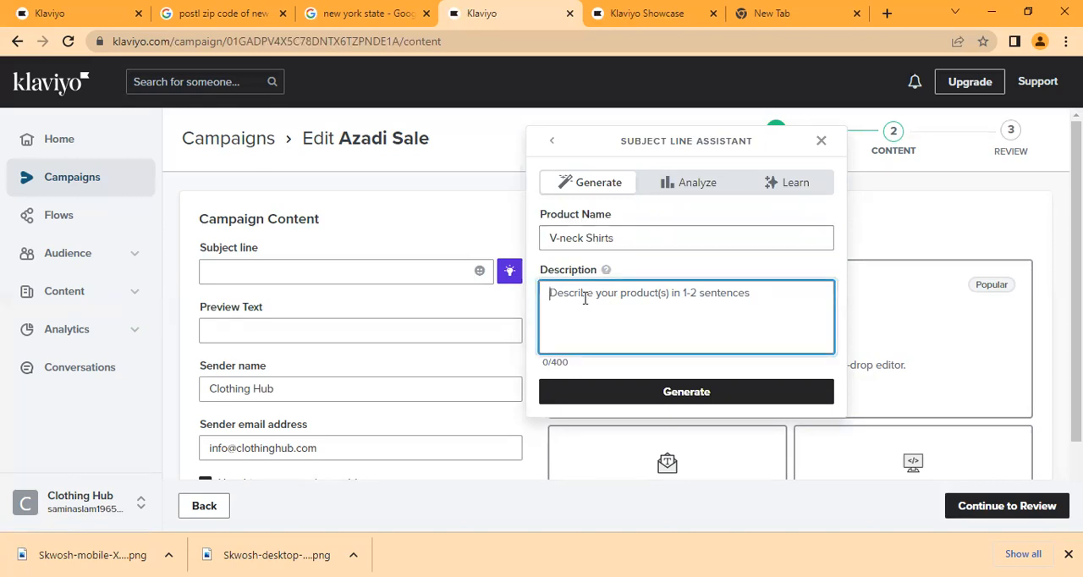
type("smott")
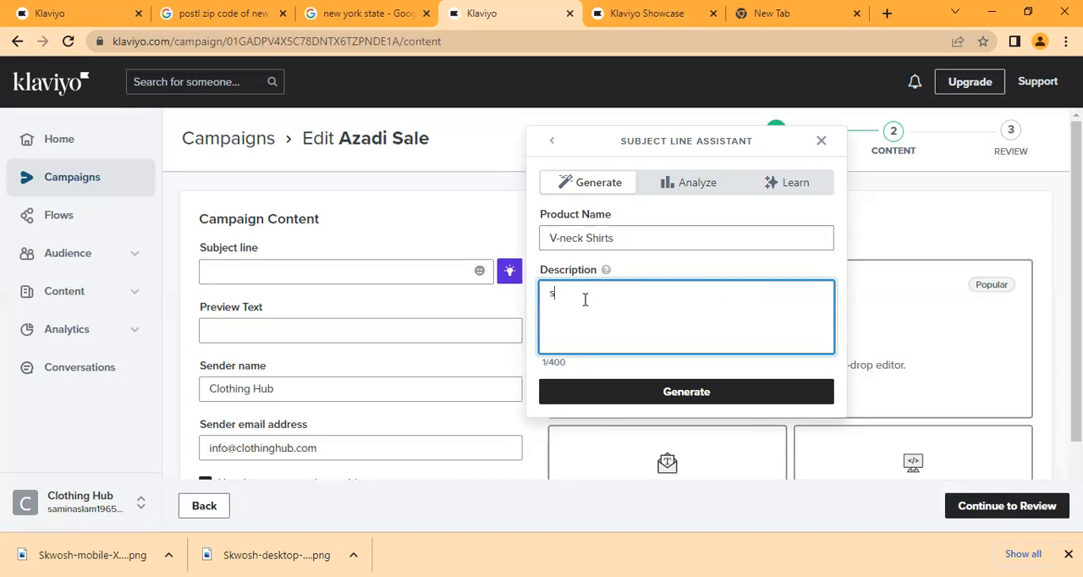
key("BackSpace")
key("BackSpace")
type("oth ")
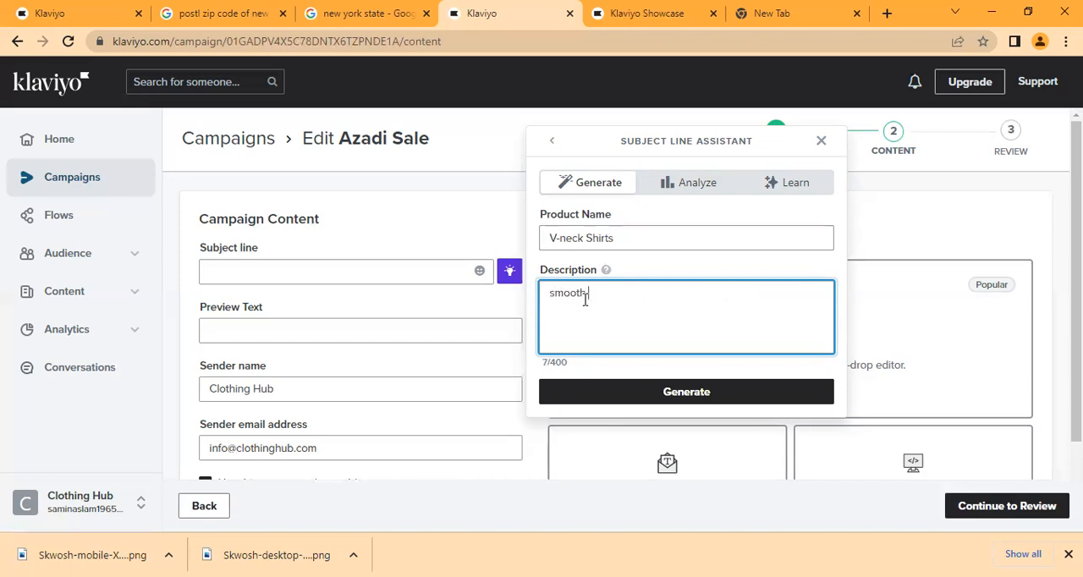
type("fabric, good quality")
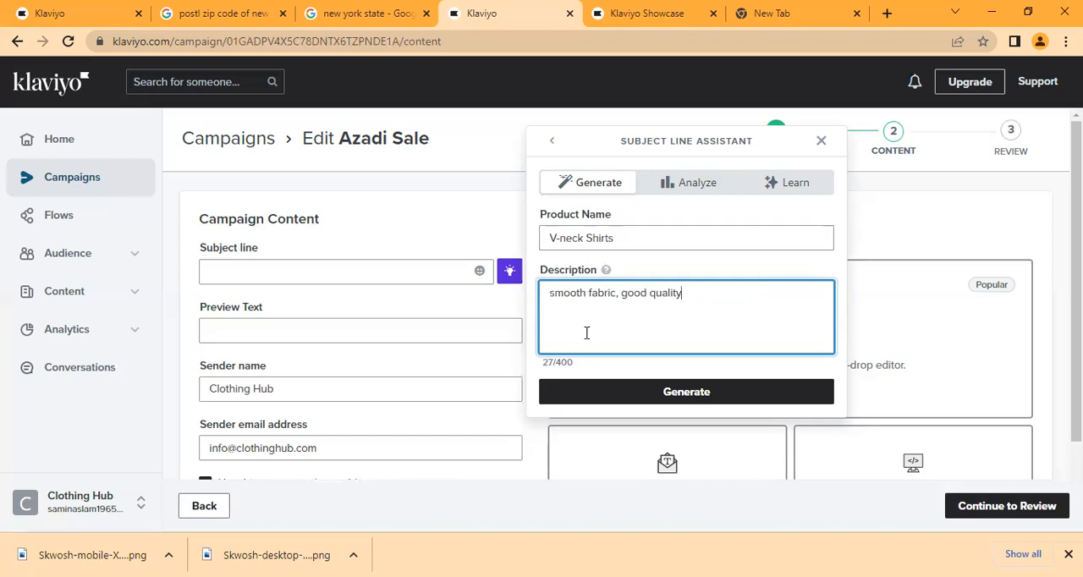
left_click(637, 401)
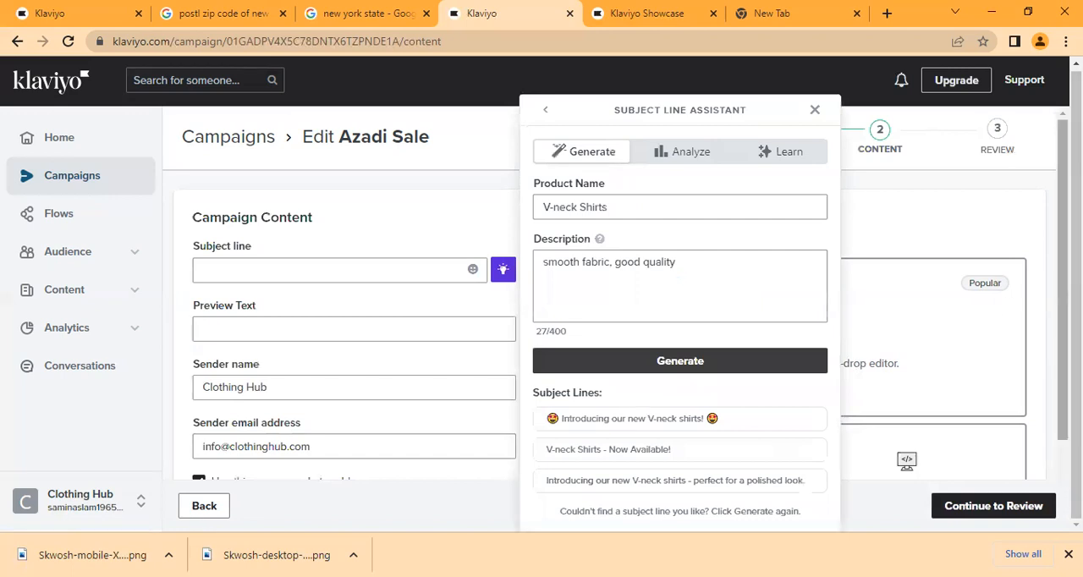
- Review the generated subject line suggestions and the note about generating more of them
scroll(1040, 300, "down", 1)
left_click_drag(1062, 301, 1063, 295)
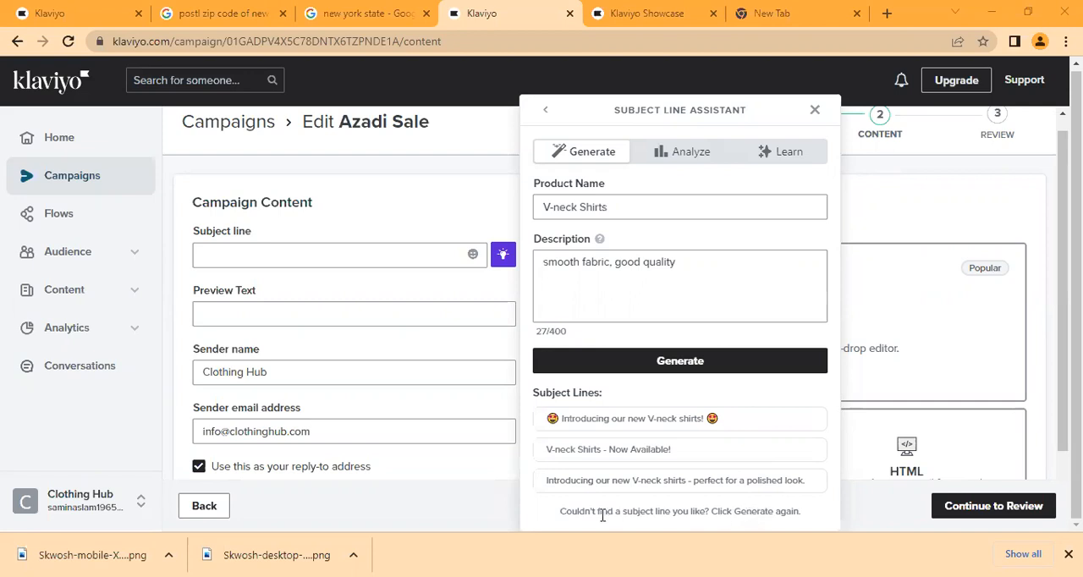
double_click(752, 511)
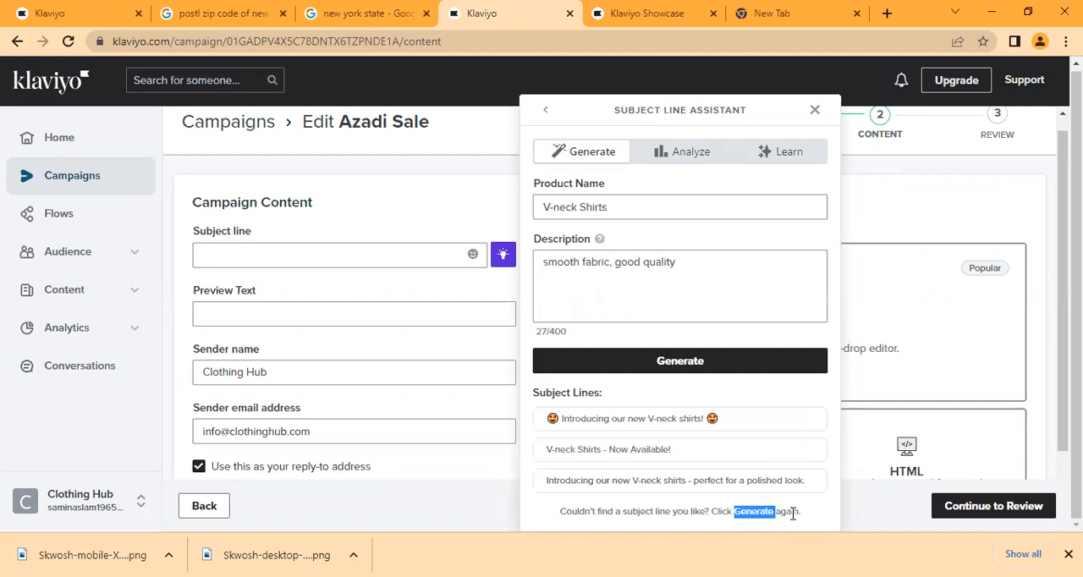
triple_click(785, 513)
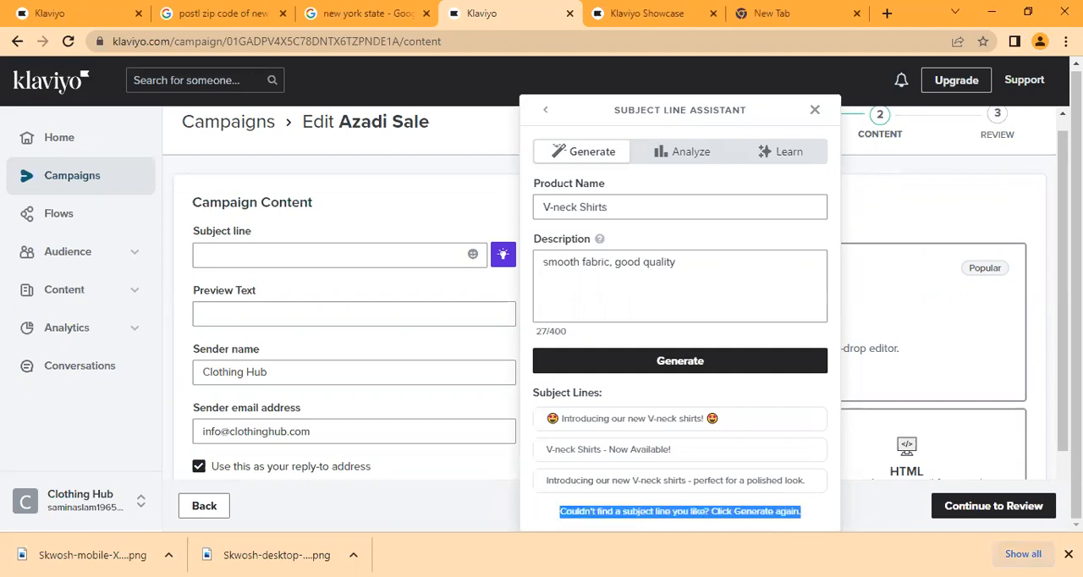
left_click(1068, 554)
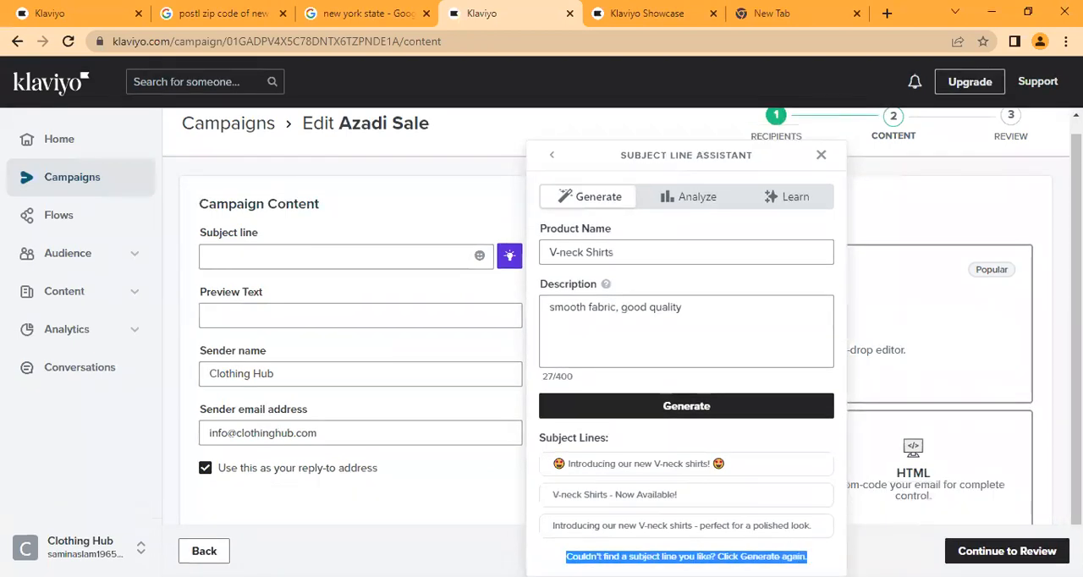
left_click(755, 557)
double_click(793, 556)
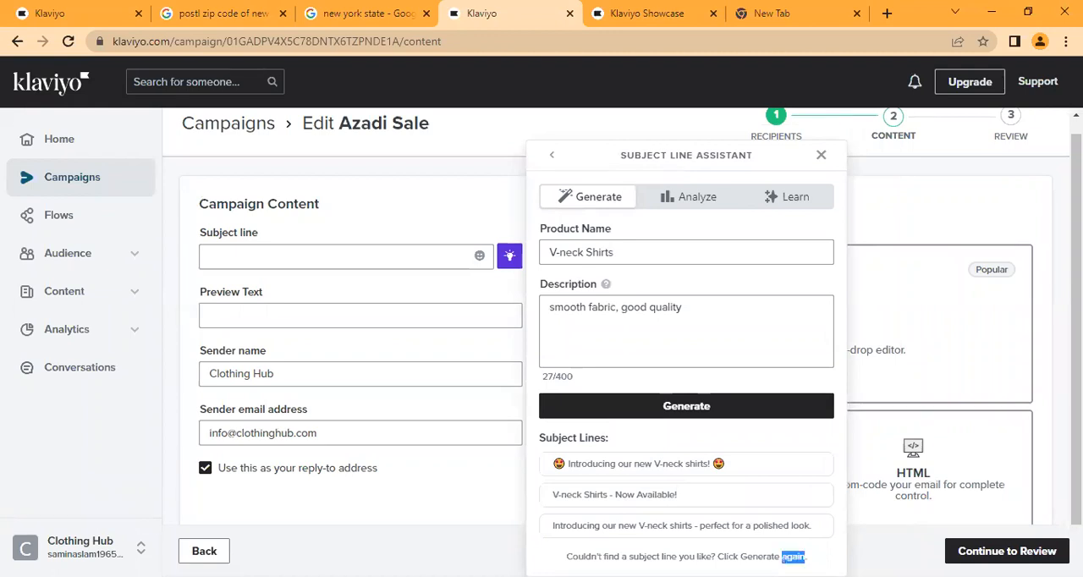
left_click(792, 557)
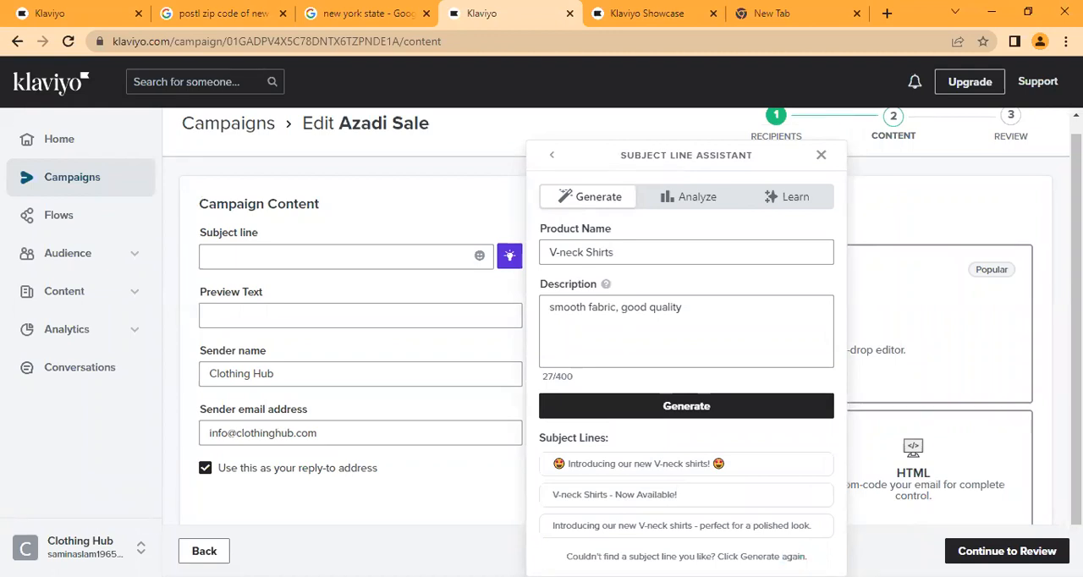
double_click(759, 556)
- Examine the Subject Line Assistant's top-performing subject line analysis and its subject line writing tips
left_click(684, 203)
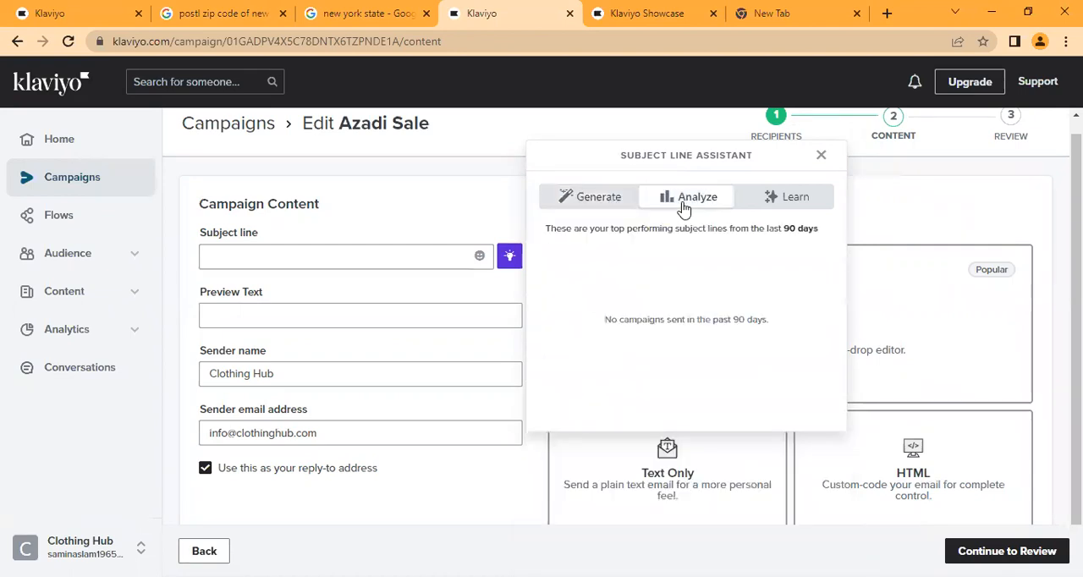
left_click(795, 211)
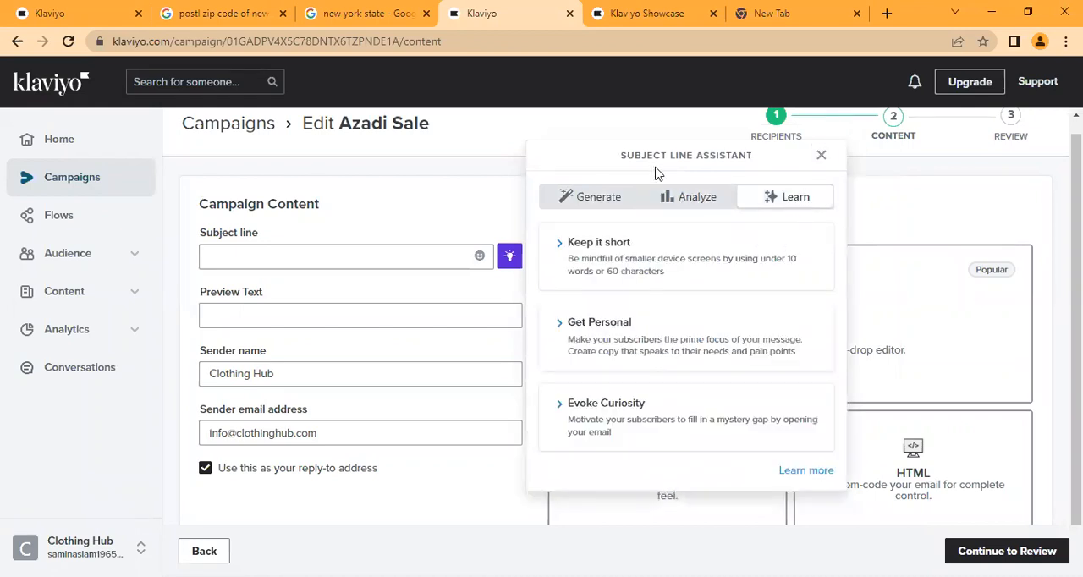
left_click(682, 203)
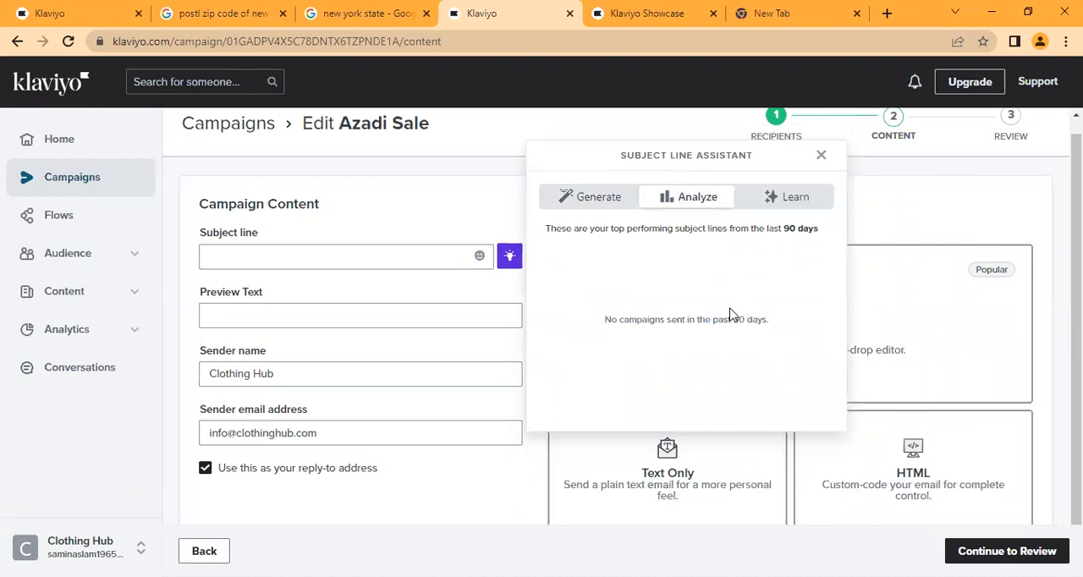
left_click(778, 207)
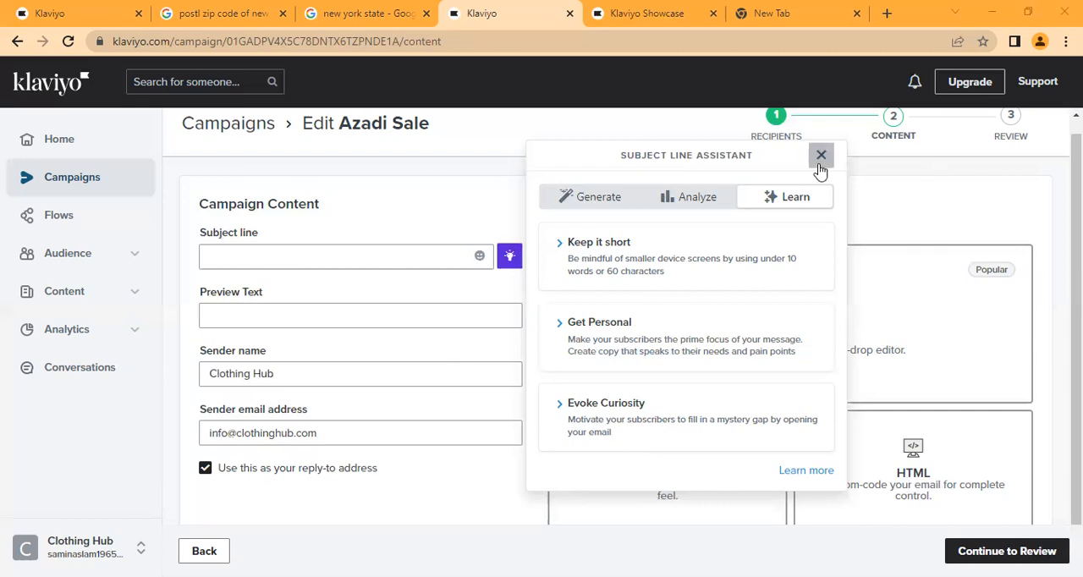
- Use the generated suggestion "🤩 Introducing our new V-neck shirts! 🤩" as the campaign's subject line
left_click(587, 200)
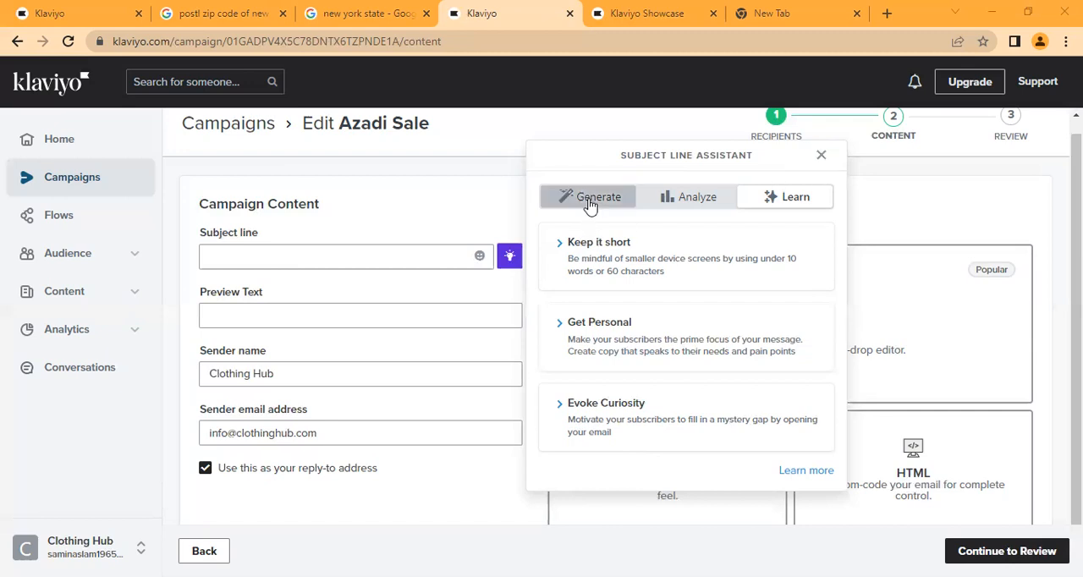
left_click(668, 468)
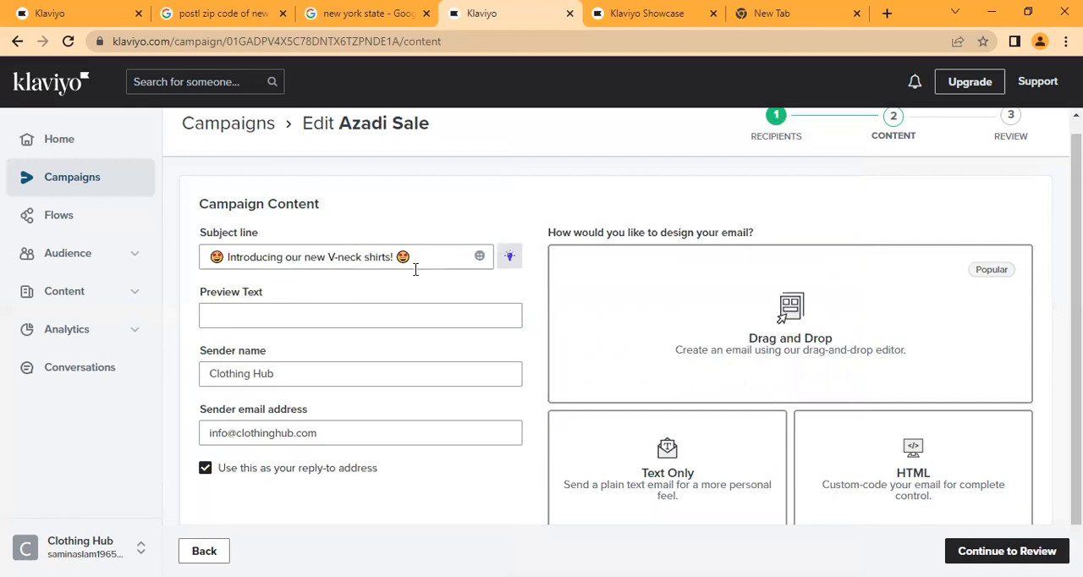
- Enter "Premium quality at minimum price" as the campaign's preview text
left_click(396, 308)
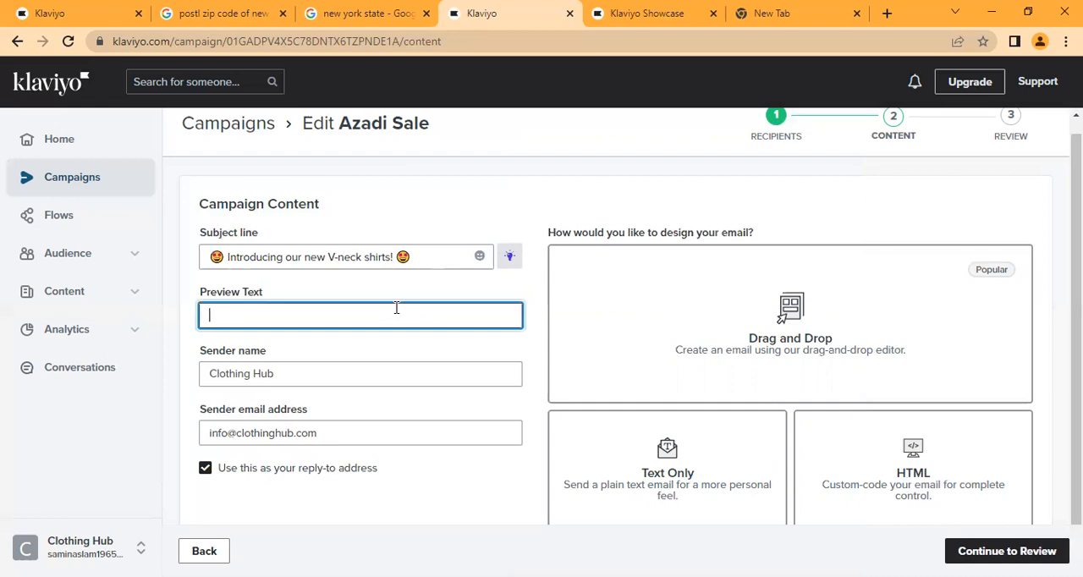
type("Grab your niow")
key("BackSpace")
key("BackSpace")
key("BackSpace")
key("BackSpace")
key("BackSpace")
key("BackSpace")
key("BackSpace")
key("BackSpace")
key("BackSpace")
key("BackSpace")
key("BackSpace")
key("BackSpace")
key("BackSpace")
key("BackSpace")
type("Premium quality ")
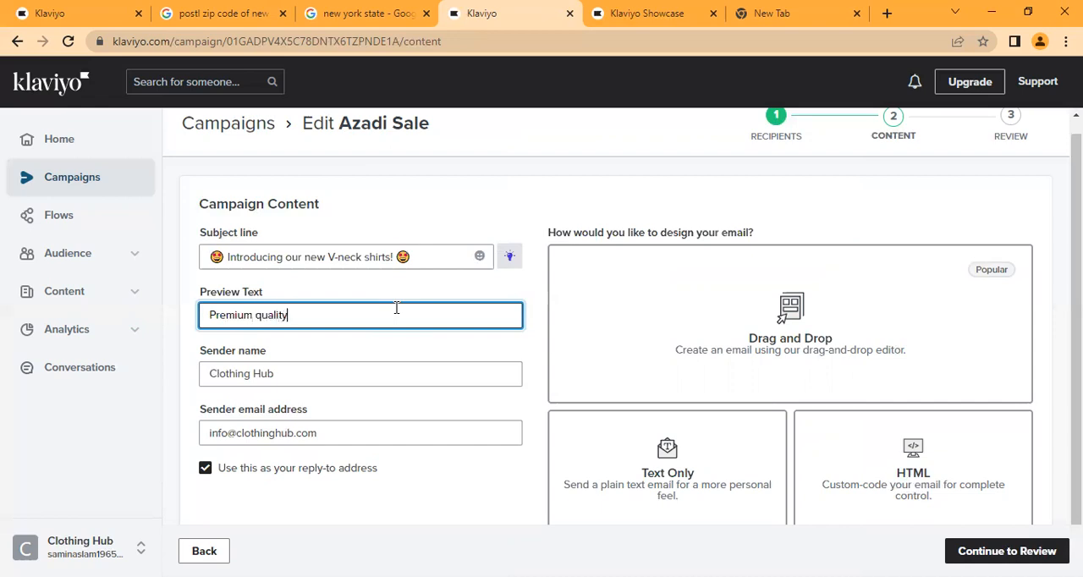
type("with")
key("BackSpace")
key("BackSpace")
key("BackSpace")
key("BackSpace")
key("BackSpace")
type("at minimum price")
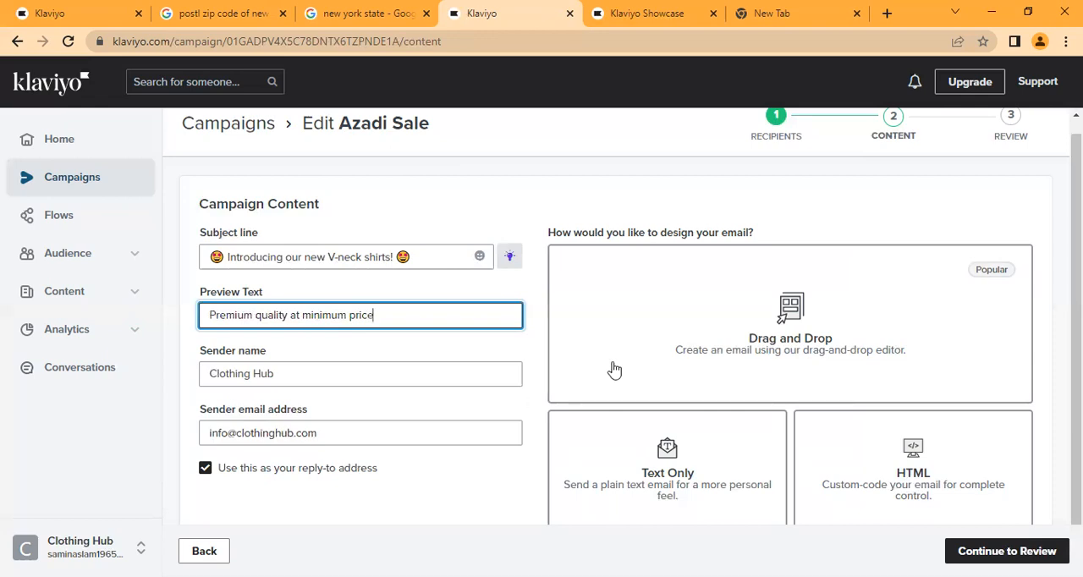
- Choose the Drag and Drop design option for the email and dismiss the new templates announcement
left_click(702, 338)
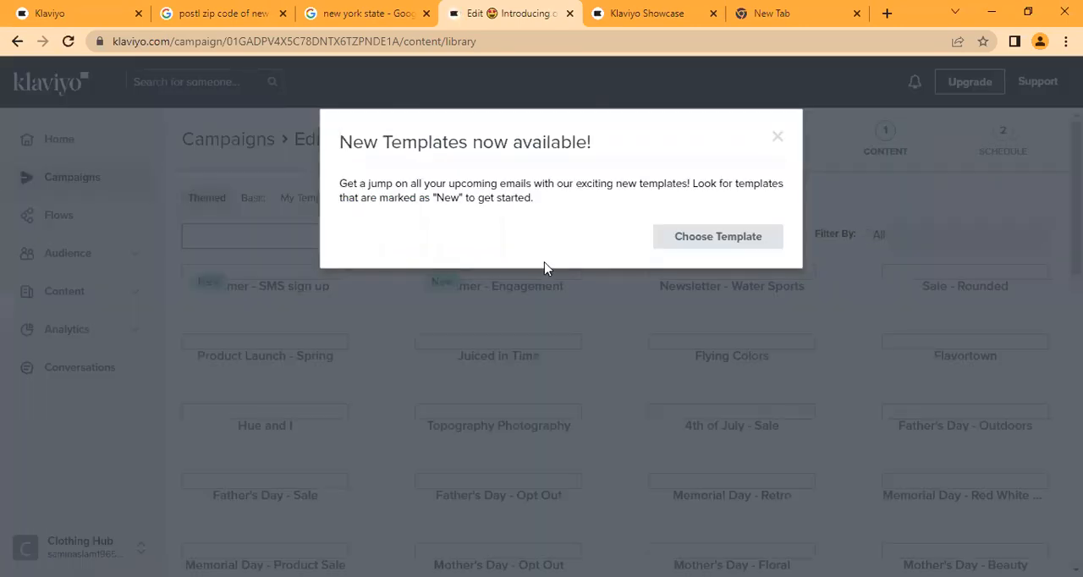
left_click(777, 137)
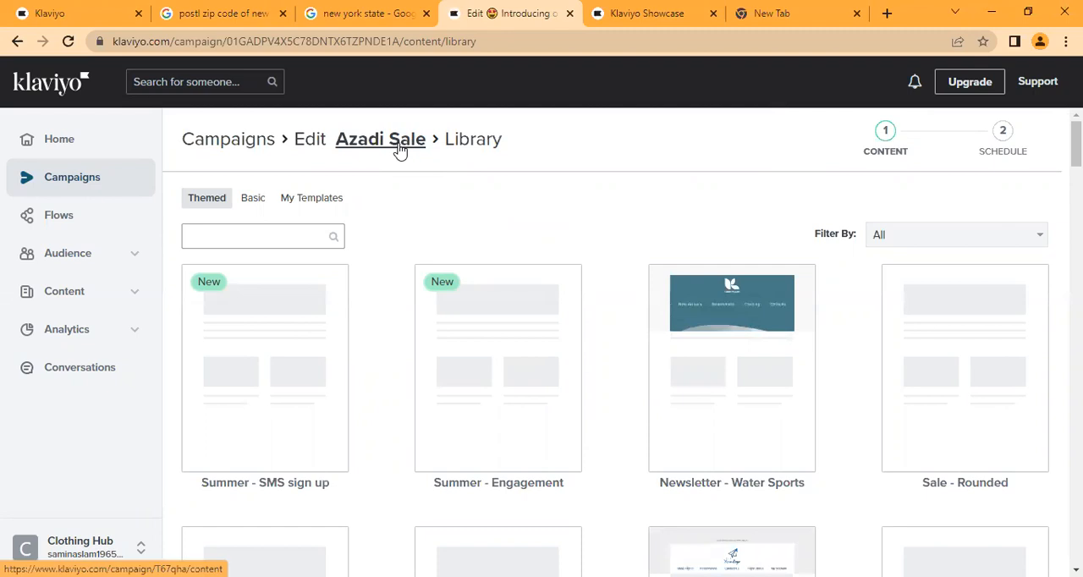
- Search Google for "limelight" and open the Limelight online clothing store in a separate browser tab
left_click(803, 7)
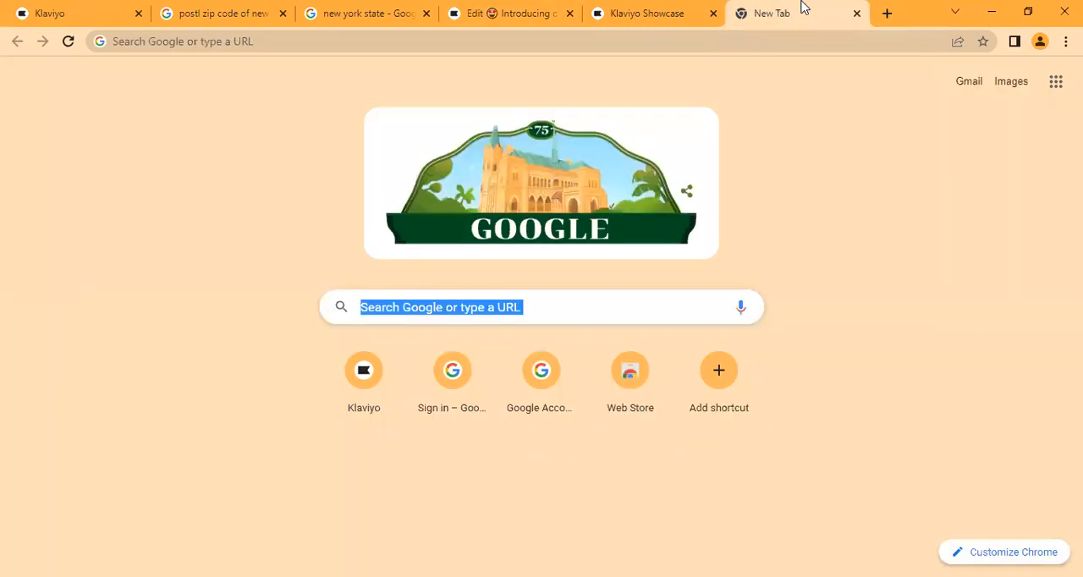
left_click(667, 40)
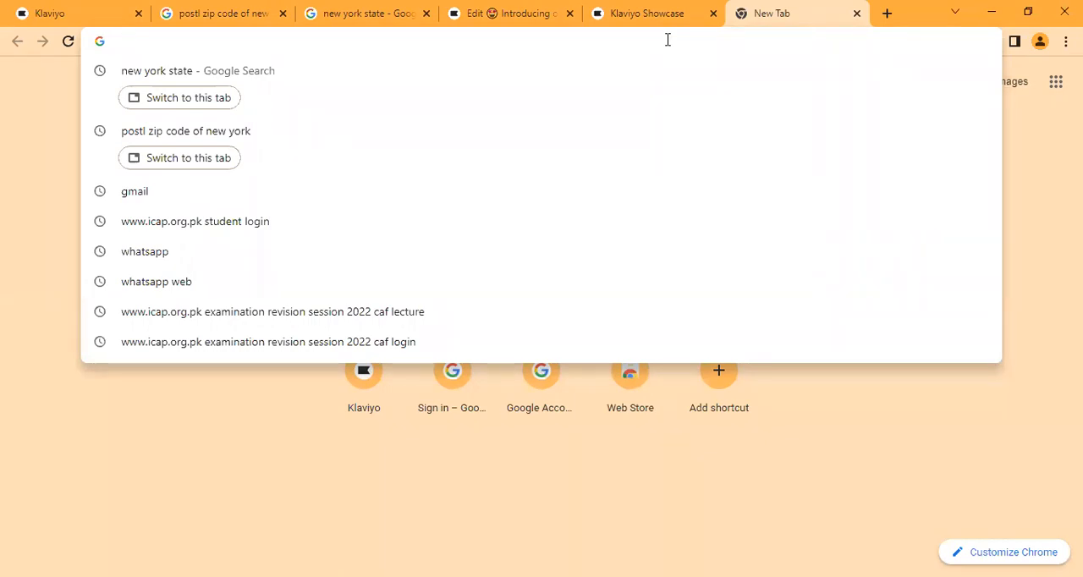
type("limelight")
key("Return")
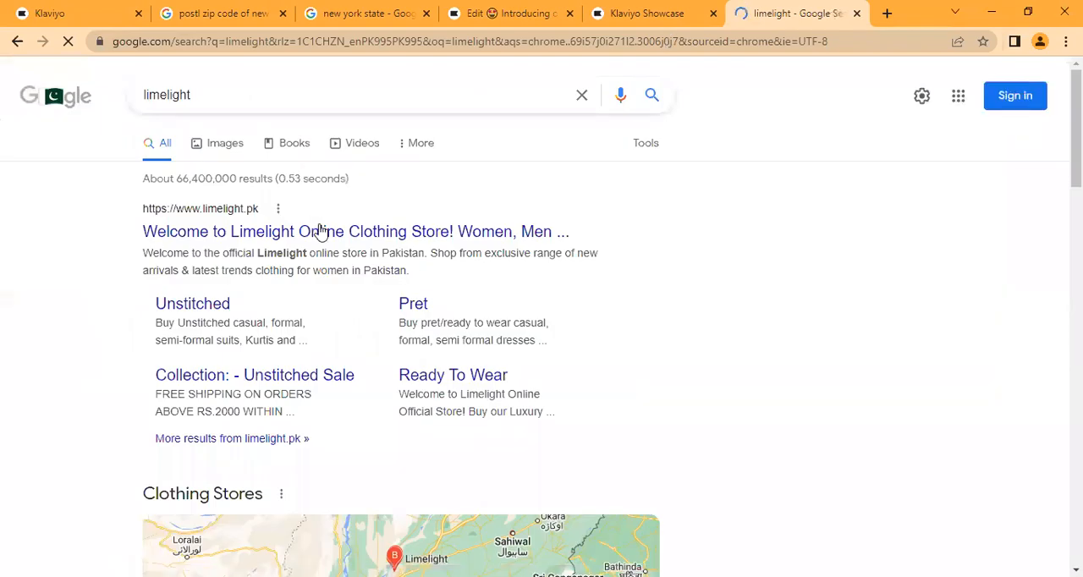
right_click(322, 230)
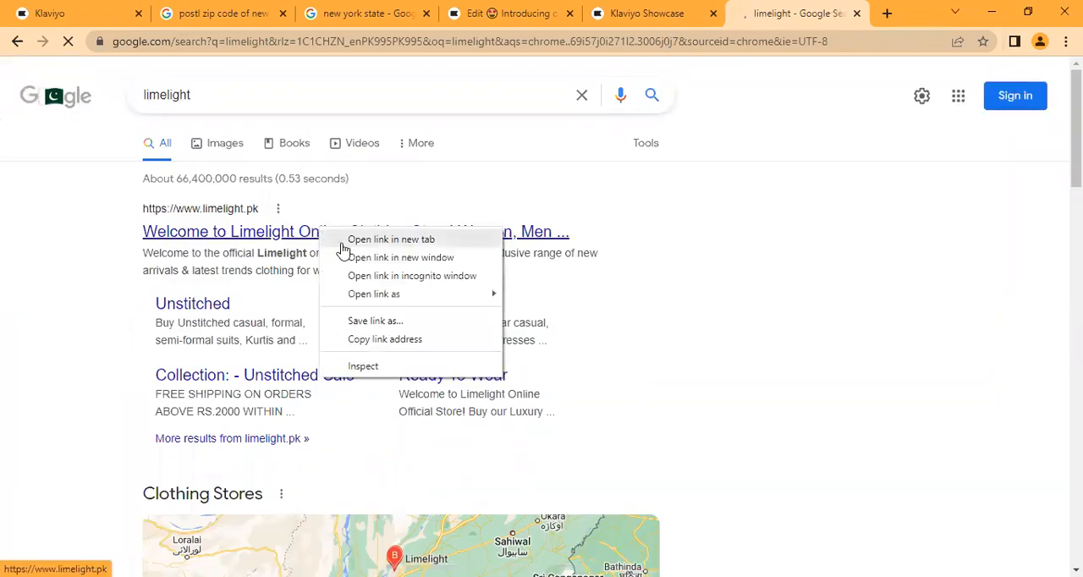
left_click(343, 251)
left_click(803, 13)
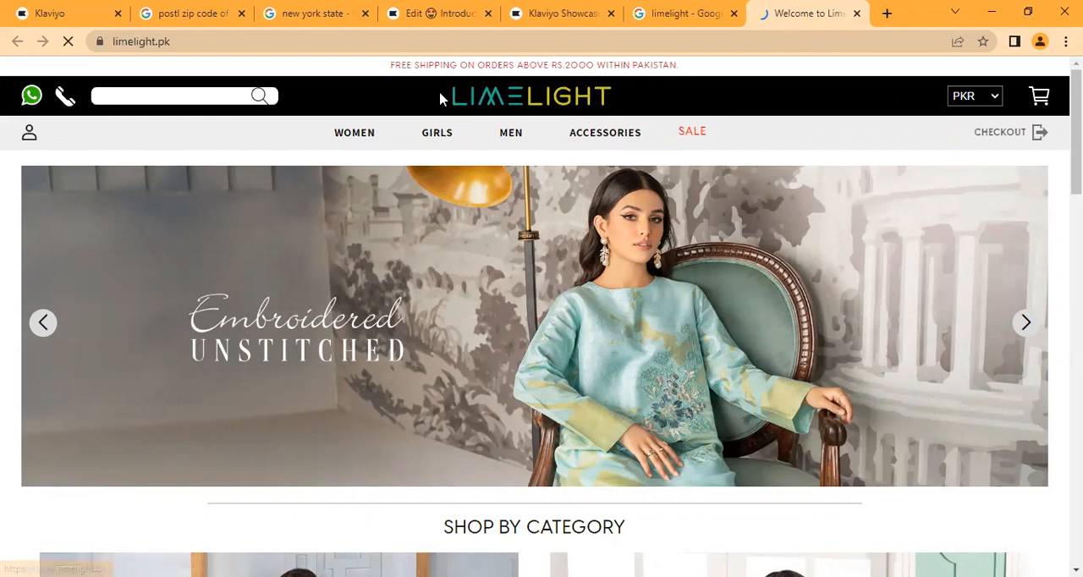
- Open the Limelight header logo image in its own browser tab
right_click(592, 101)
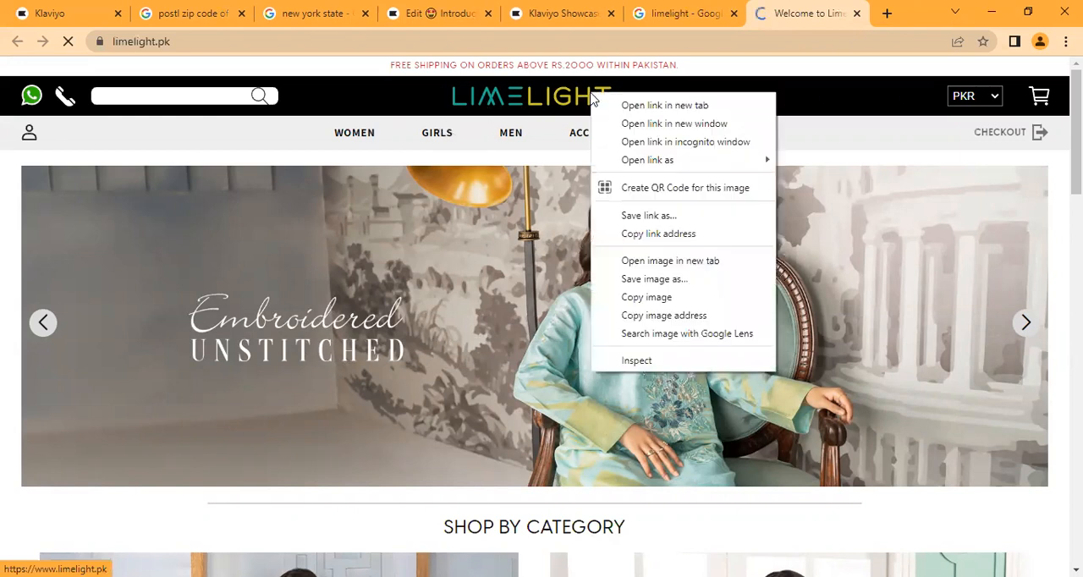
left_click(639, 269)
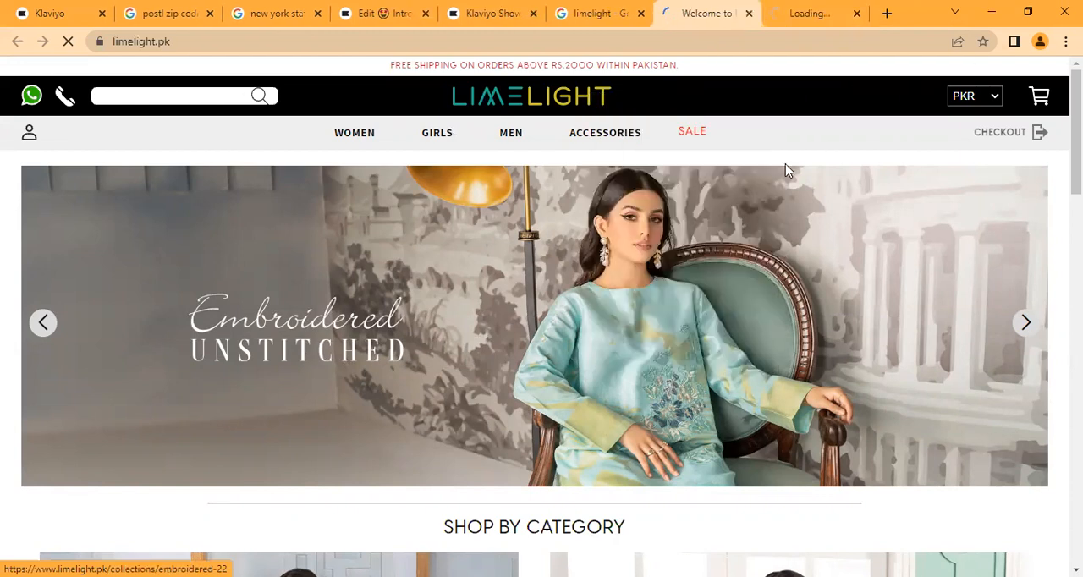
left_click(819, 14)
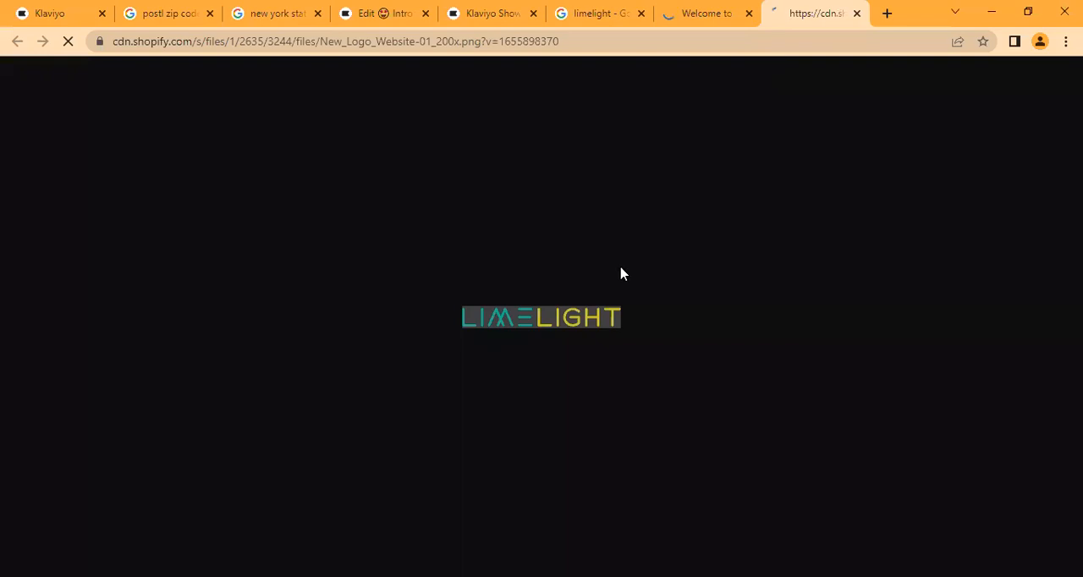
right_click(613, 318)
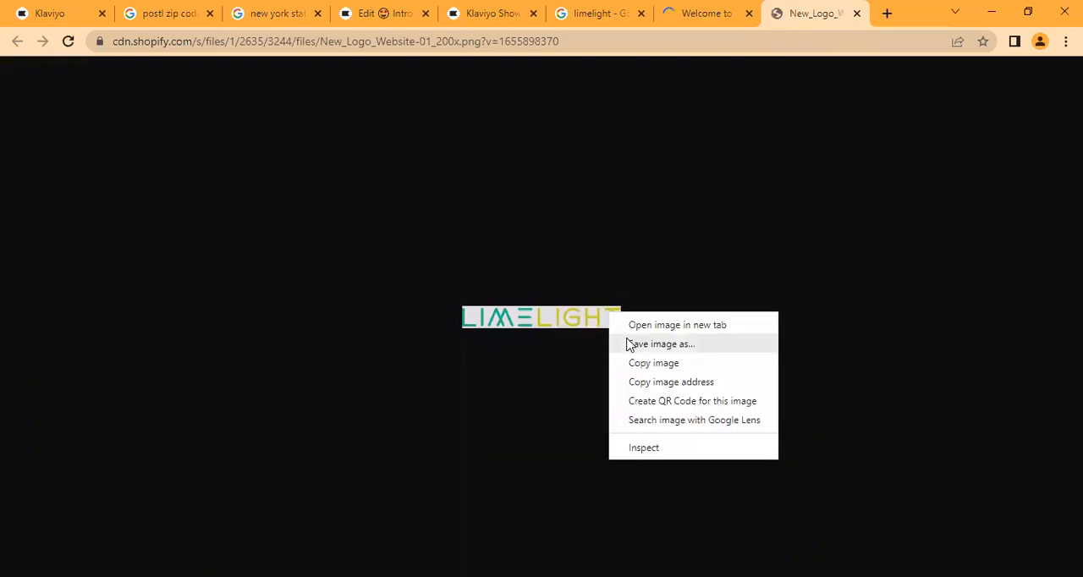
left_click(660, 343)
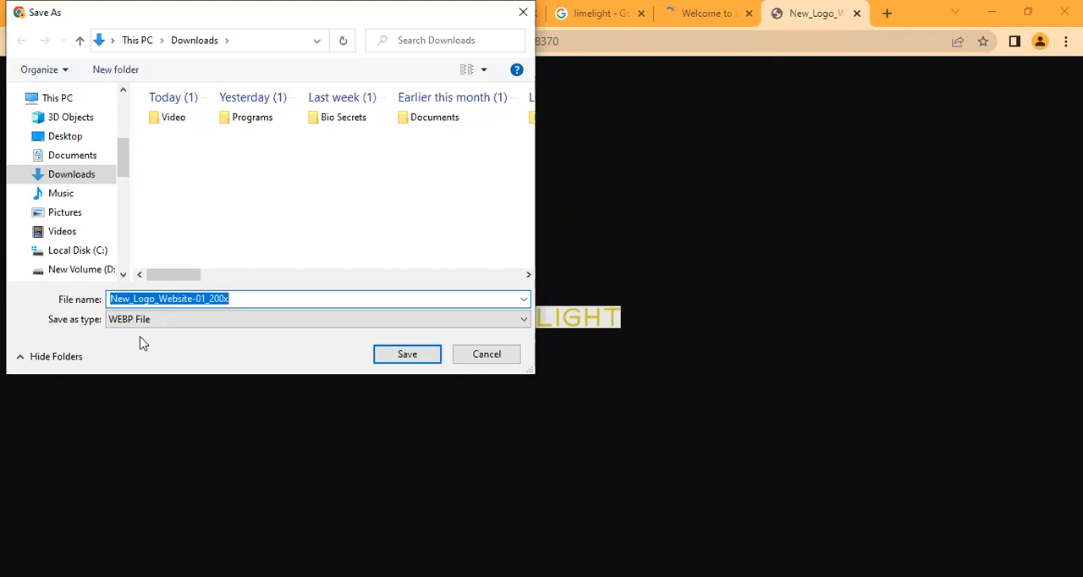
left_click(476, 362)
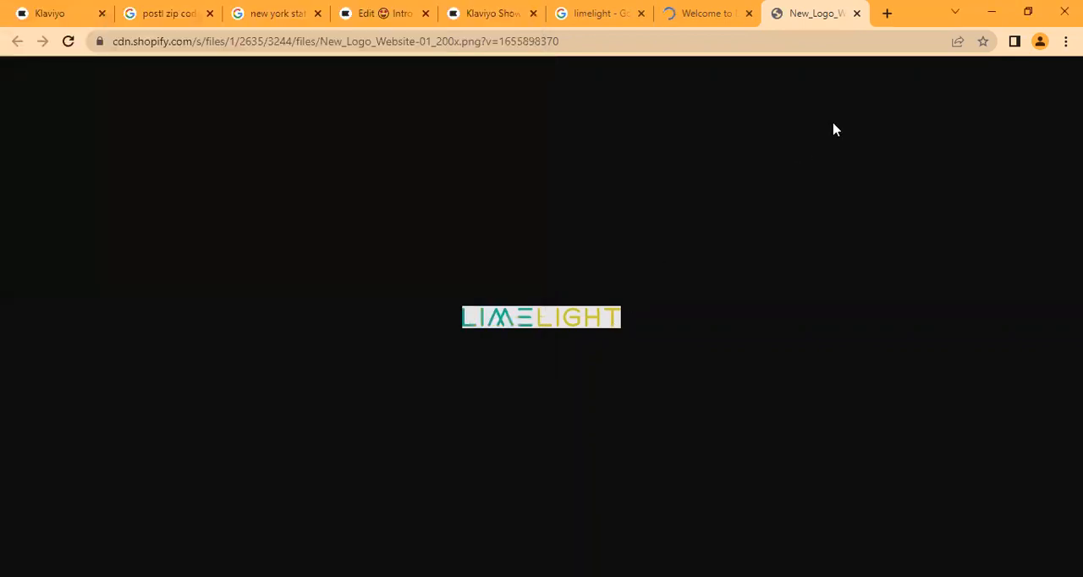
- Search Google for "webp to jpg" in a new browser tab and open Ezgif's WebP to JPG converter
left_click(888, 10)
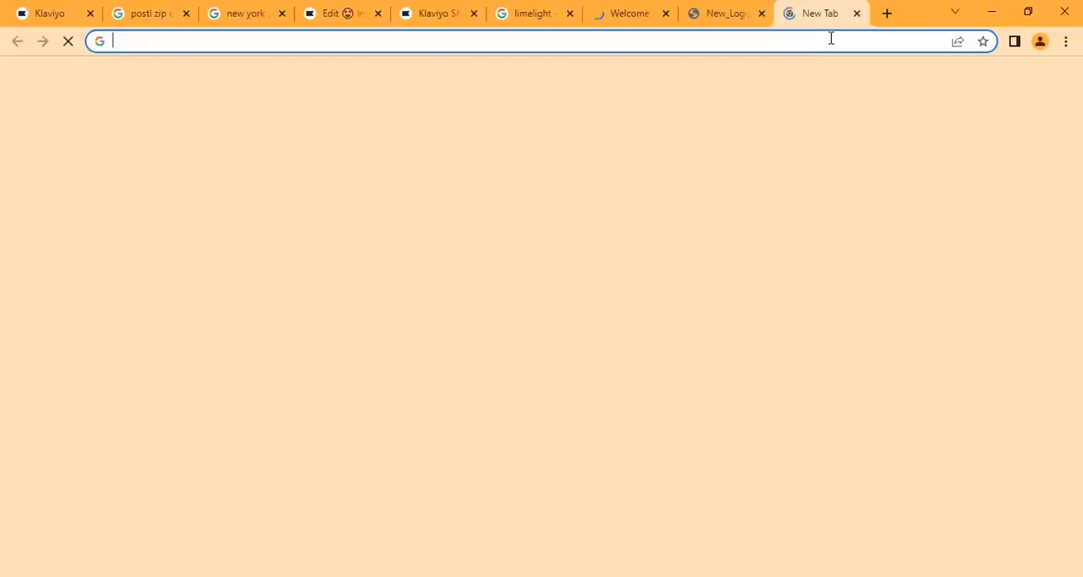
type("w")
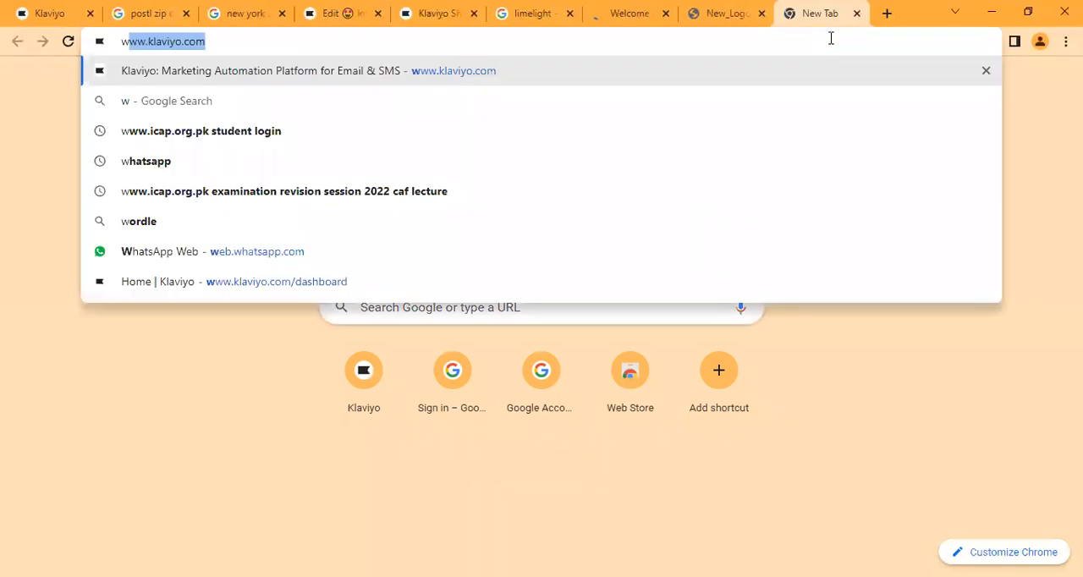
type("ebp t")
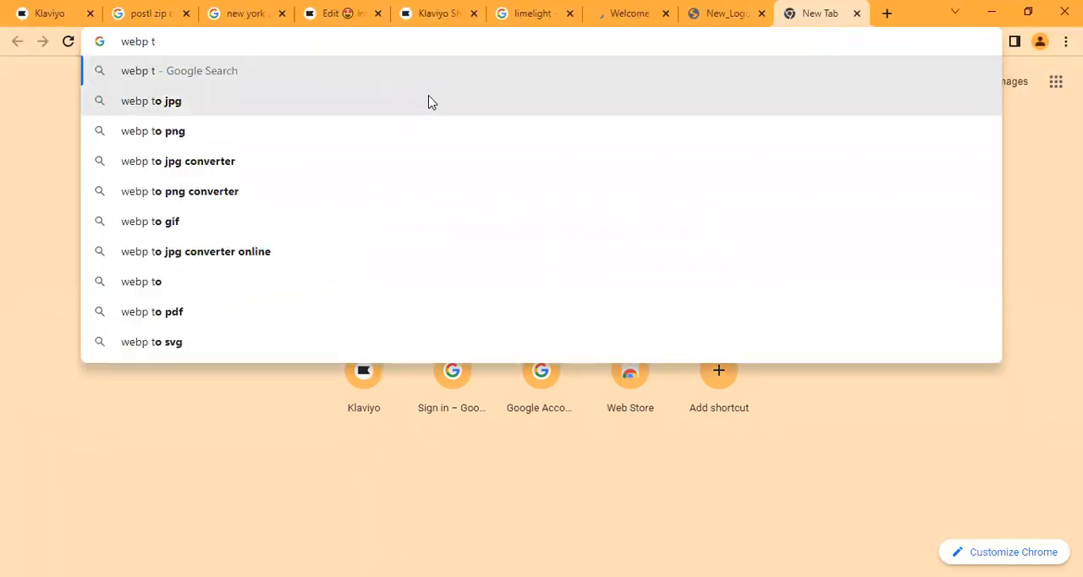
left_click(431, 101)
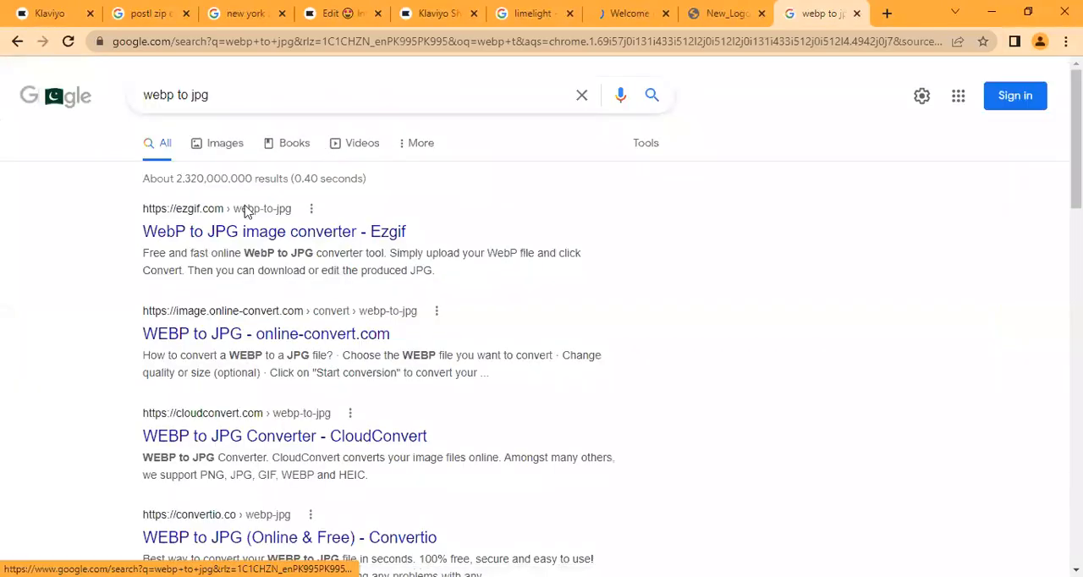
left_click(288, 233)
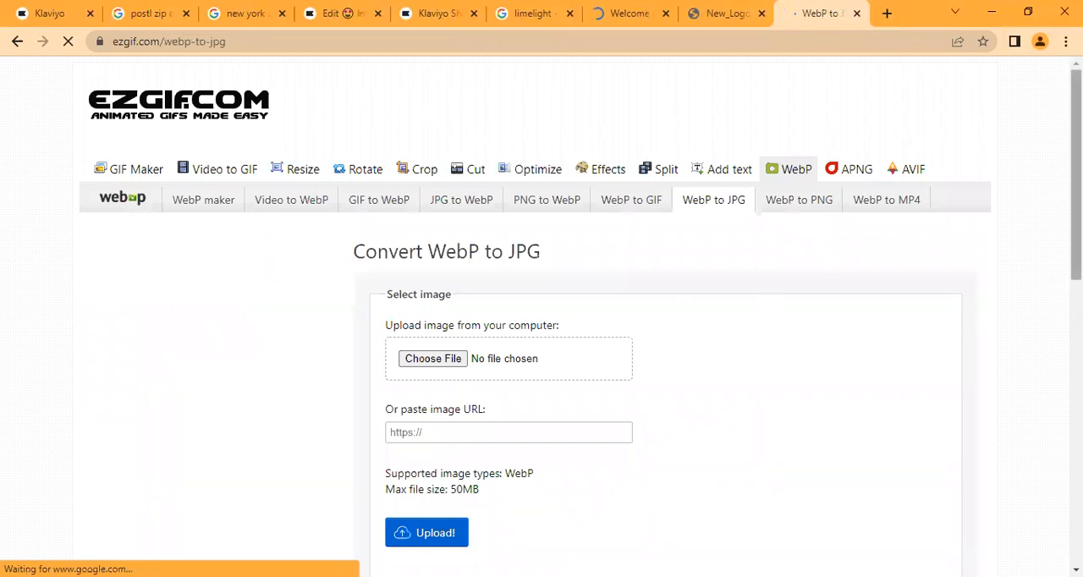
scroll(541, 338, "down", 1)
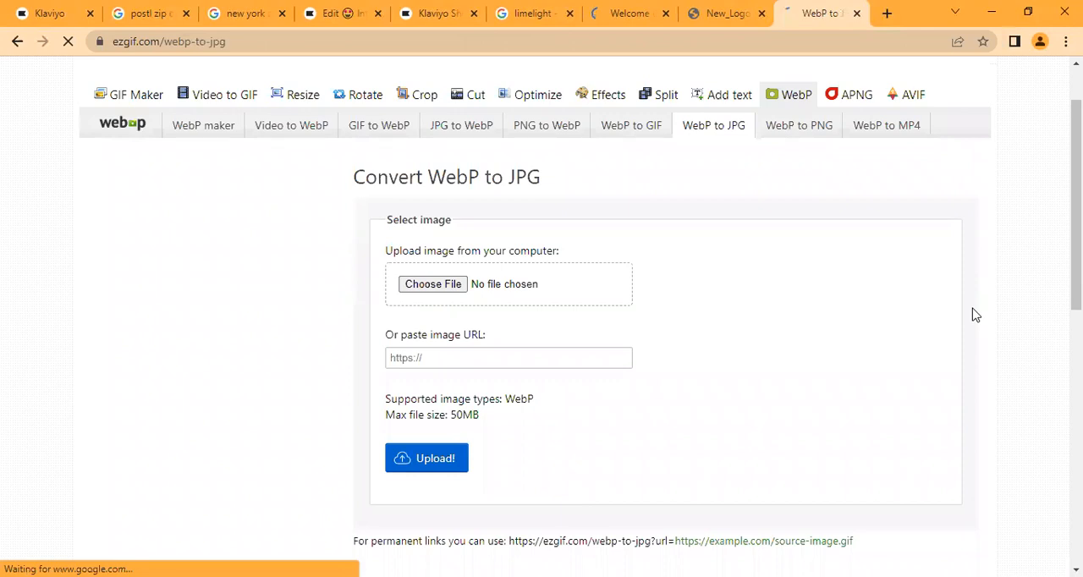
- Copy the Limelight logo image's web address and upload it to the Ezgif WebP to JPG converter by URL
left_click(749, 7)
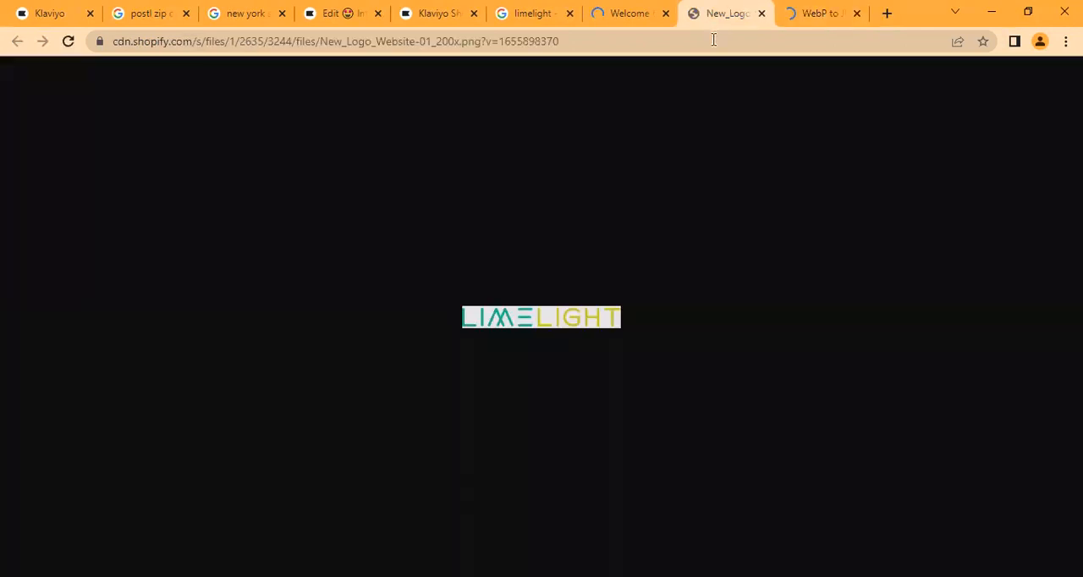
left_click(710, 43)
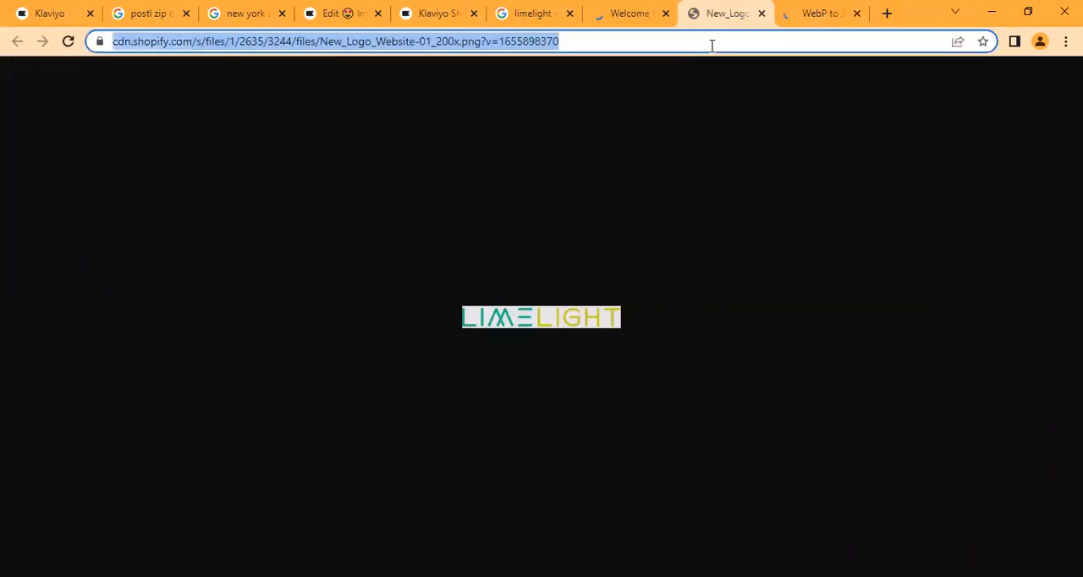
left_click(809, 12)
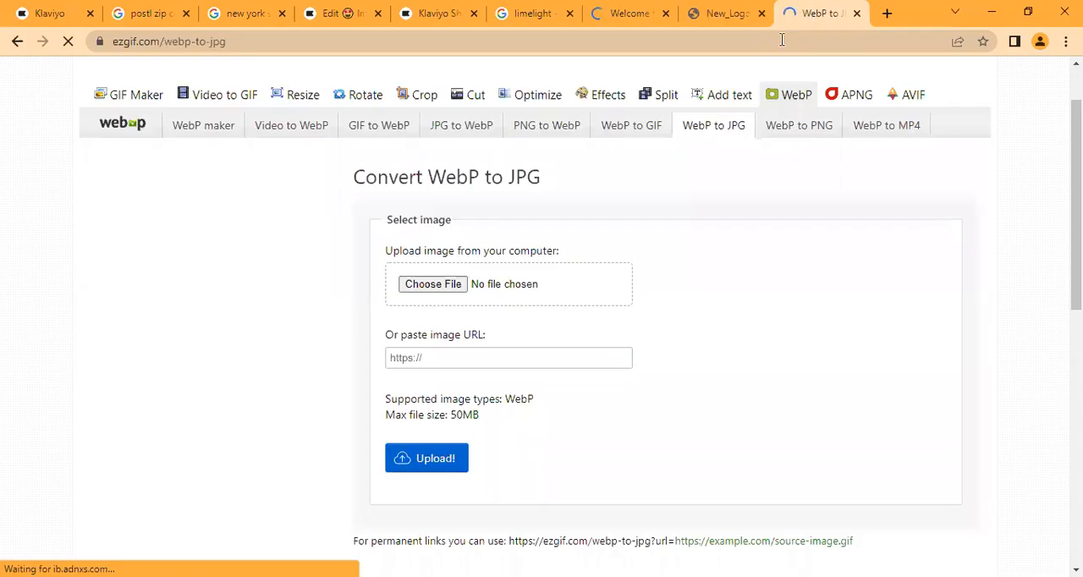
left_click(583, 358)
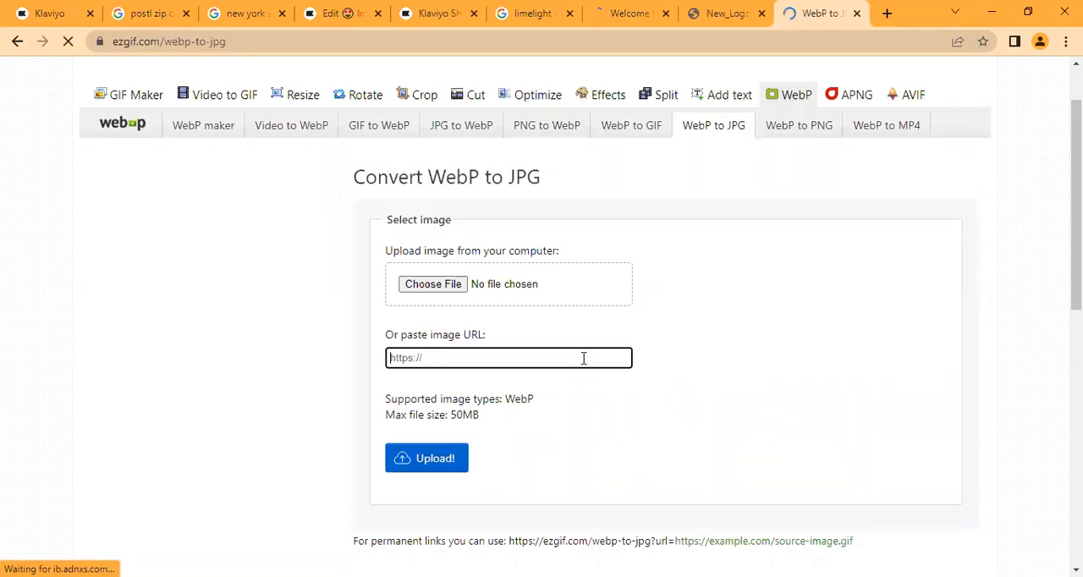
left_click(508, 546)
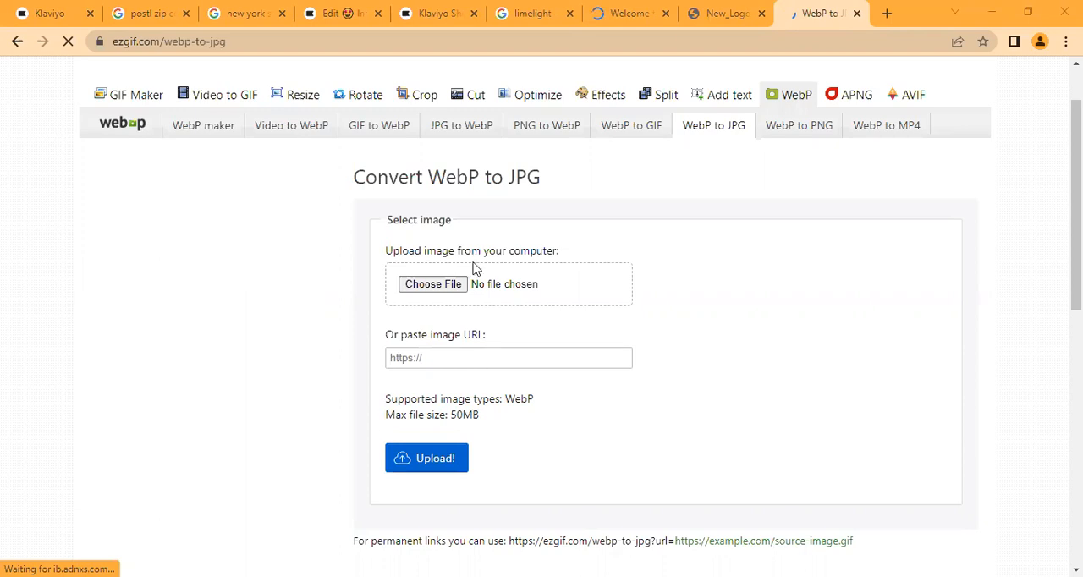
left_click(717, 12)
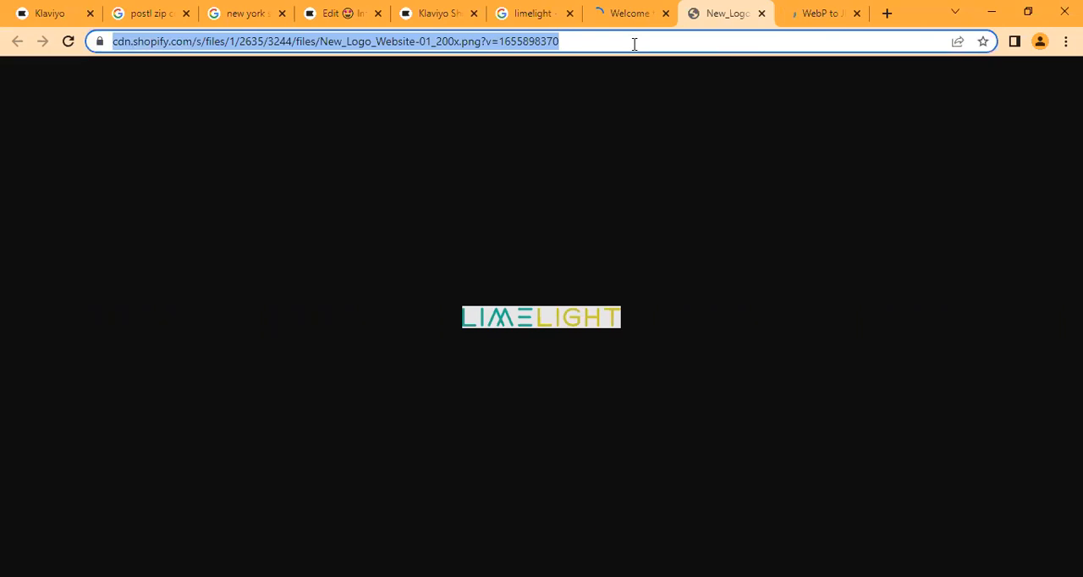
left_click(633, 44)
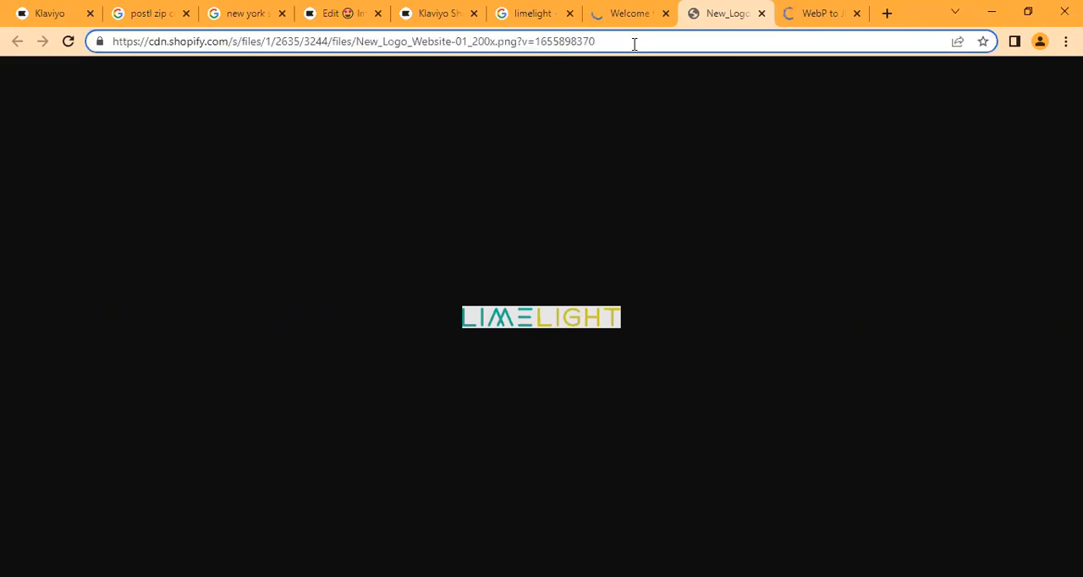
key("ctrl+a")
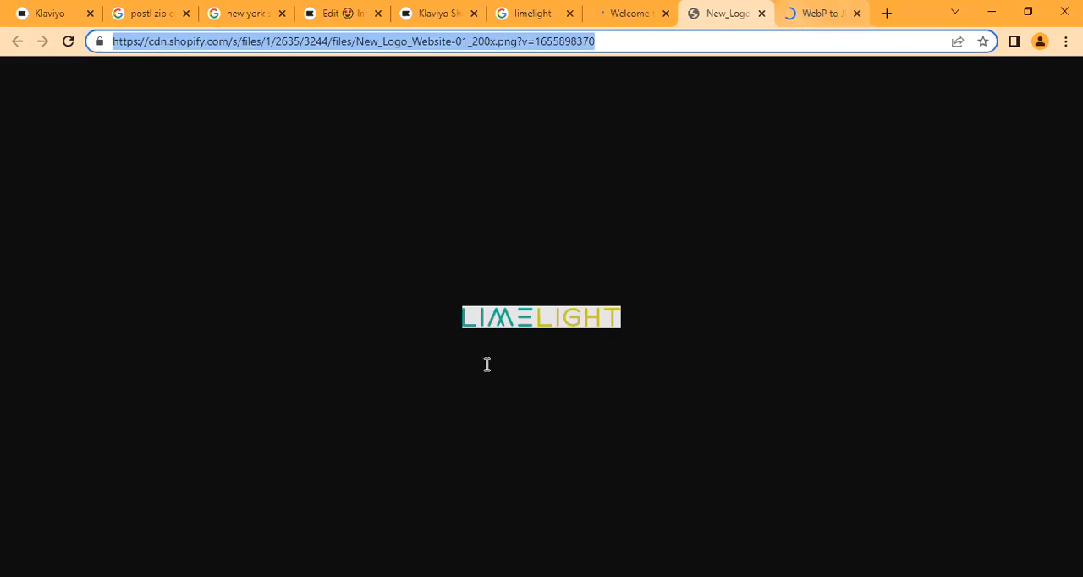
key("ctrl+Tab")
key("ctrl+v")
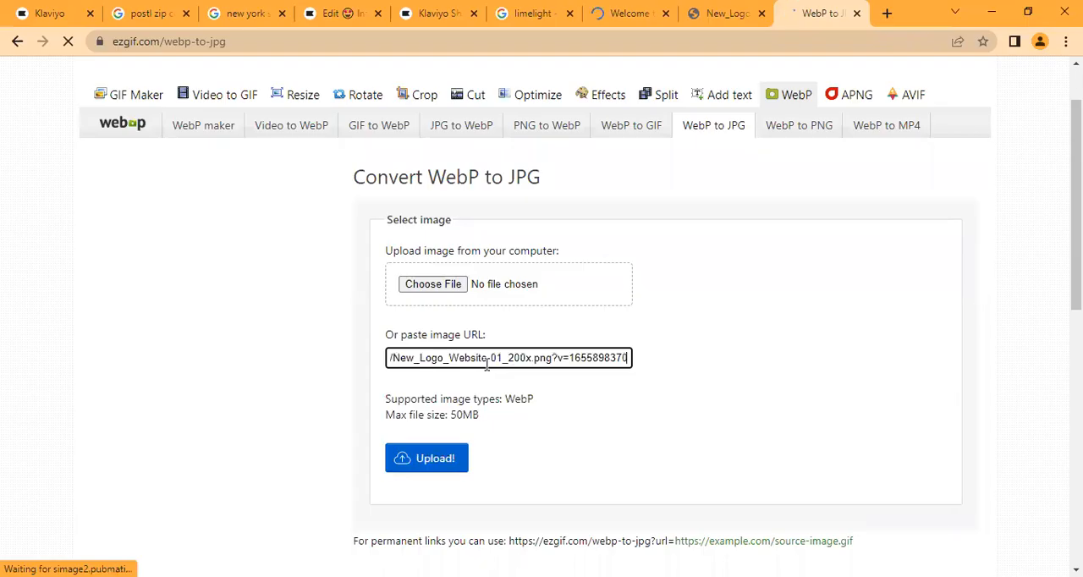
left_click(446, 460)
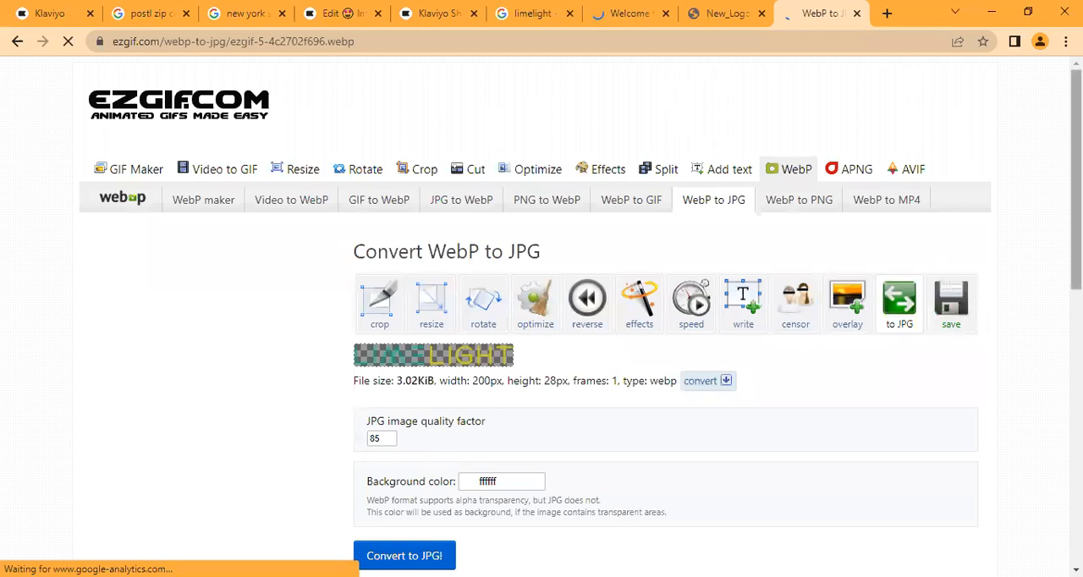
- Convert the uploaded Limelight logo to JPG and save the converted image to the computer
scroll(358, 406, "down", 3)
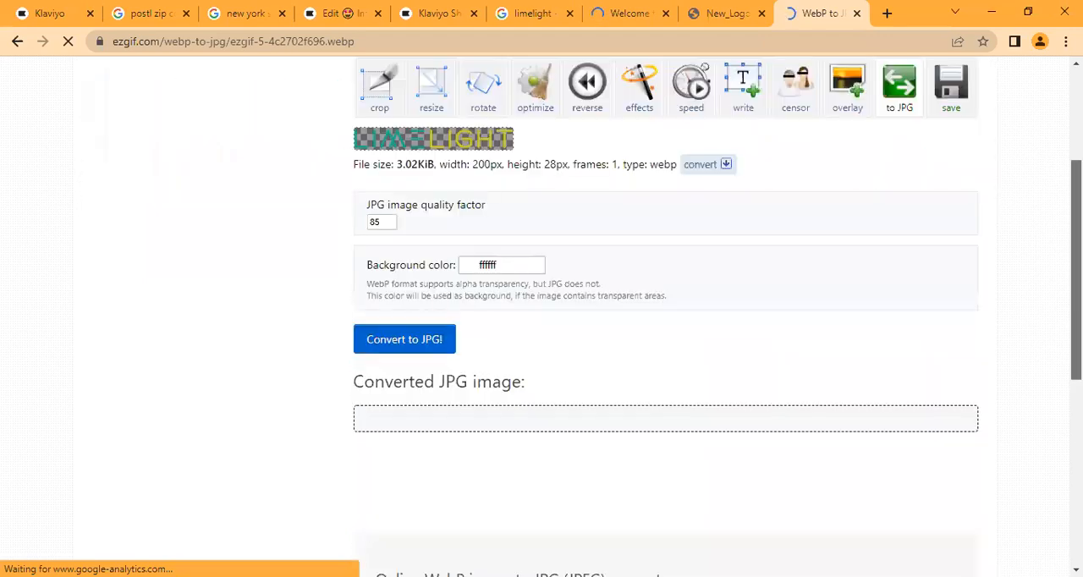
left_click(402, 341)
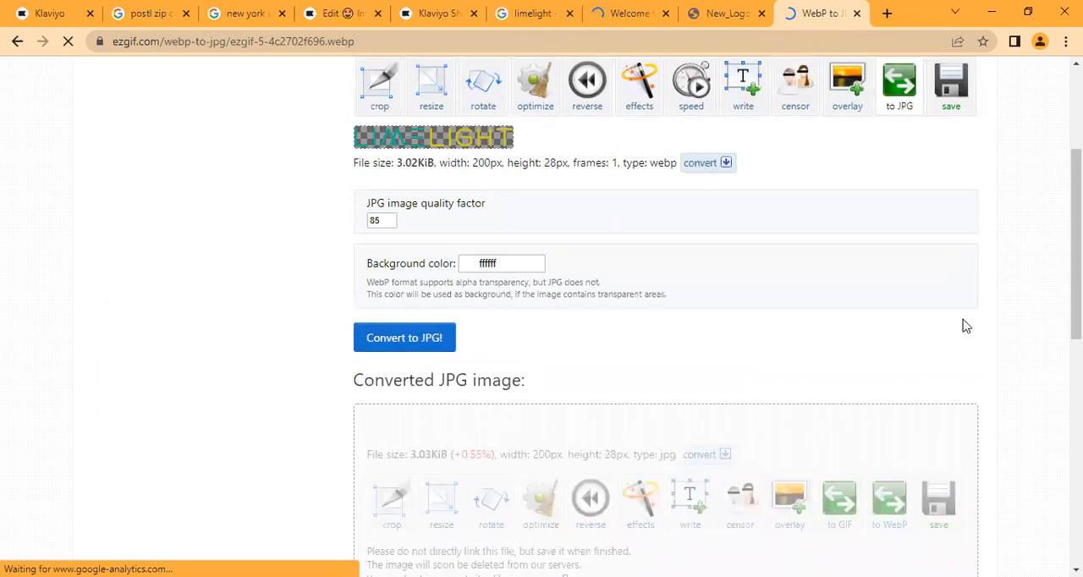
scroll(542, 338, "down", 1)
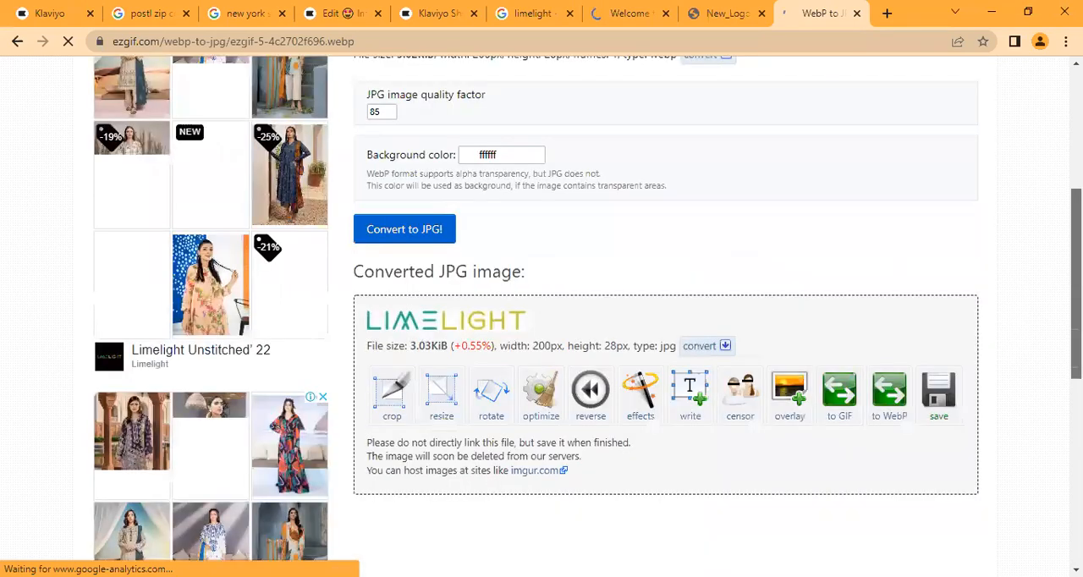
scroll(949, 313, "down", 1)
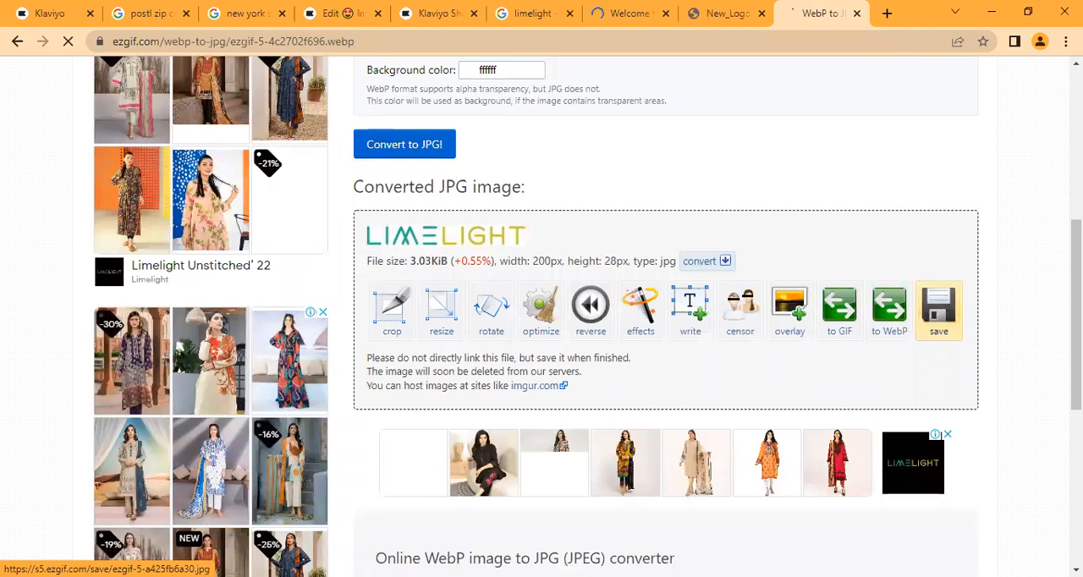
left_click(938, 309)
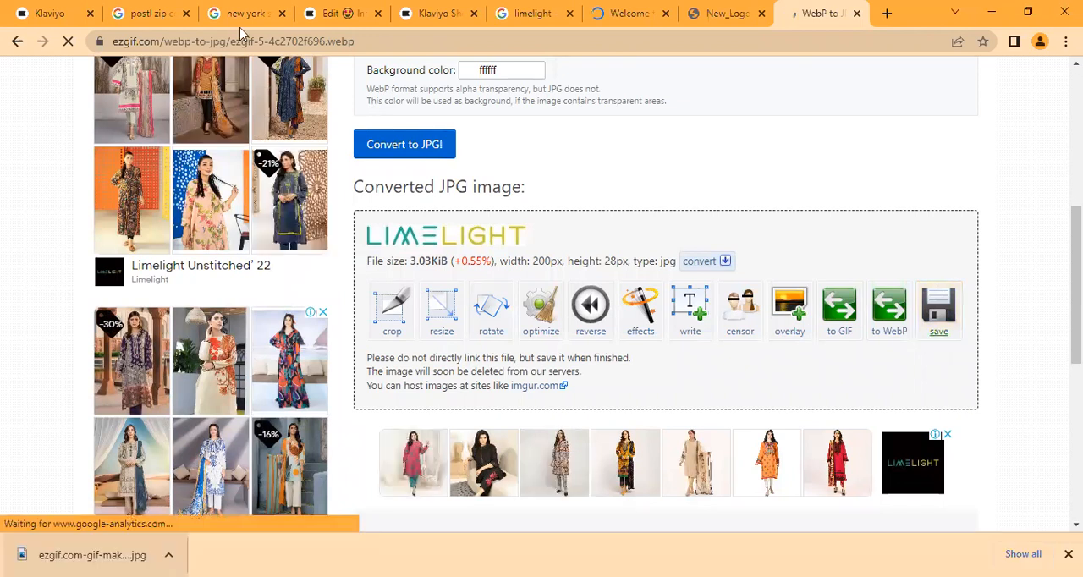
- Switch to Klaviyo, open the basic template, and upload ezgif.com-gif-maker (31).jpg from Downloads into its header image block
left_click(332, 10)
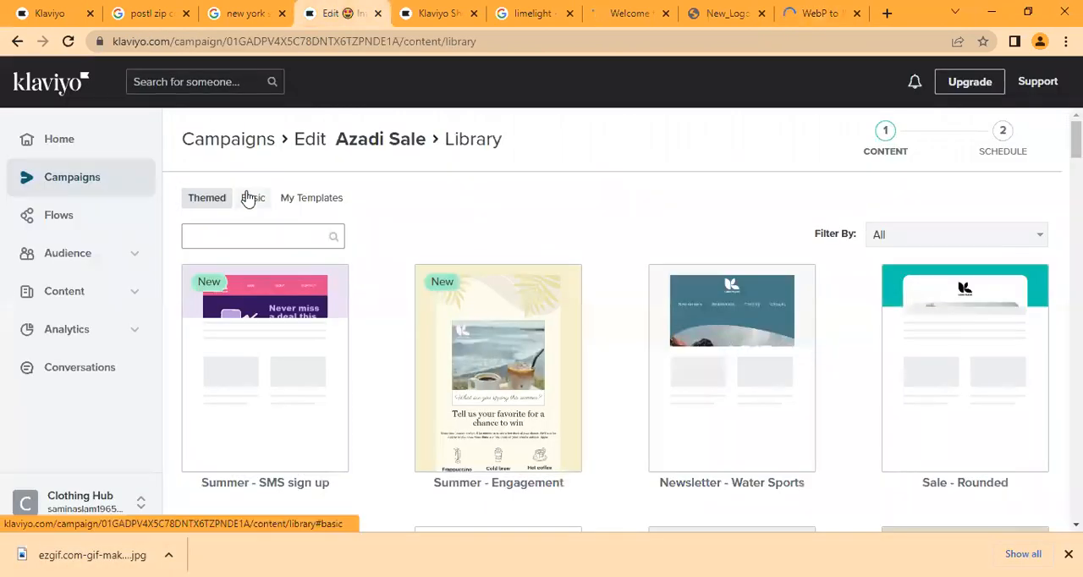
left_click(251, 197)
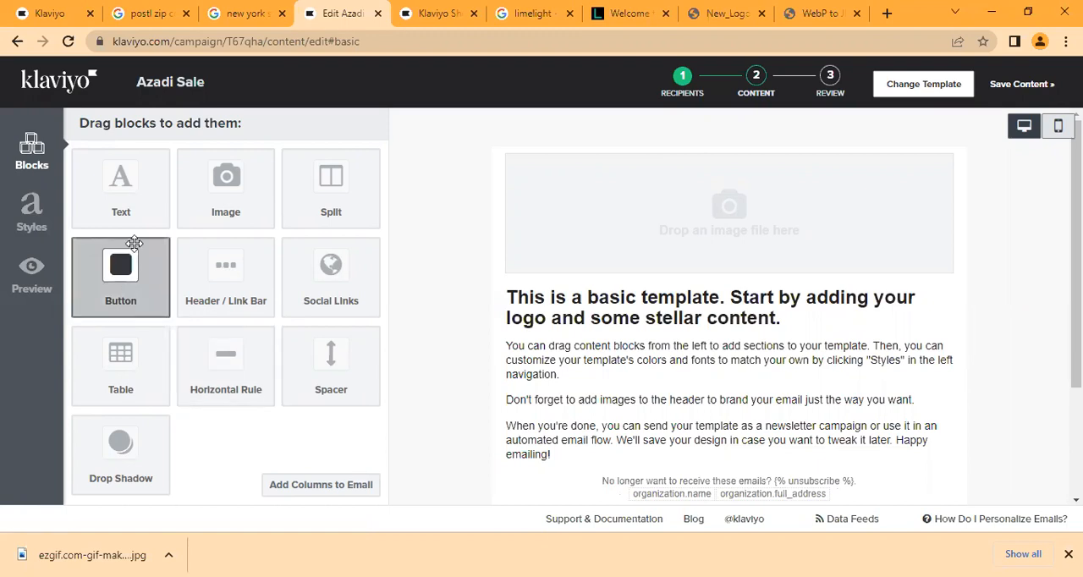
left_click(584, 173)
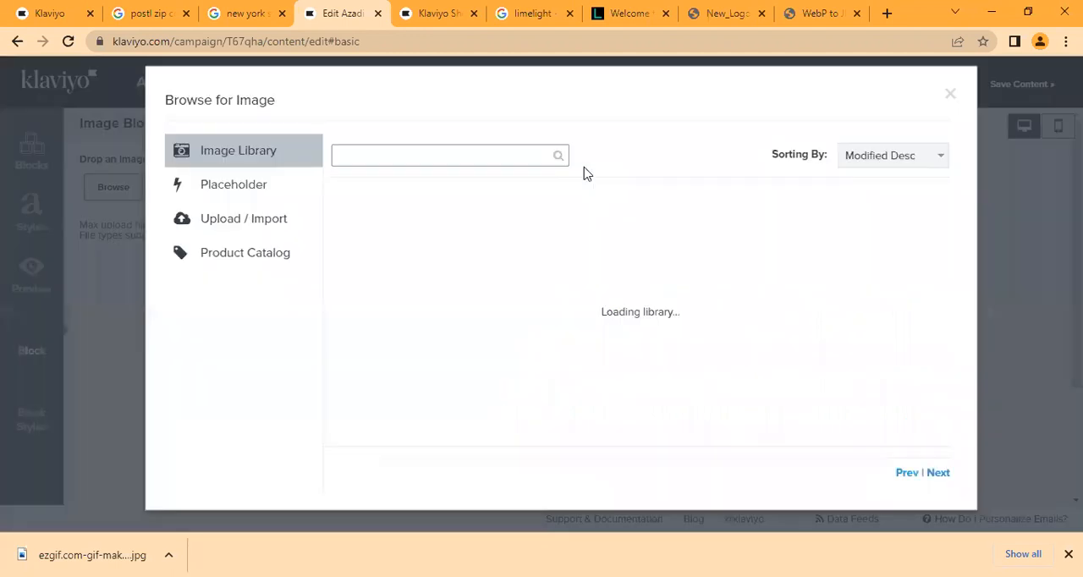
left_click(261, 221)
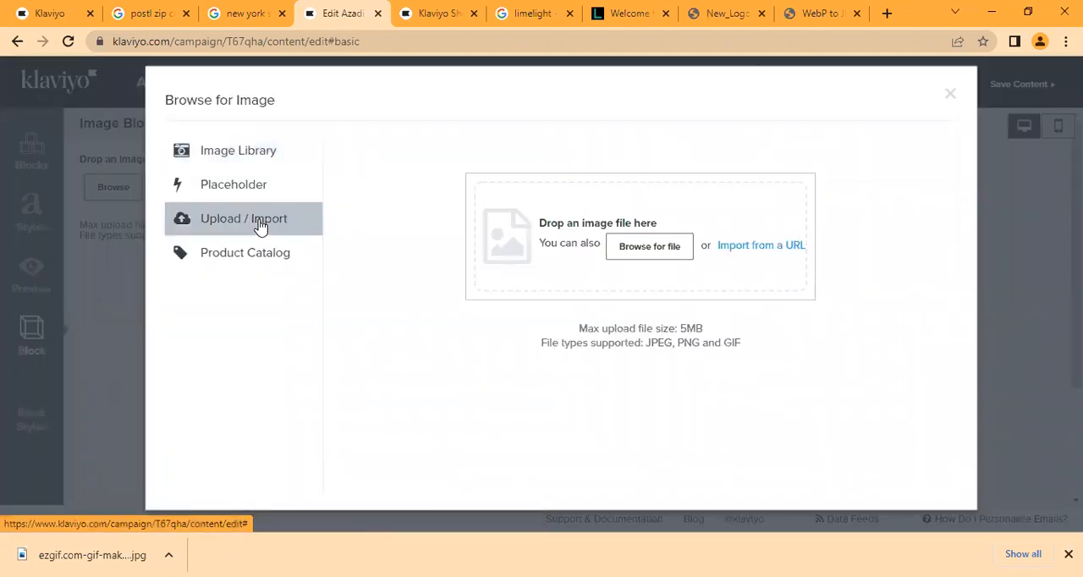
left_click(666, 250)
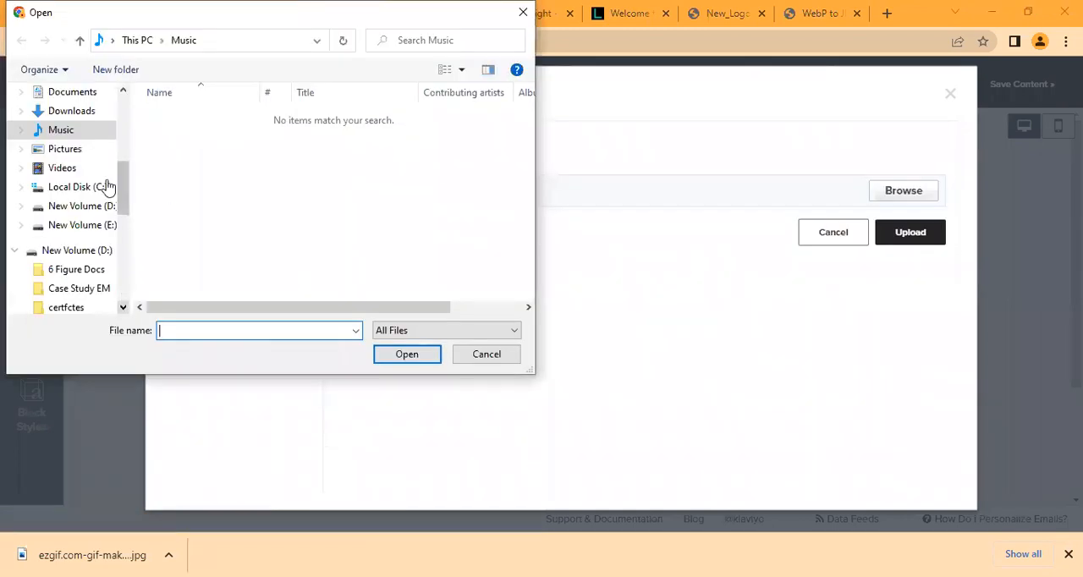
left_click(91, 120)
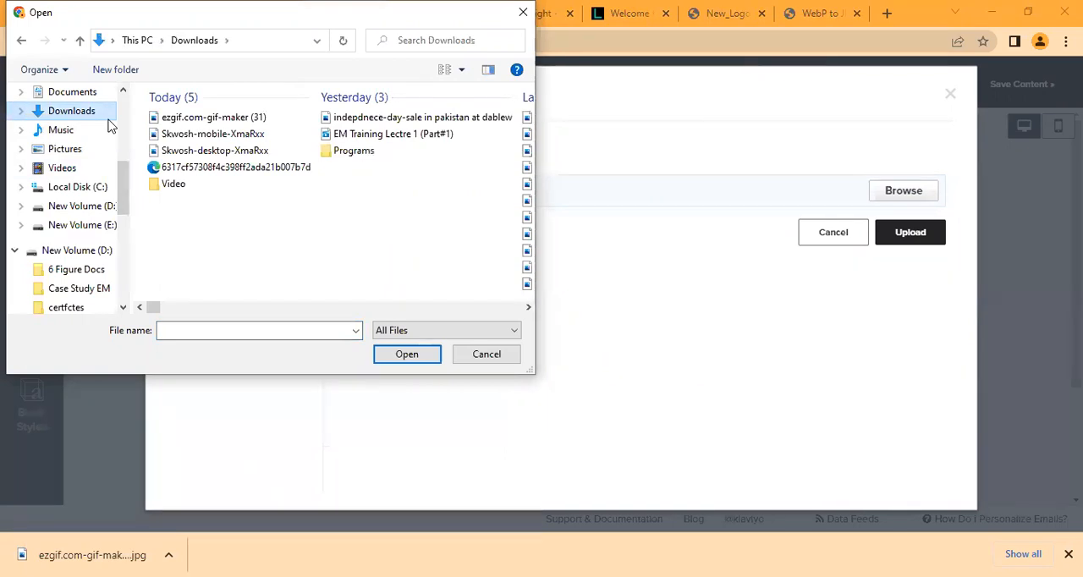
left_click(194, 117)
left_click(382, 356)
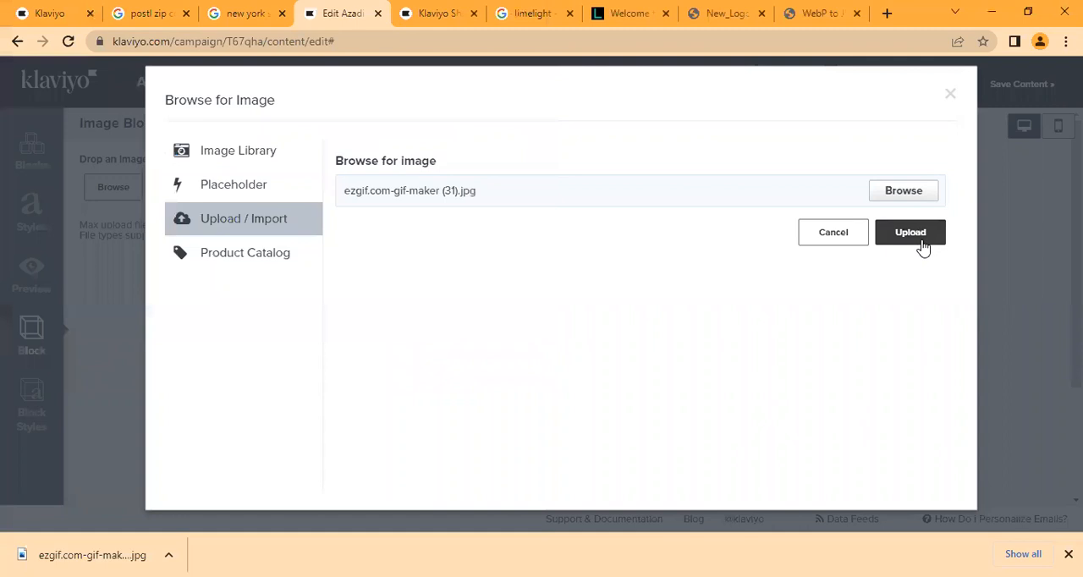
left_click(922, 242)
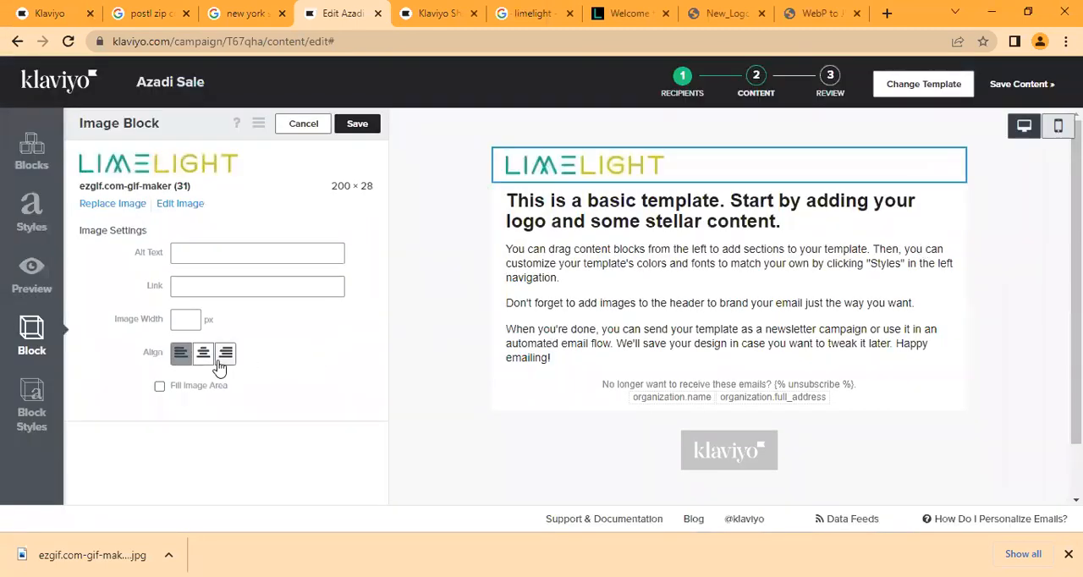
left_click(202, 355)
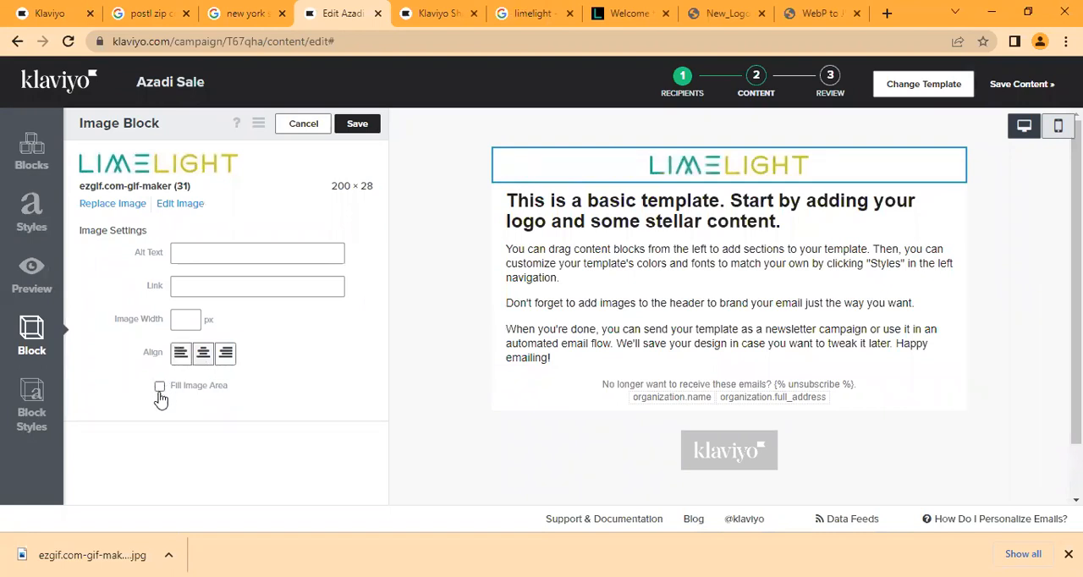
left_click(159, 387)
left_click(229, 293)
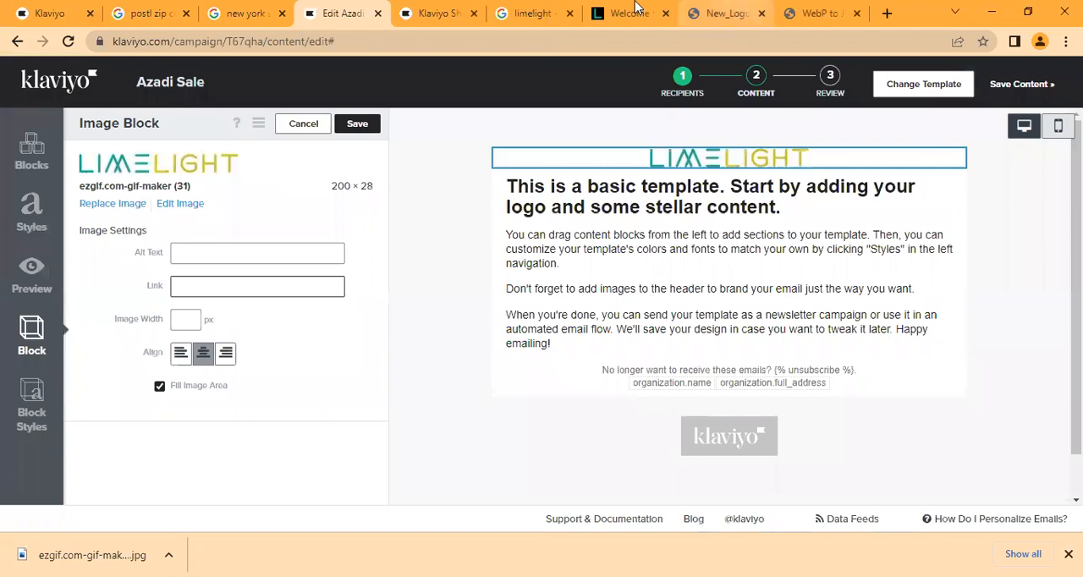
left_click(632, 12)
left_click(634, 39)
key("ctrl+c")
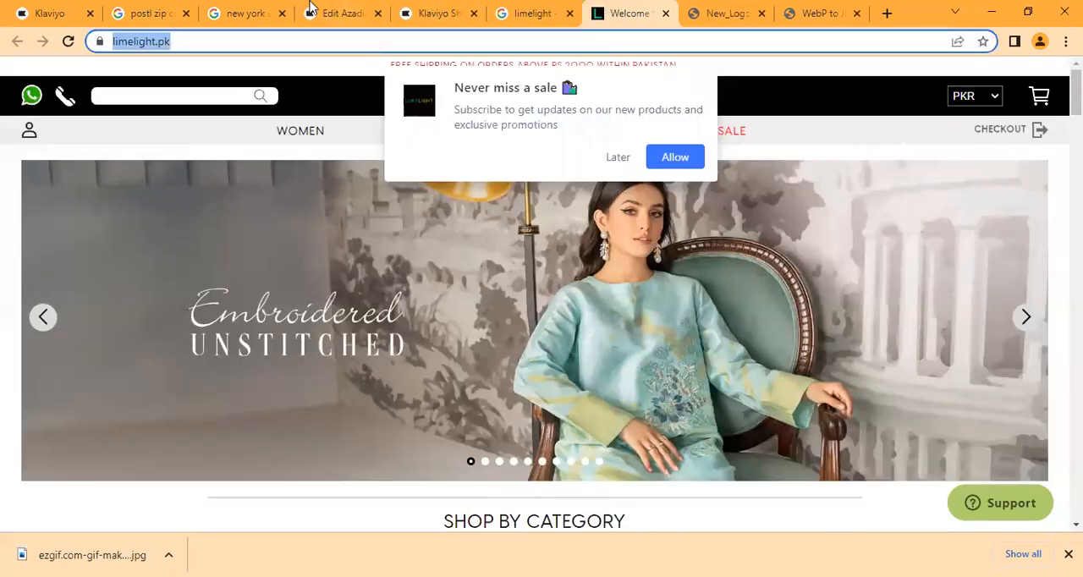
left_click(310, 10)
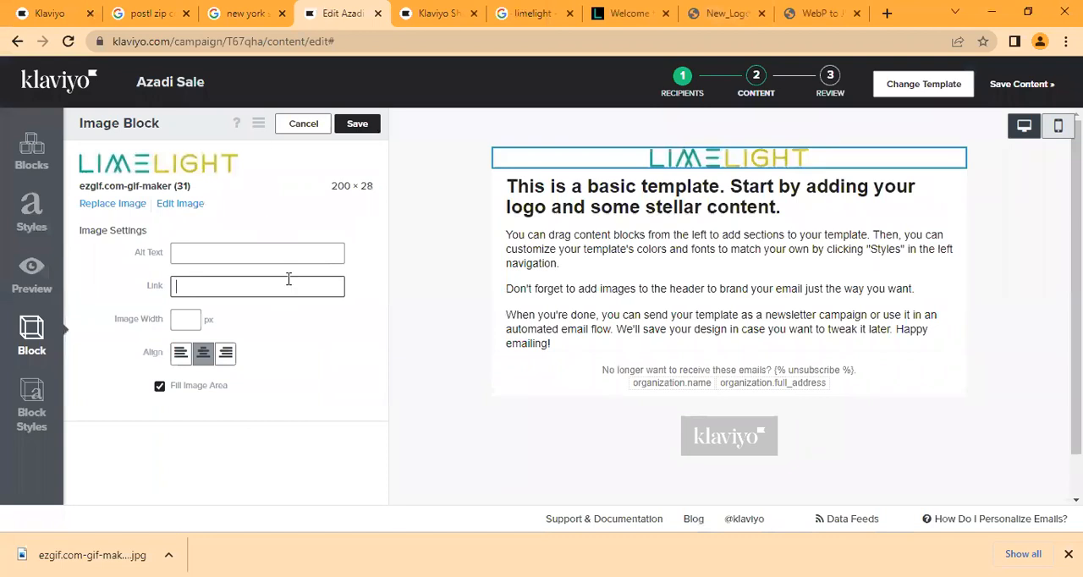
key("ctrl+v")
left_click(259, 253)
type("Logo")
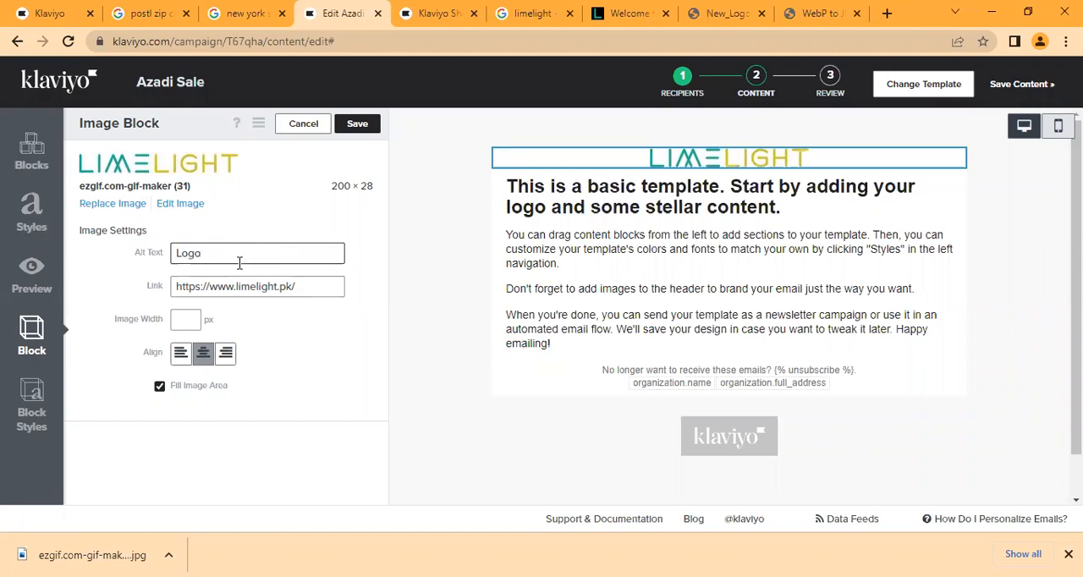
- Increase the logo block's top and bottom padding in its block styles and save the image block
left_click(32, 407)
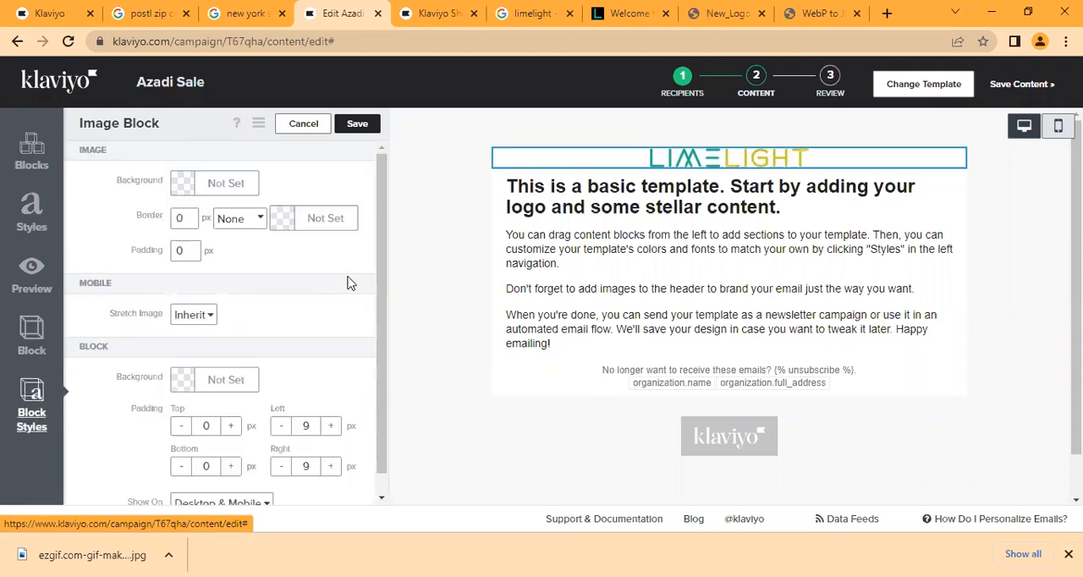
left_click_drag(380, 326, 380, 345)
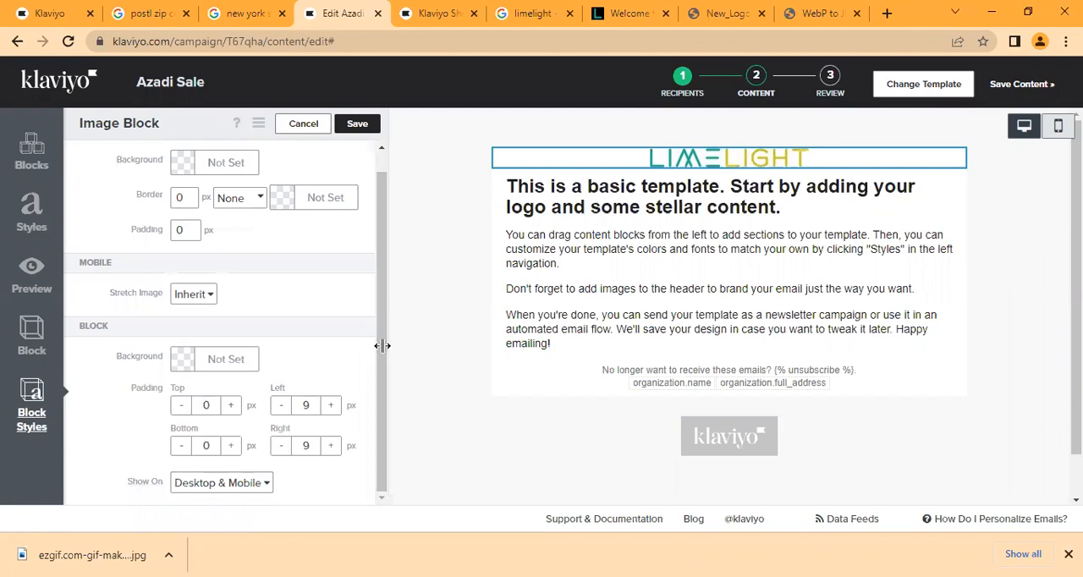
left_click(232, 406)
left_click(232, 406)
left_click(233, 406)
left_click(232, 406)
left_click(232, 406)
left_click(232, 406)
left_click(233, 406)
left_click(232, 406)
left_click(233, 406)
left_click(233, 406)
left_click(233, 406)
left_click(230, 446)
left_click(231, 446)
left_click(231, 446)
left_click(231, 445)
left_click(231, 445)
left_click(233, 449)
left_click(233, 449)
left_click(232, 449)
left_click(233, 449)
left_click(232, 449)
left_click(233, 450)
left_click(232, 449)
left_click(233, 449)
left_click(232, 405)
left_click(232, 405)
left_click(362, 129)
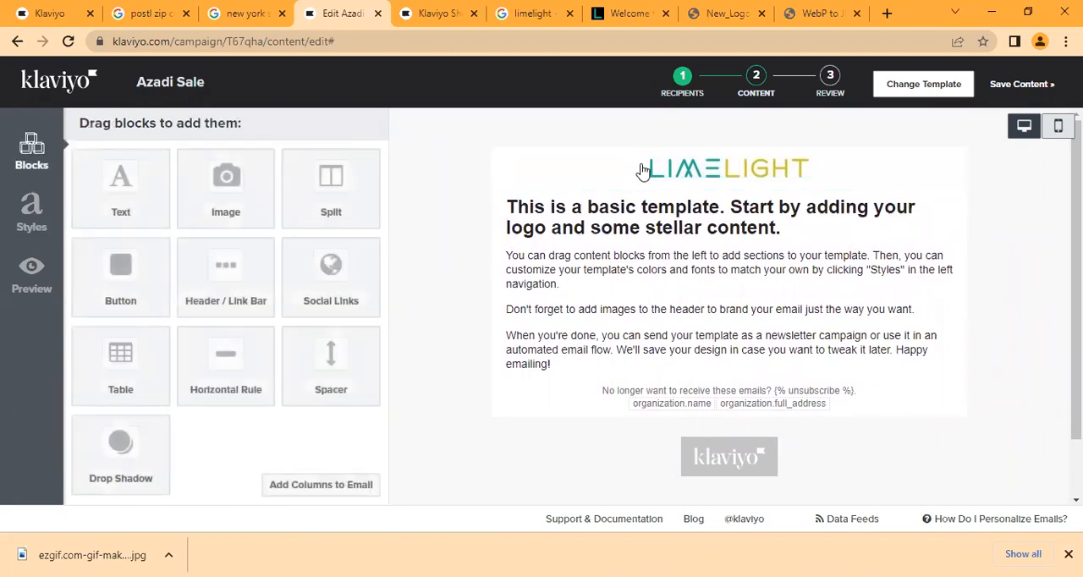
- Store the header logo block as a reusable saved block named Logo
mouse_move(624, 178)
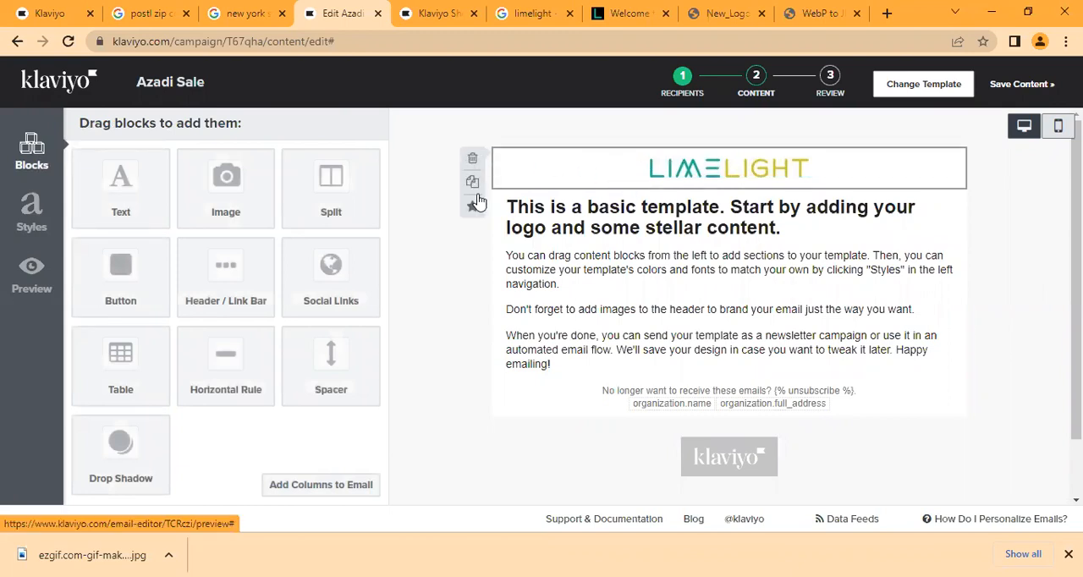
left_click(473, 209)
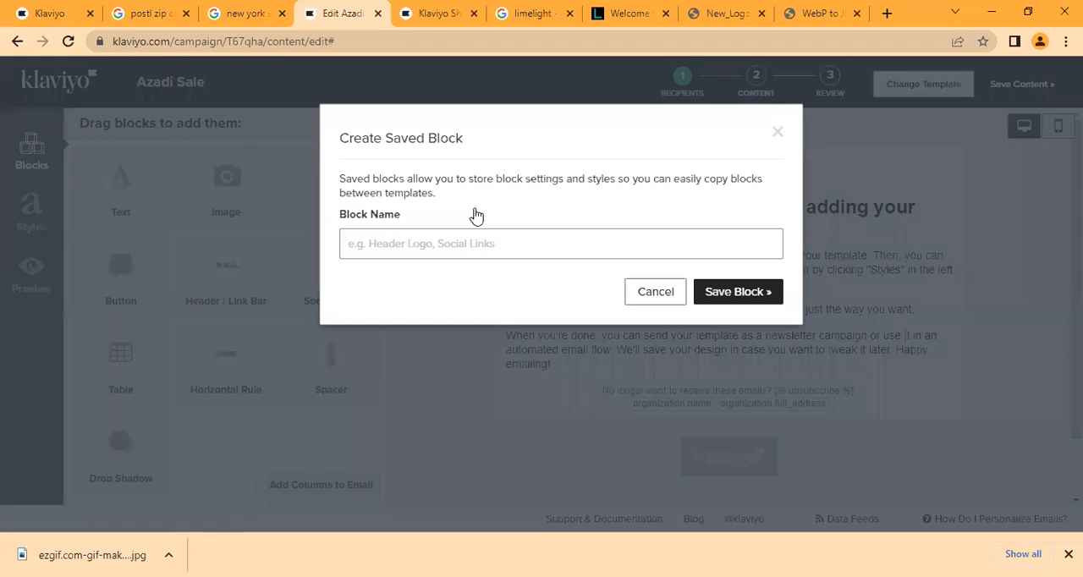
left_click(454, 243)
type("Lof")
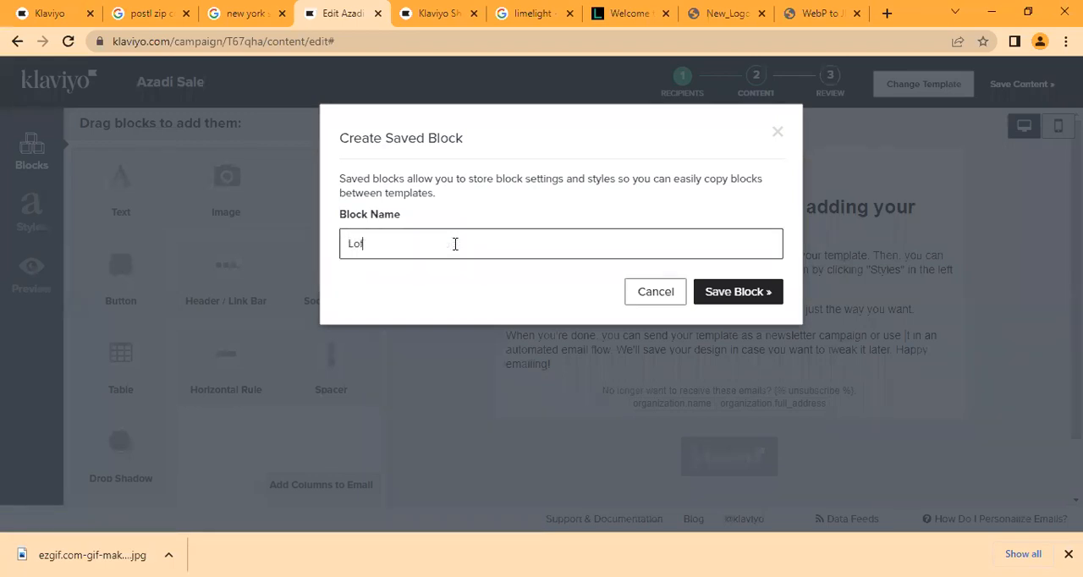
key("BackSpace")
type("go")
left_click(736, 292)
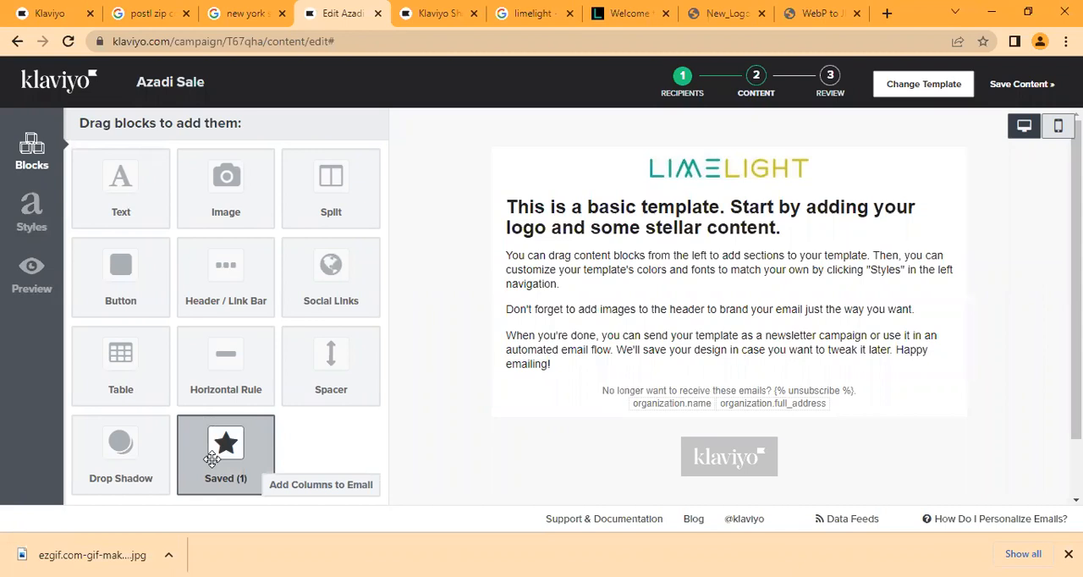
- Insert the saved Logo block into the email, and delete the duplicate logo block at the top
mouse_move(213, 459)
left_mouse_down()
mouse_move(507, 360)
mouse_move(669, 241)
left_mouse_up()
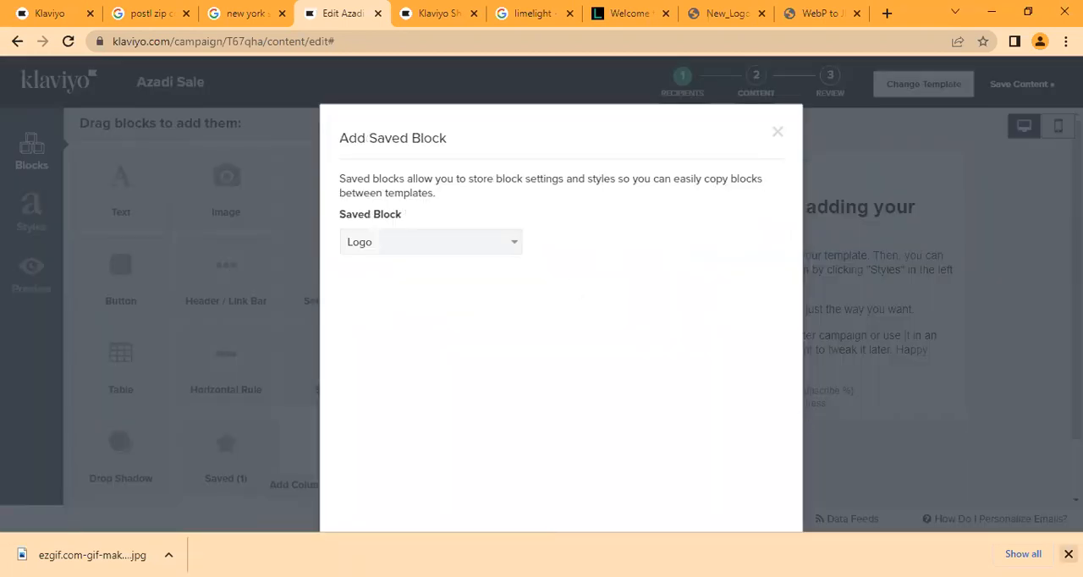
left_click(1067, 553)
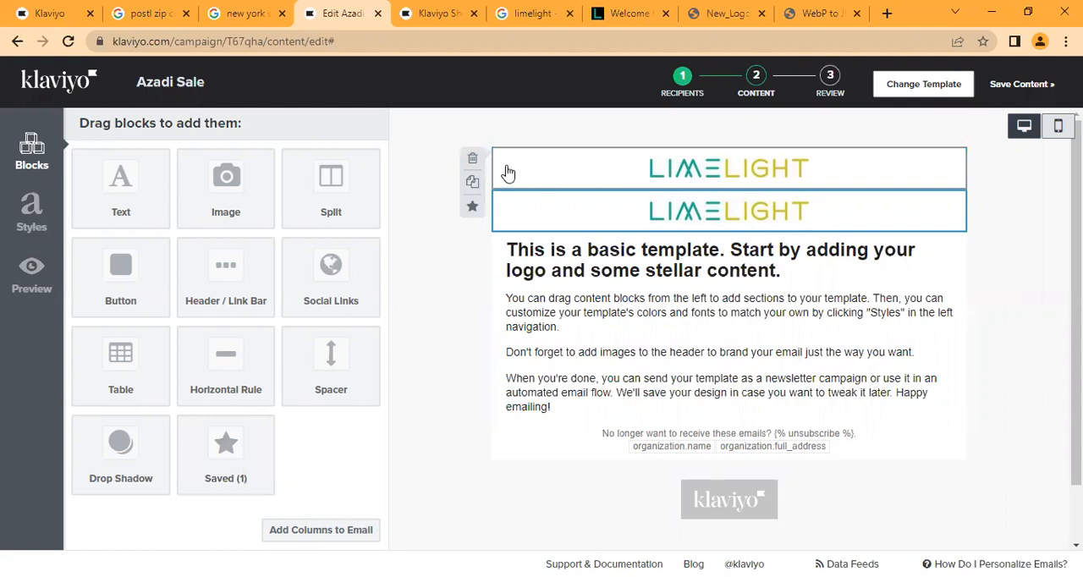
left_click(473, 159)
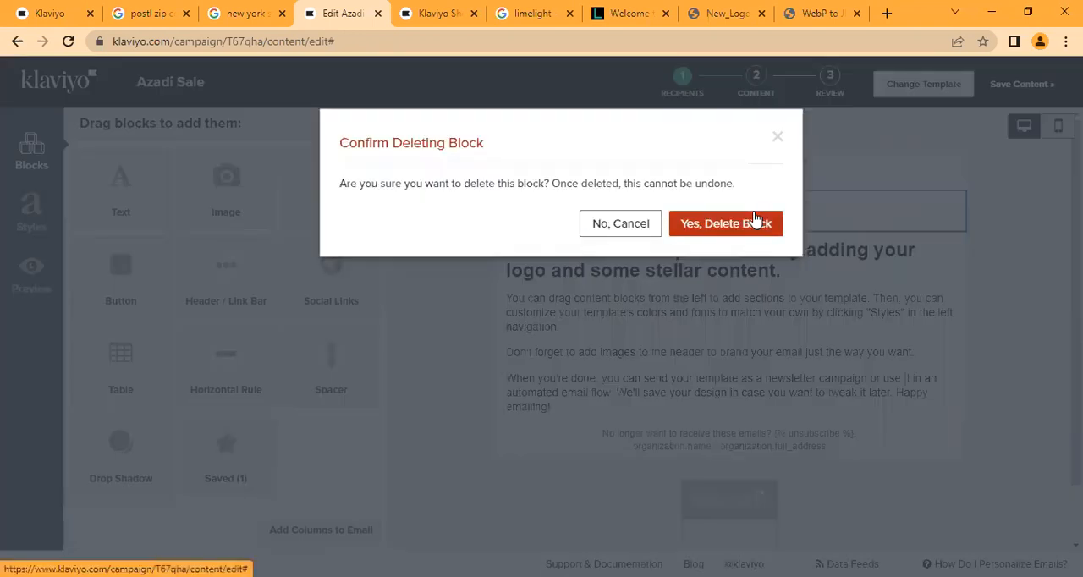
left_click(757, 221)
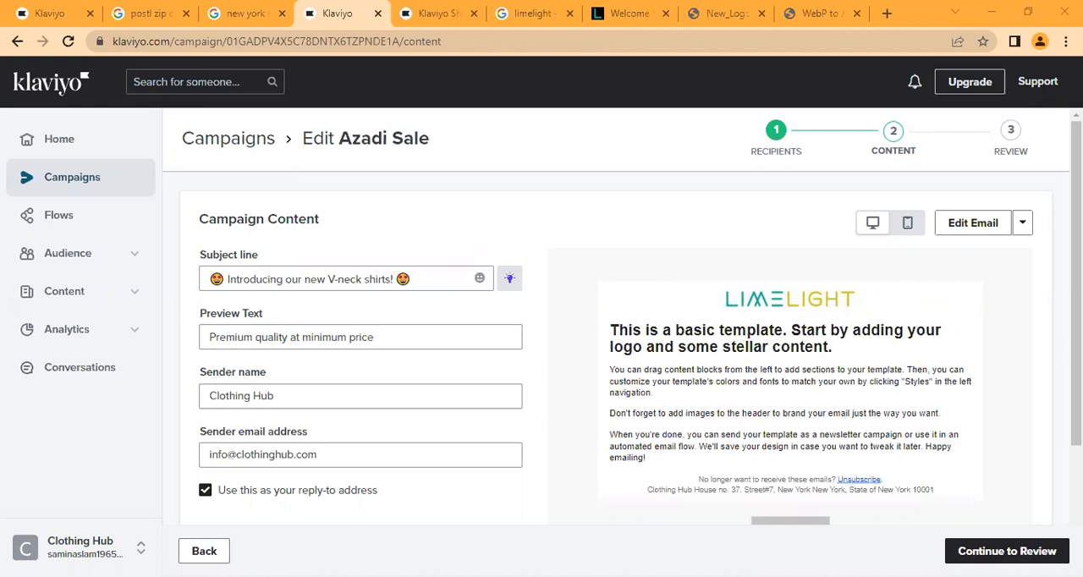
- Save the Azadi Sale campaign, exit to the campaigns list and check its available tag filters
left_click(46, 182)
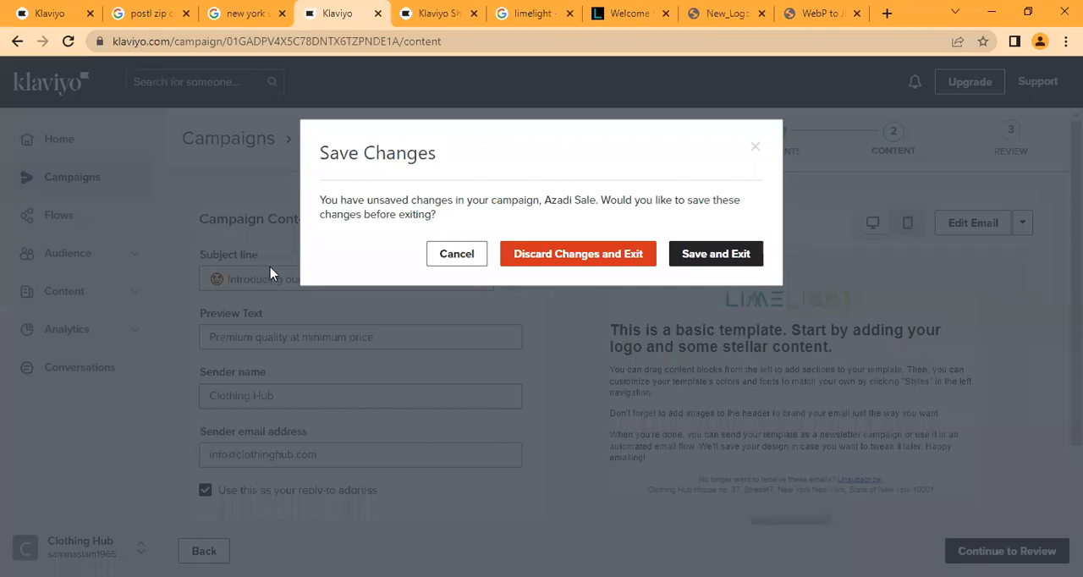
left_click(723, 255)
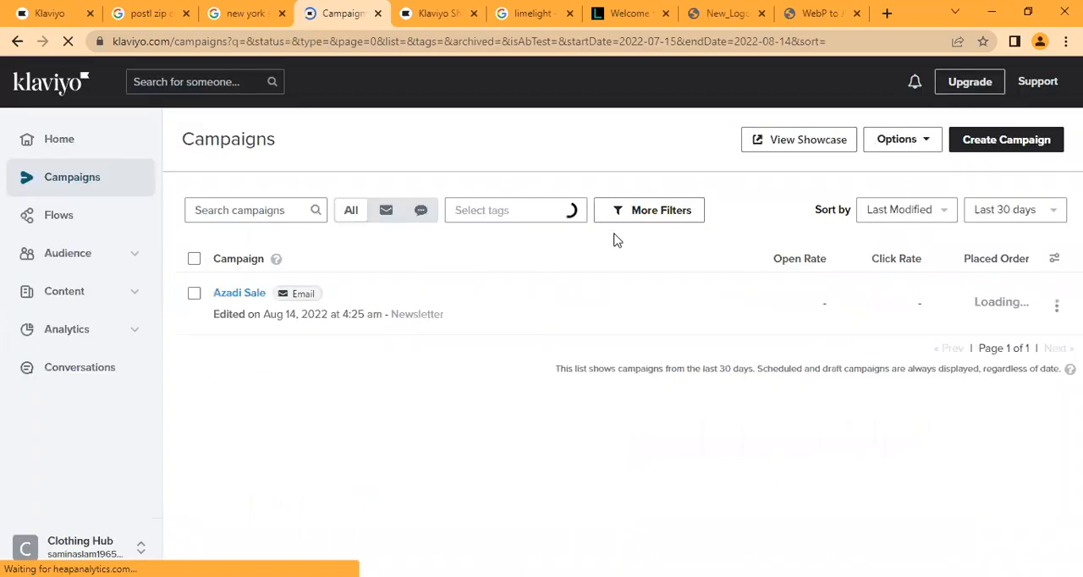
left_click(496, 218)
left_click(506, 254)
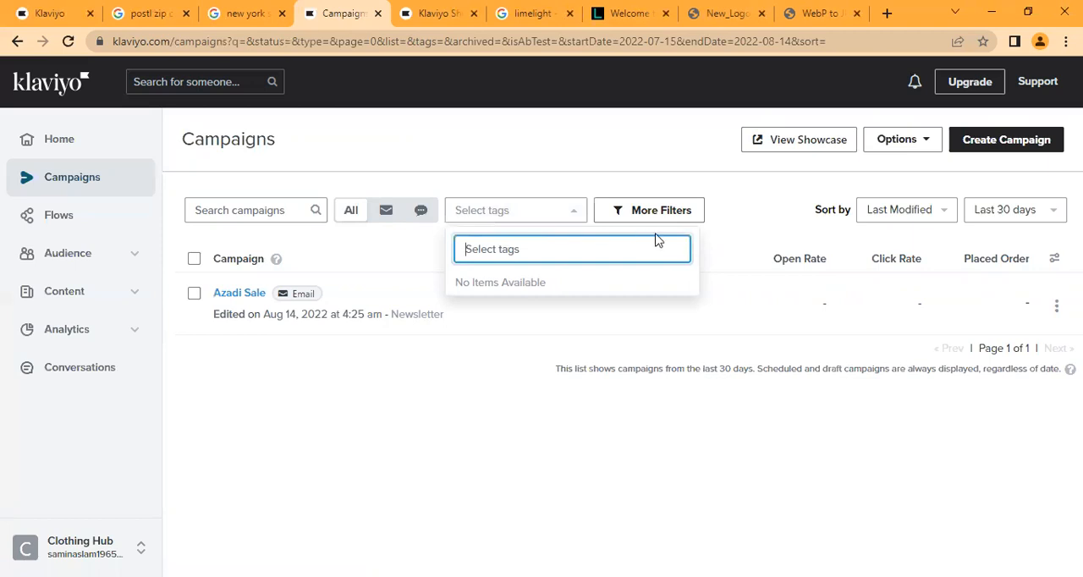
- Create a new campaign of type Email and open its tag entry
left_click(1017, 146)
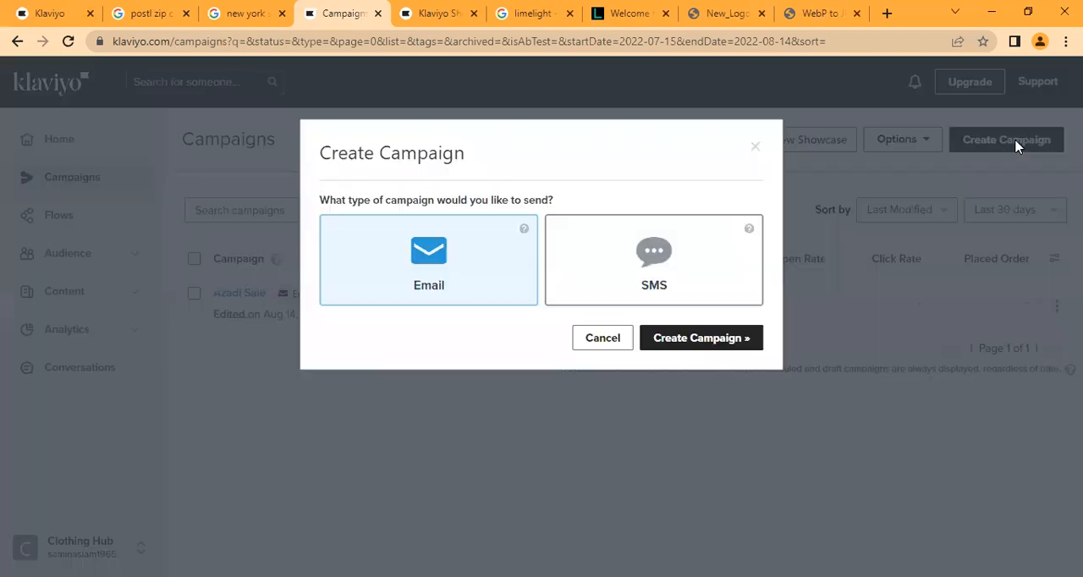
left_click(731, 346)
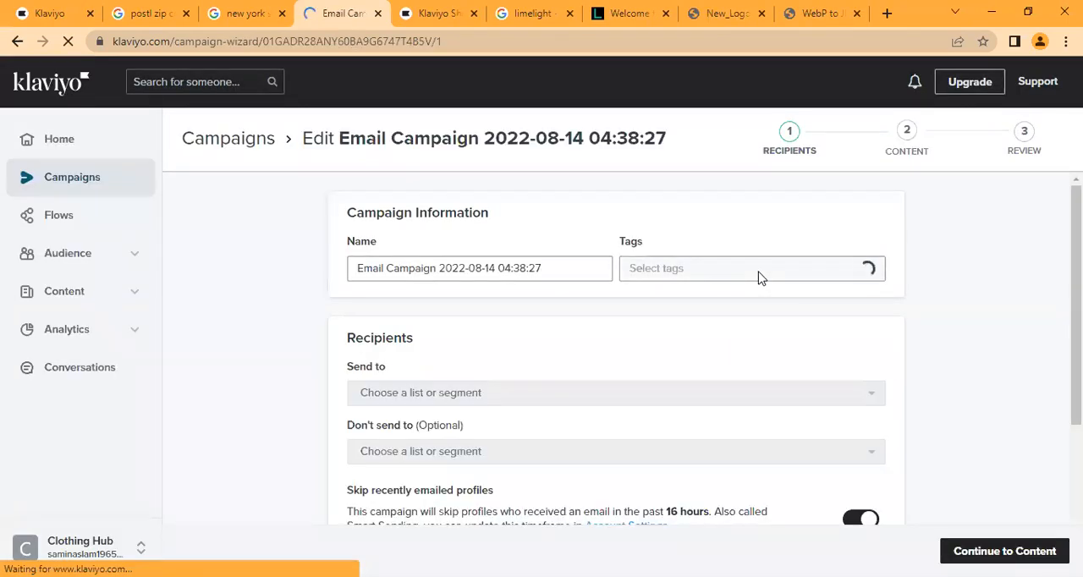
left_click(759, 279)
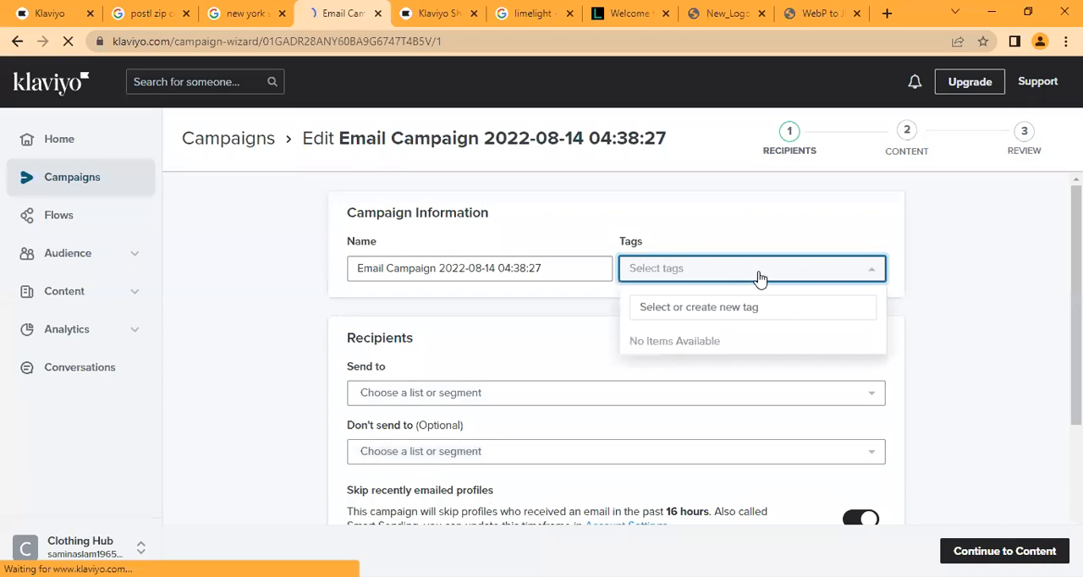
left_click(735, 306)
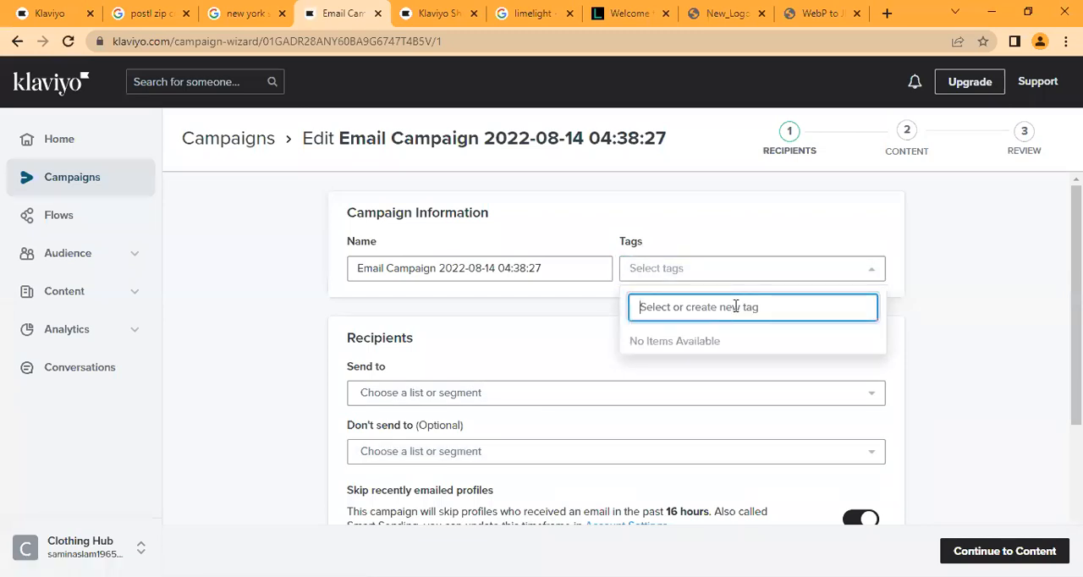
type("Email")
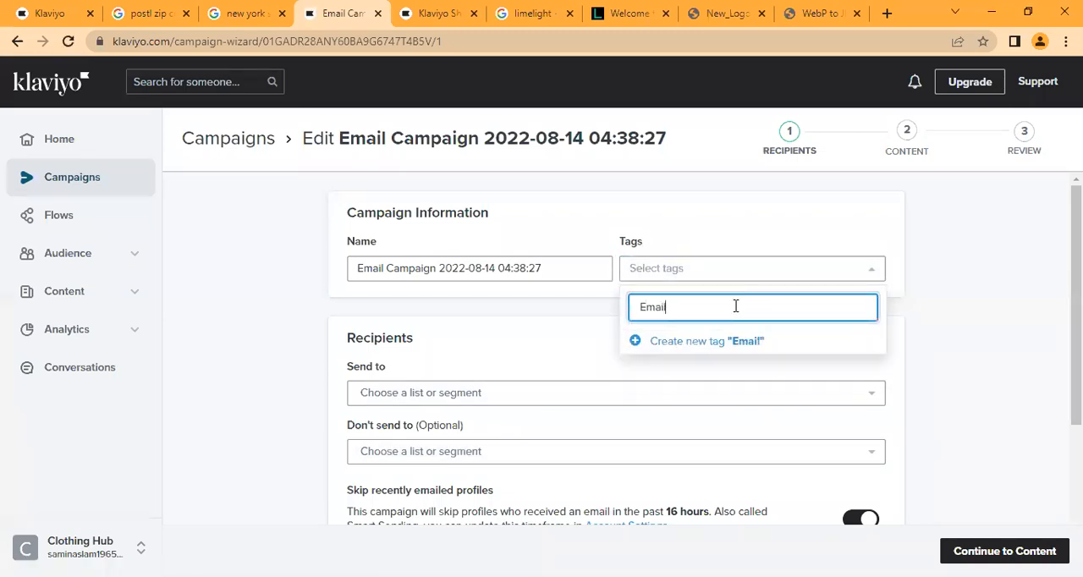
type(" Product")
key("BackSpace")
key("BackSpace")
key("BackSpace")
key("BackSpace")
key("BackSpace")
key("BackSpace")
key("BackSpace")
key("BackSpace")
key("BackSpace")
key("BackSpace")
key("BackSpace")
key("BackSpace")
key("BackSpace")
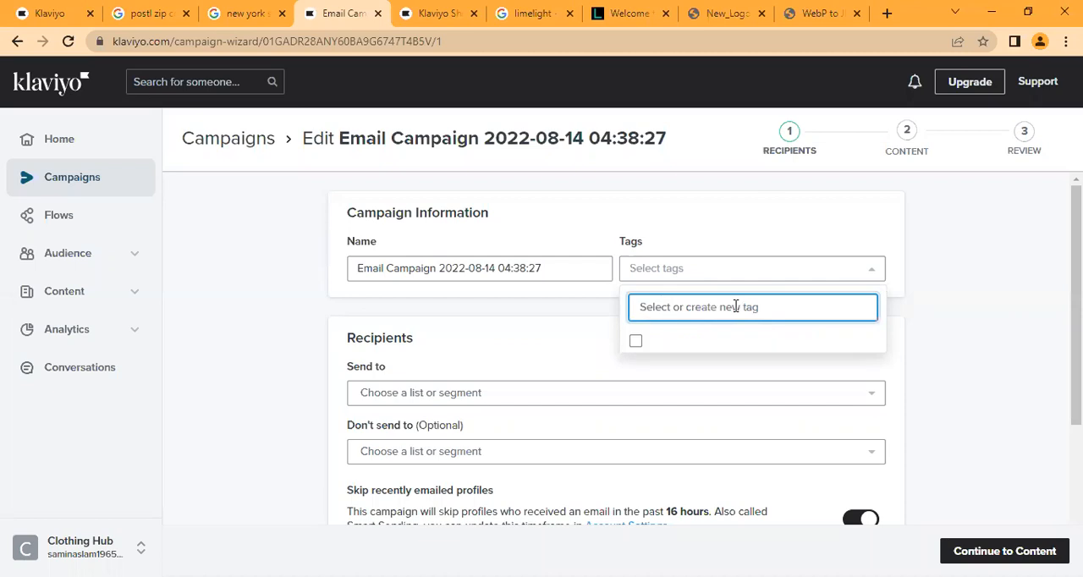
- Create the tag New Product Promotion and assign it to the new email campaign
type("New P")
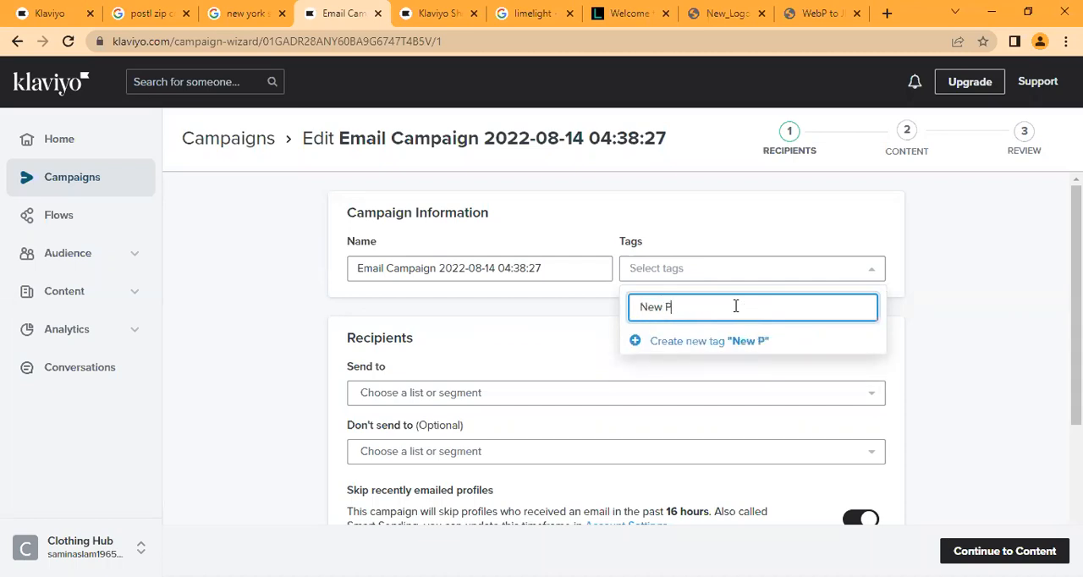
type("roduct Promotion")
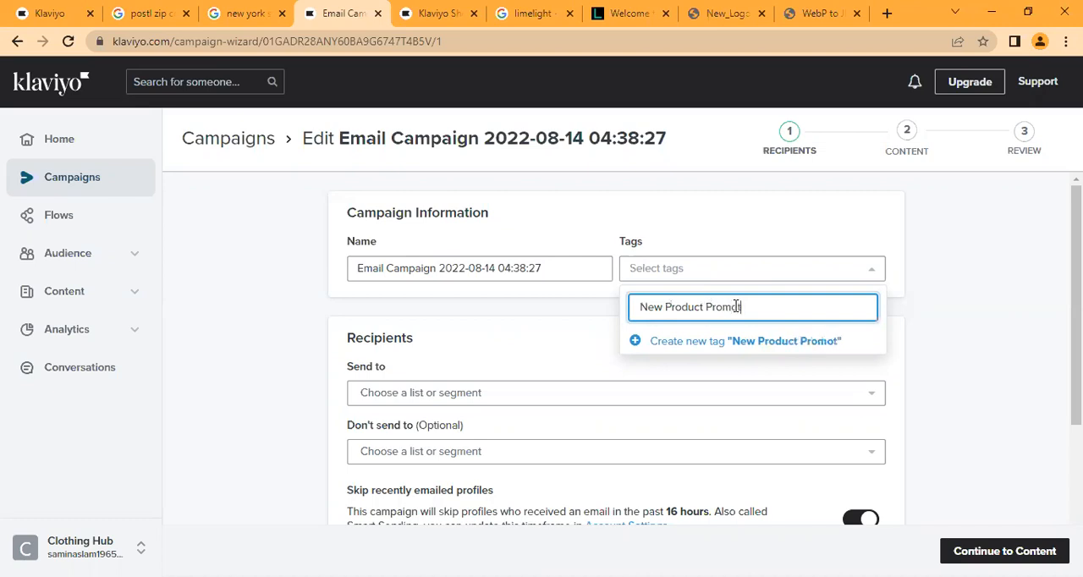
left_click(740, 343)
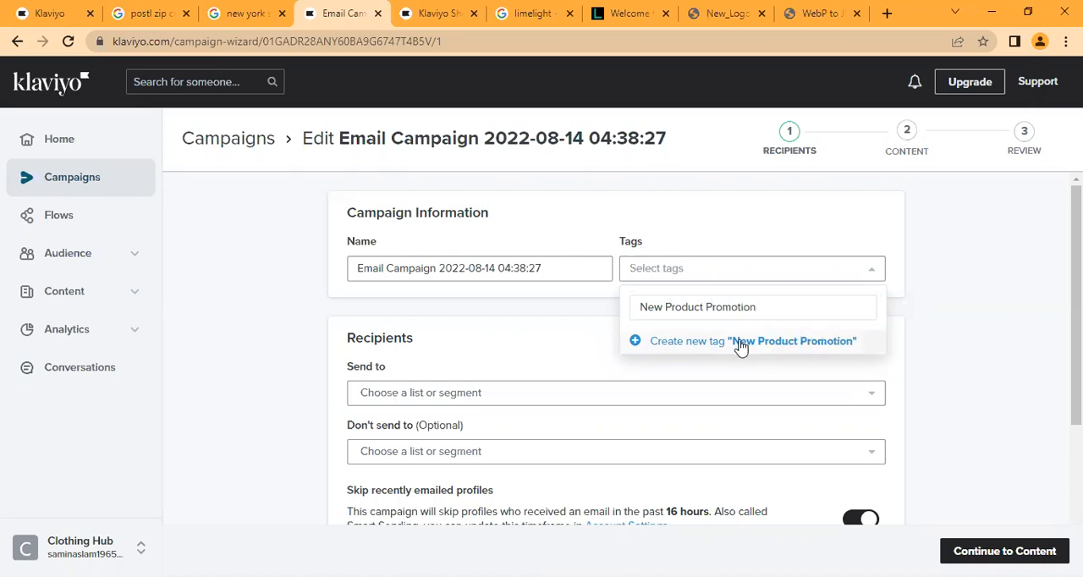
left_click(930, 313)
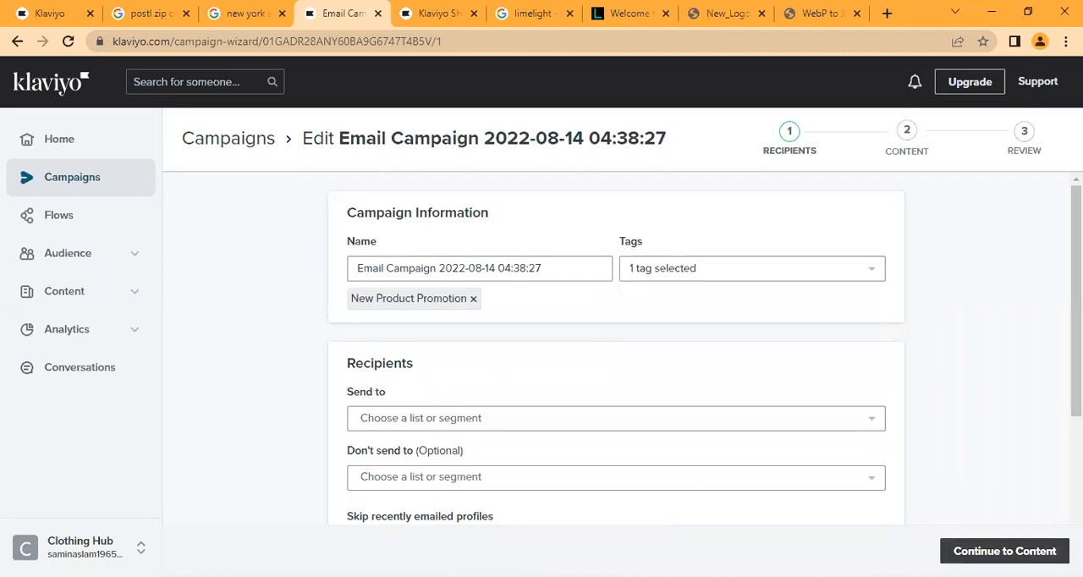
- Set the new campaign's recipients to the Churn Risks segment and continue to its content stage
left_click(1004, 551)
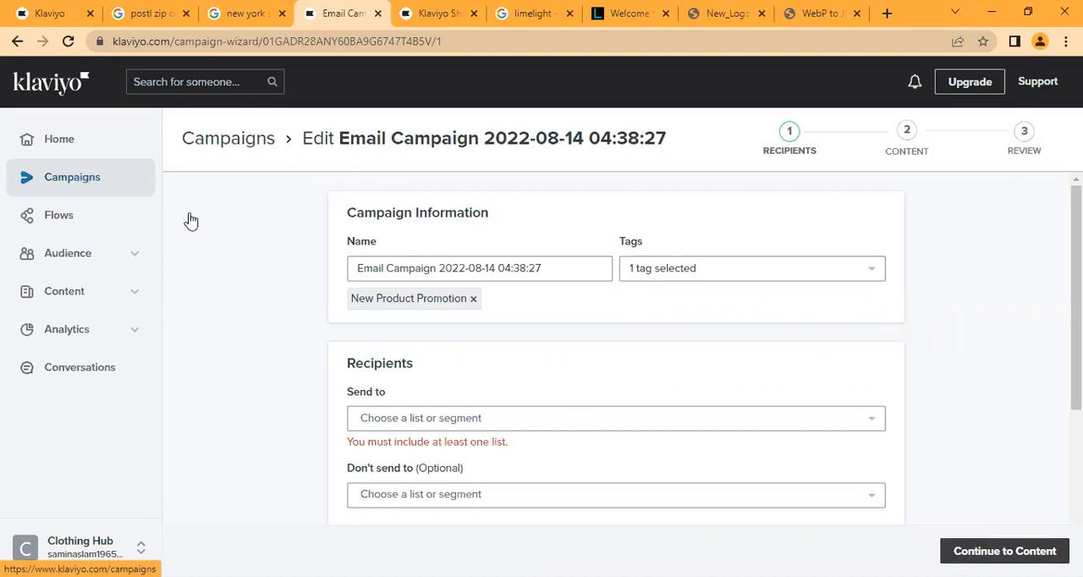
left_click(1004, 551)
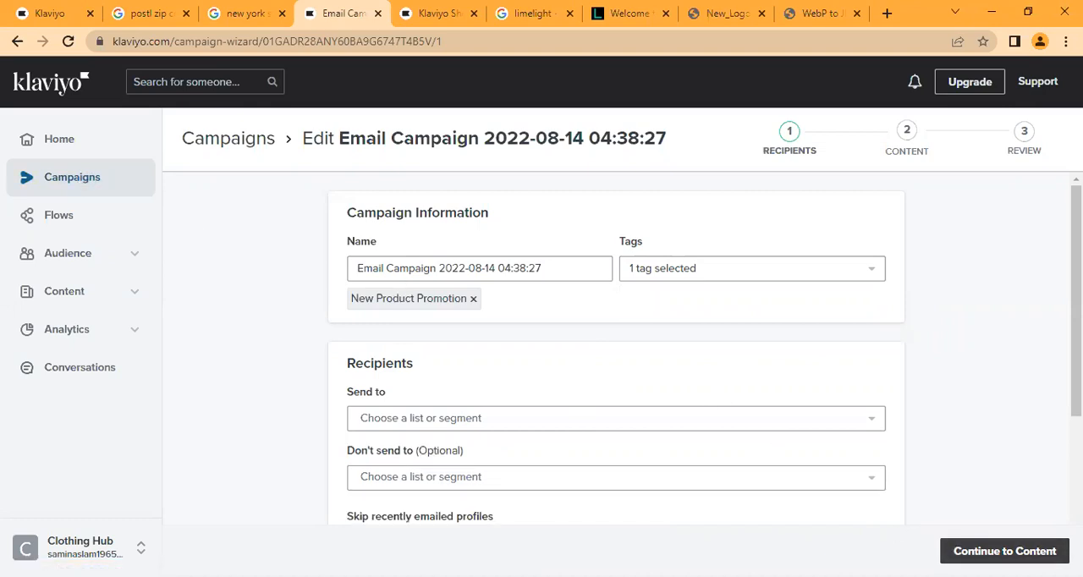
left_click(1004, 551)
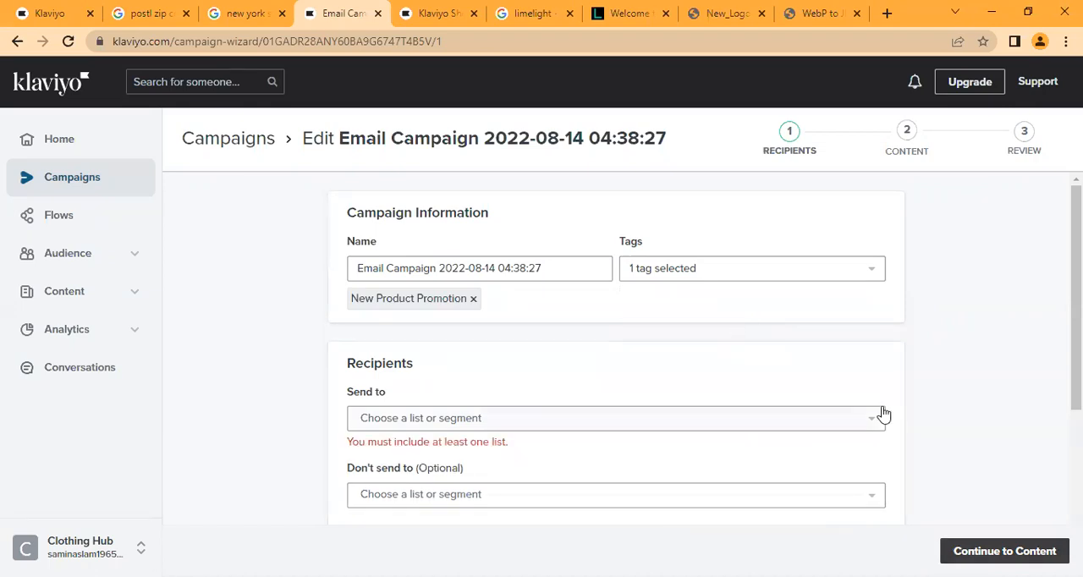
left_click(788, 427)
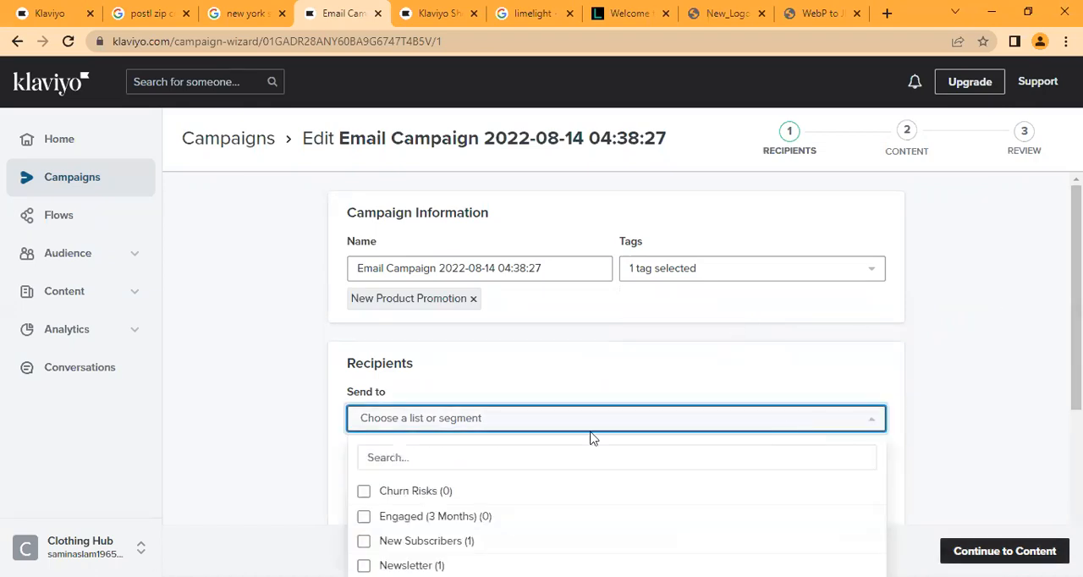
left_click(531, 495)
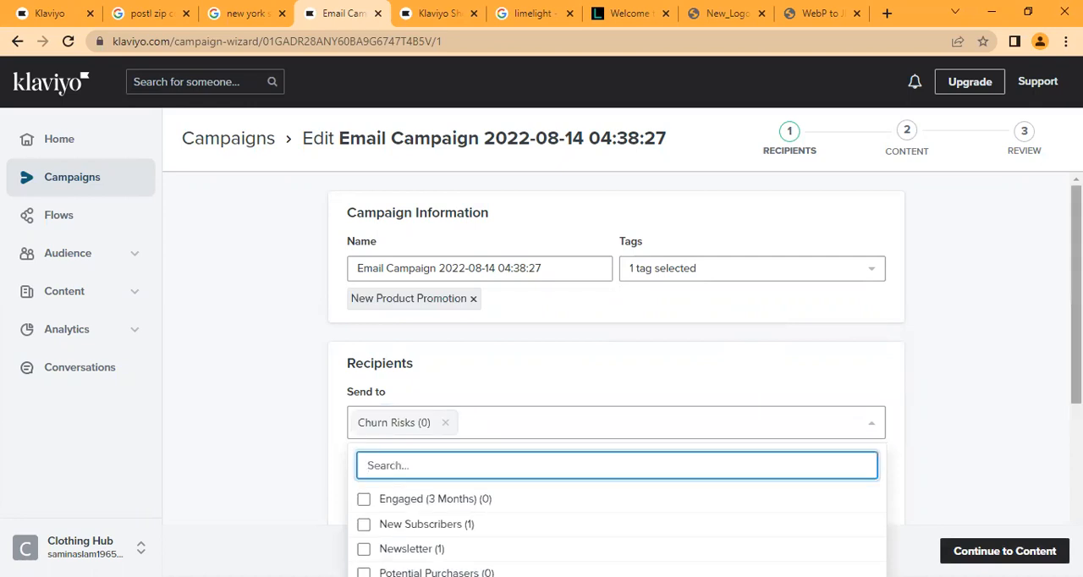
scroll(935, 482, "down", 5)
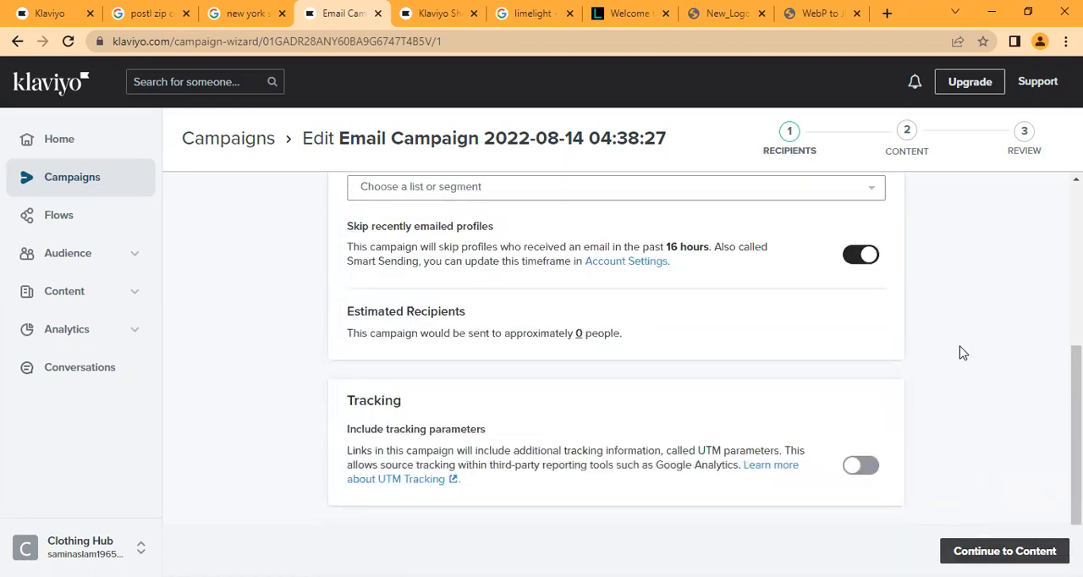
left_click(1000, 541)
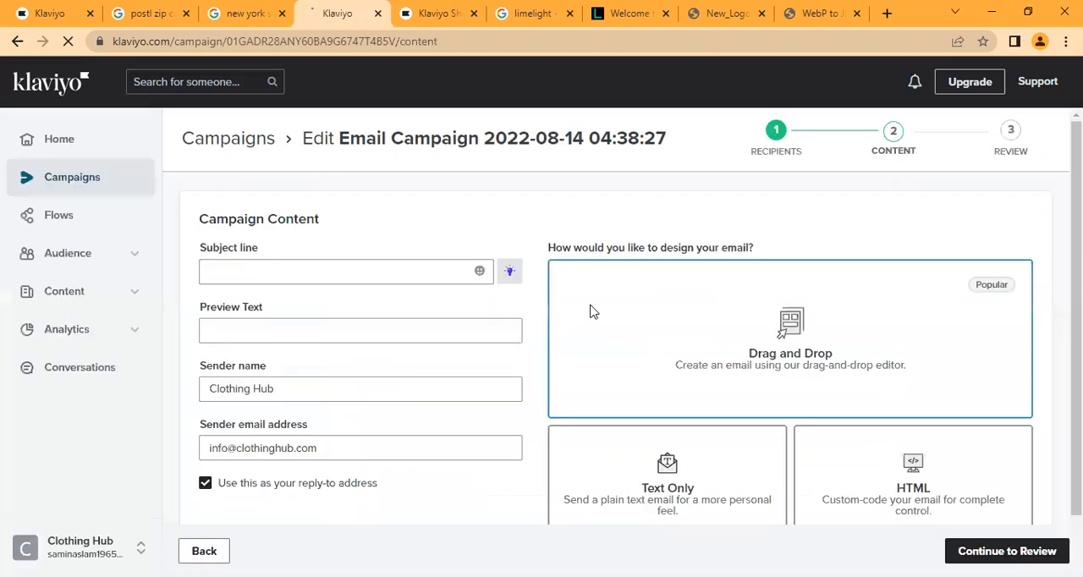
- Save the new campaign and exit to the campaigns list, setting the list's date range to Last year
left_click(73, 193)
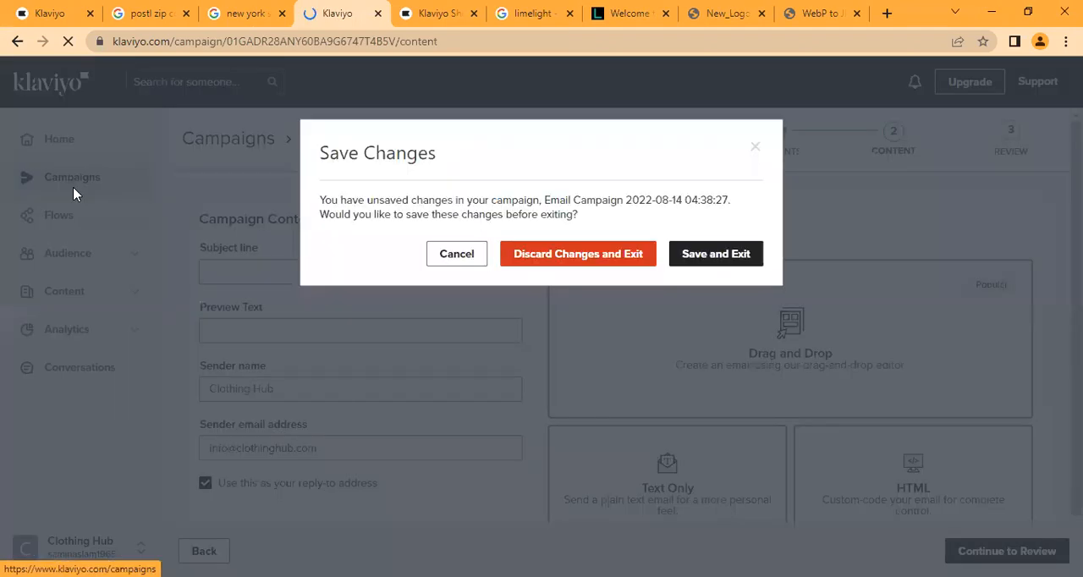
left_click(715, 253)
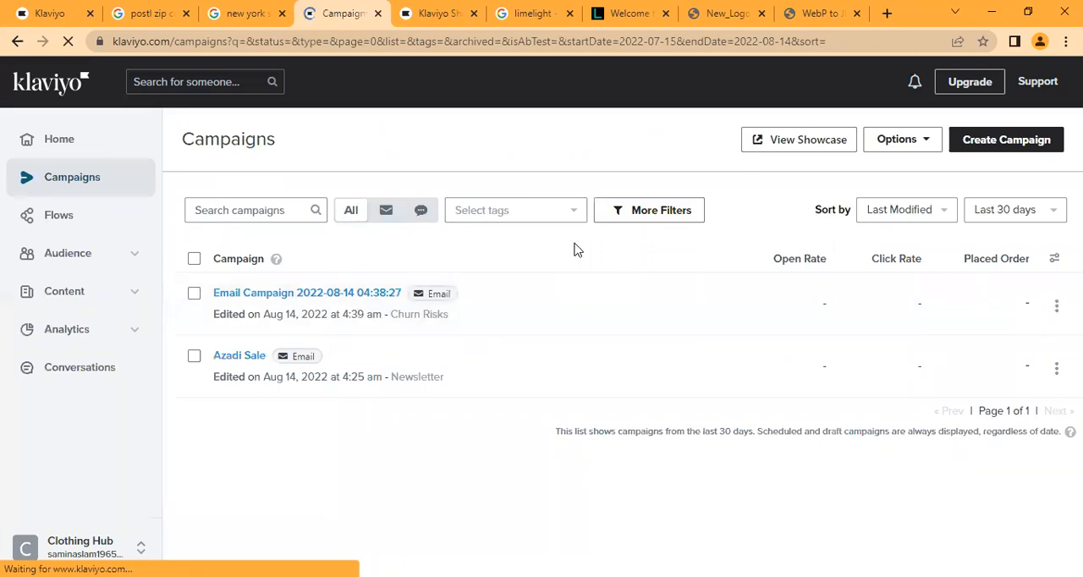
left_click(1054, 217)
left_click(1055, 218)
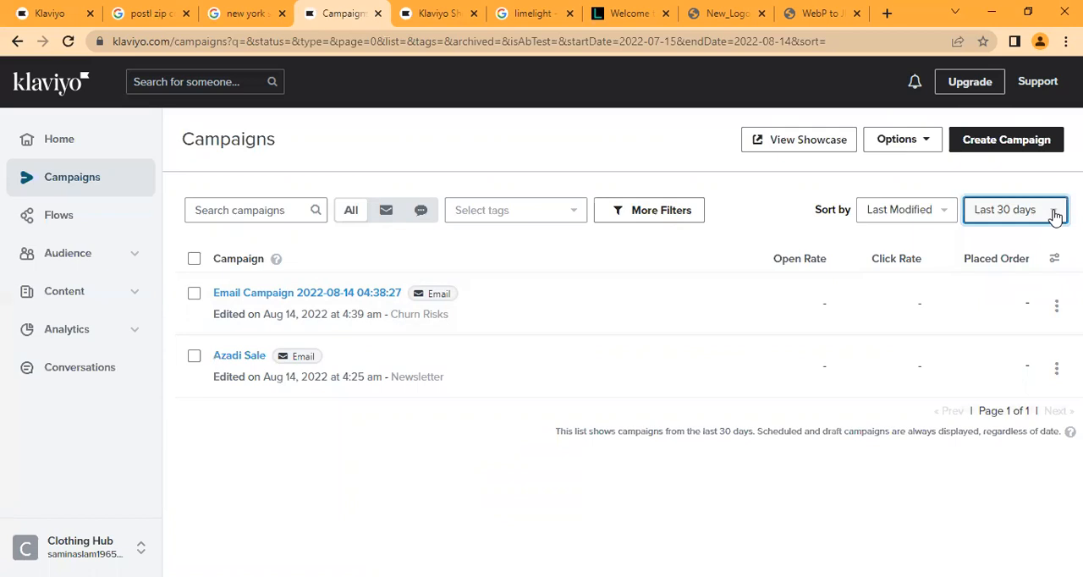
left_click(1055, 217)
left_click(1022, 340)
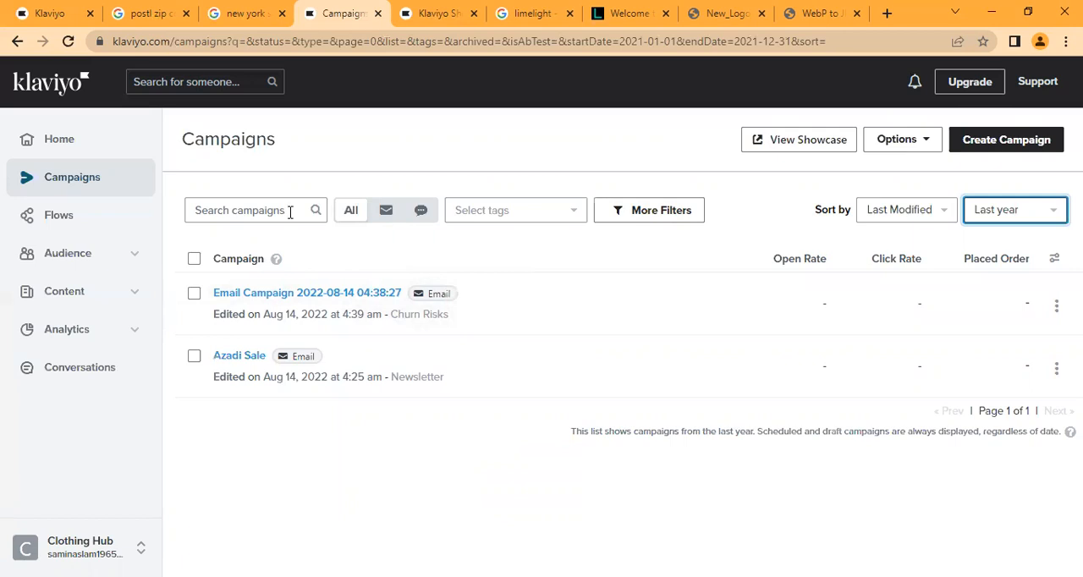
- Filter the campaigns list by the New Product Promotion tag, and clear the filter after viewing the matching campaigns
left_click(508, 218)
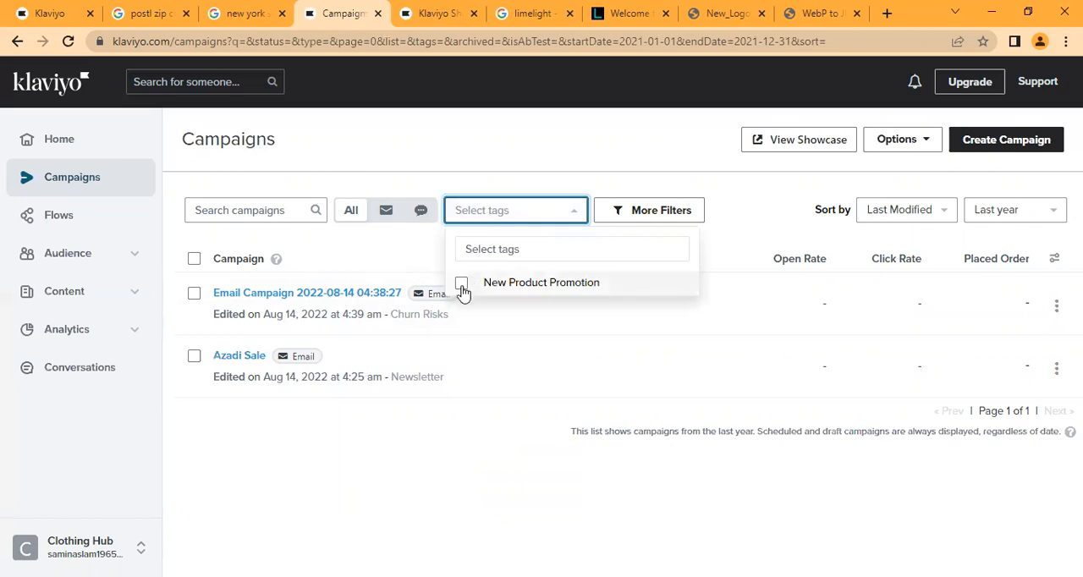
left_click(461, 283)
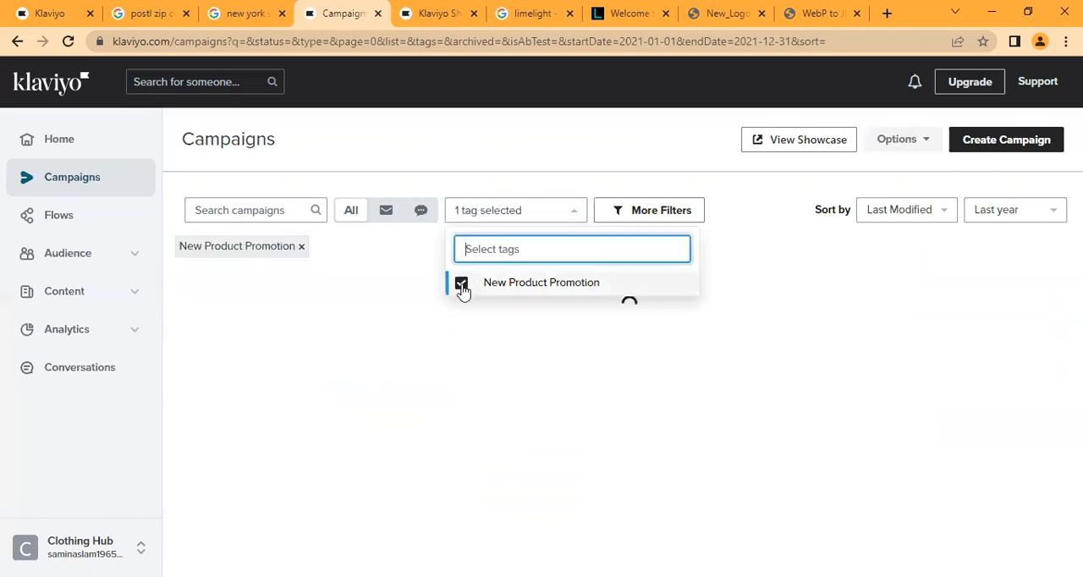
left_click(378, 249)
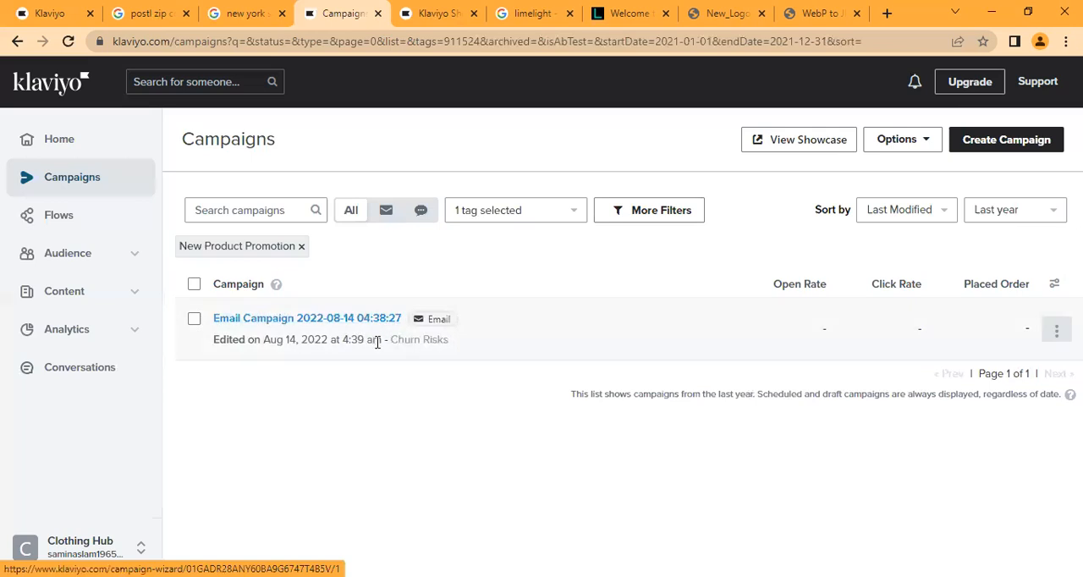
left_click(301, 247)
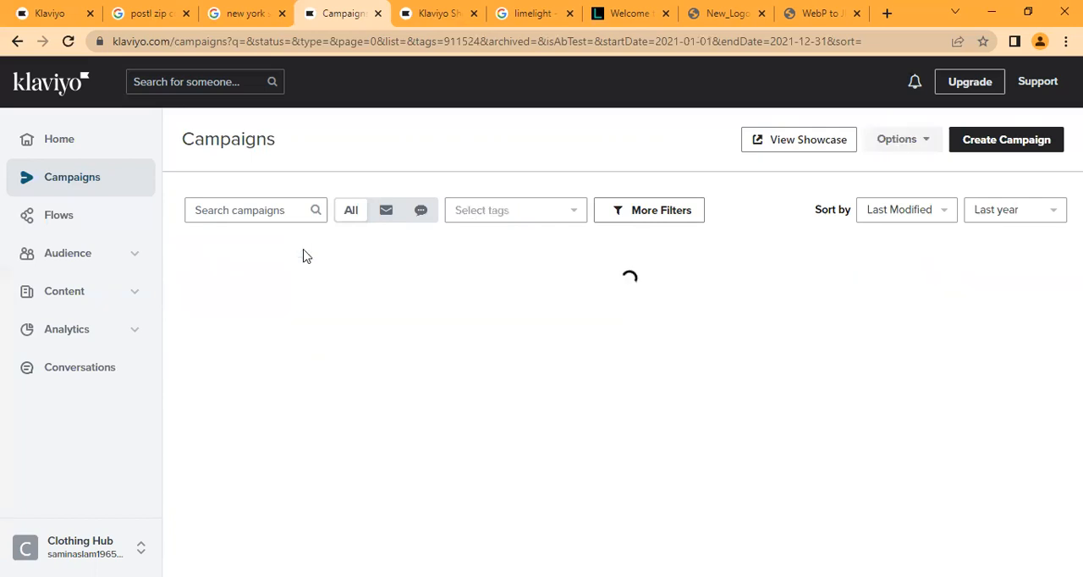